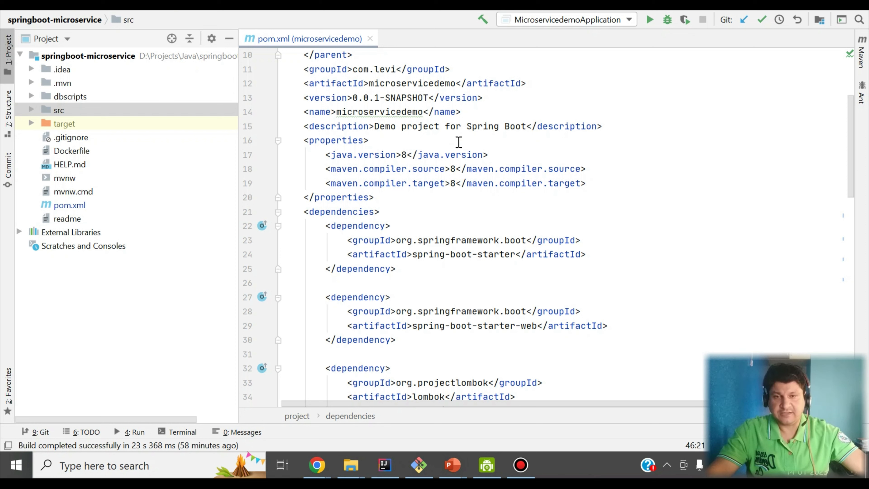
Highlight the Java 8 version property and the Spring Boot starter dependencies in pom.xml.
left_click_drag(365, 157, 473, 152)
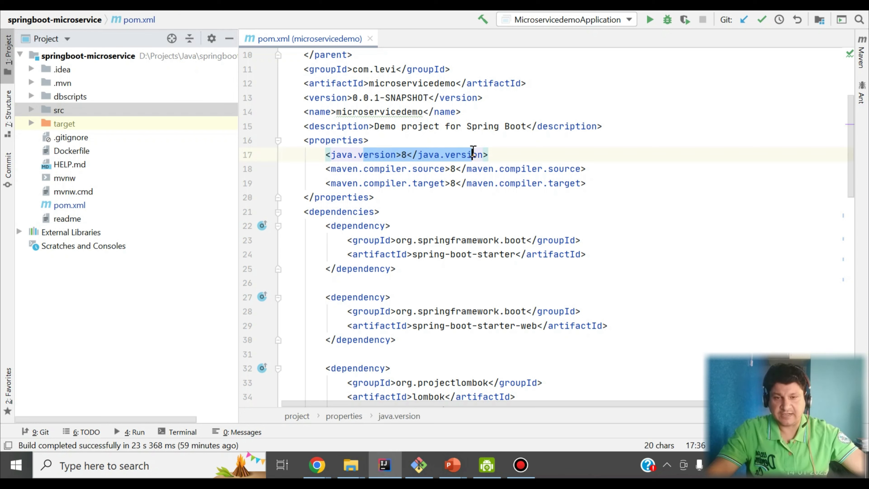
left_click_drag(424, 254, 518, 255)
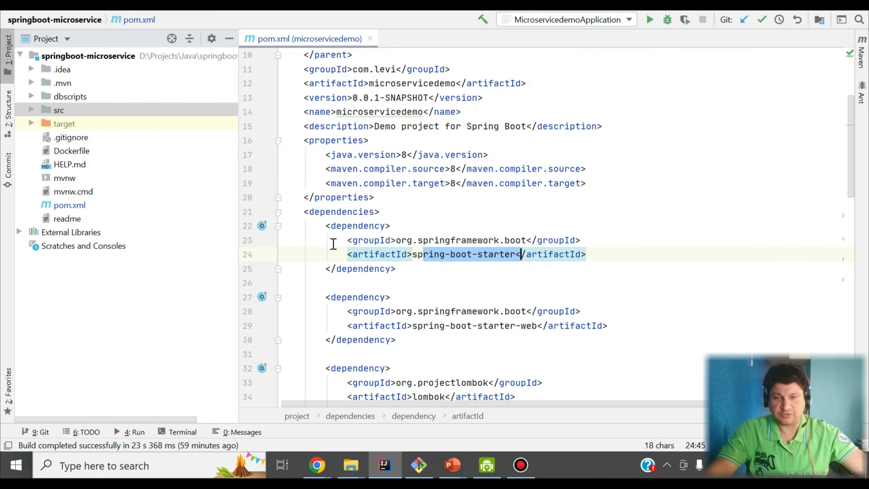
left_click_drag(326, 226, 396, 339)
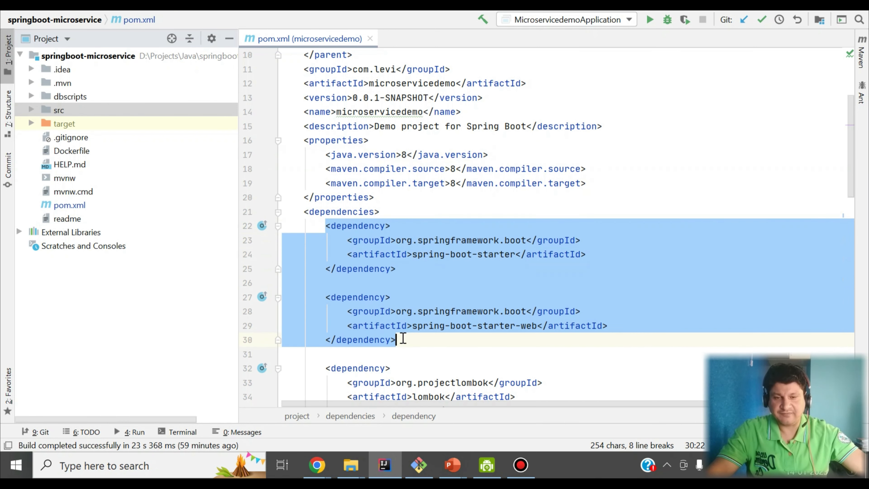
scroll(403, 338, "down", 1)
scroll(456, 300, "up", 1)
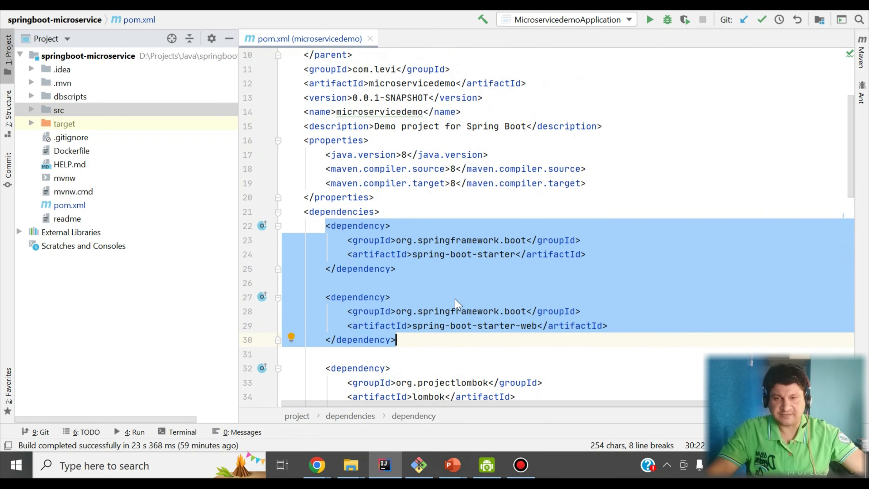
Expand src > main > java > com.levi.microservicedemo and open the MicroservicedemoApplication class.
left_click(32, 109)
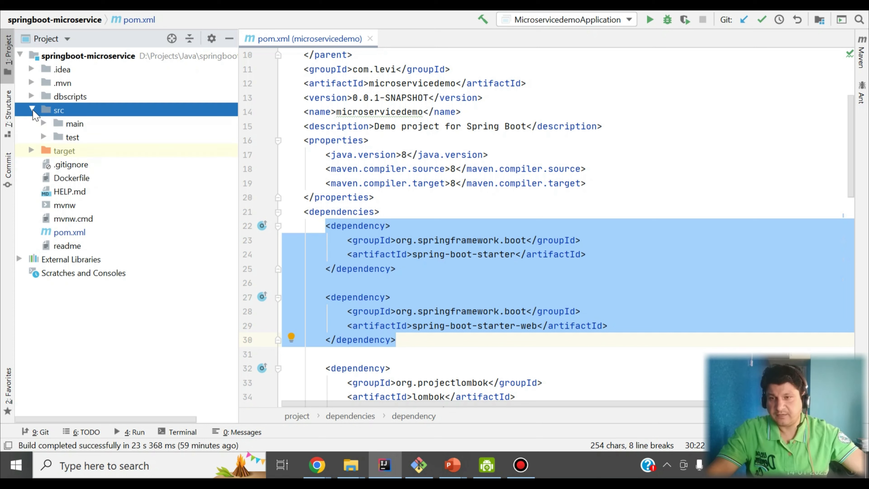
left_click(45, 123)
left_click(56, 136)
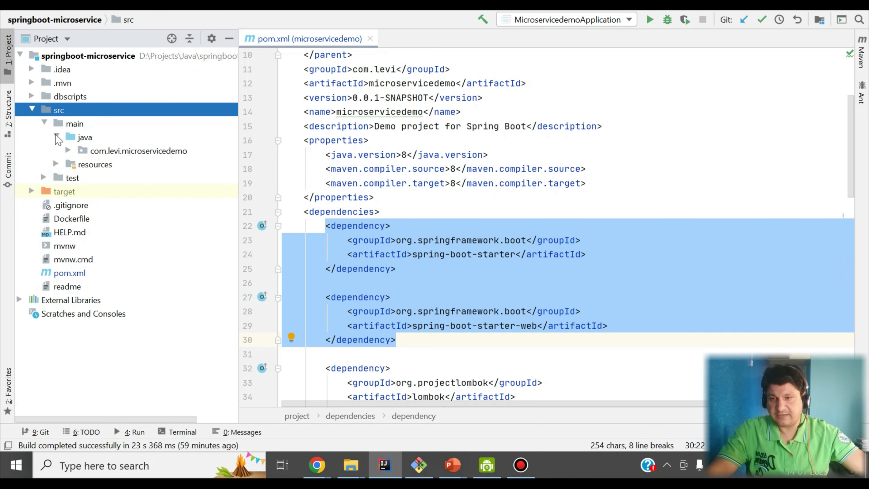
left_click(69, 150)
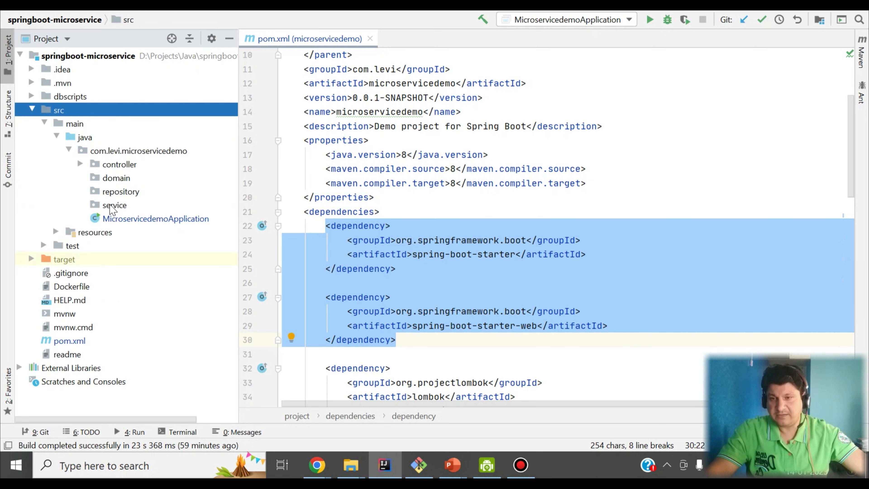
double_click(128, 219)
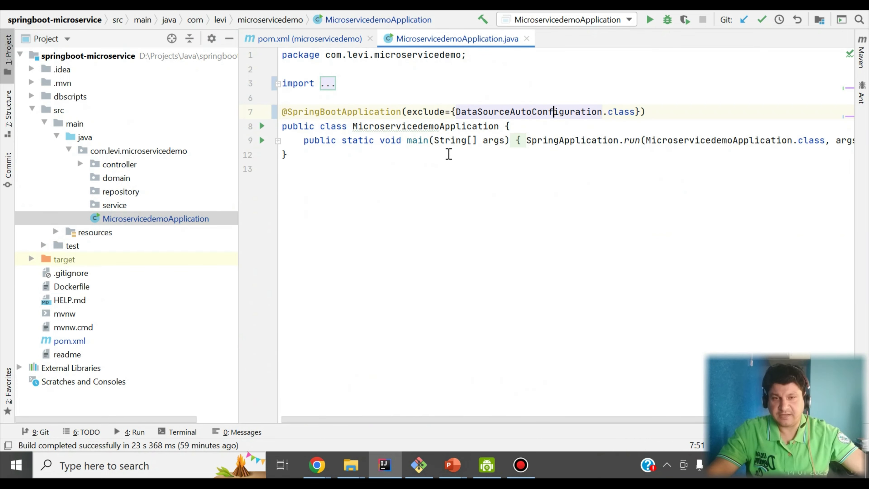
double_click(322, 113)
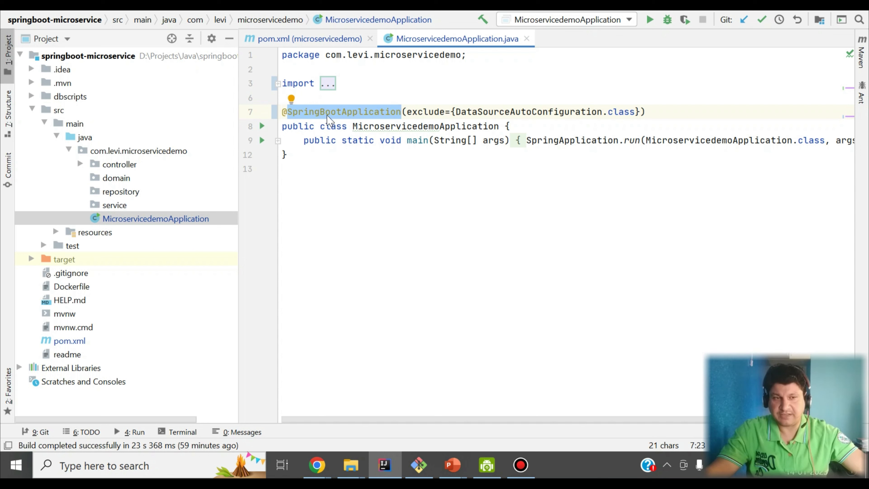
left_click(107, 167)
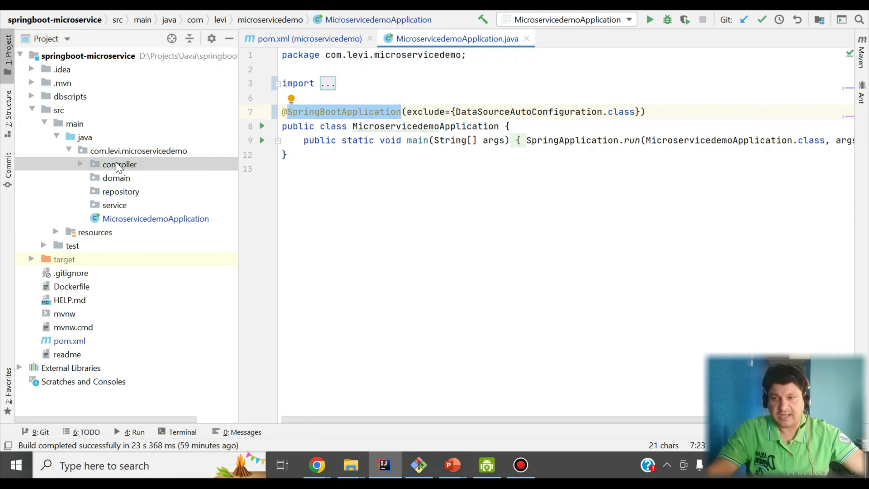
left_click(81, 165)
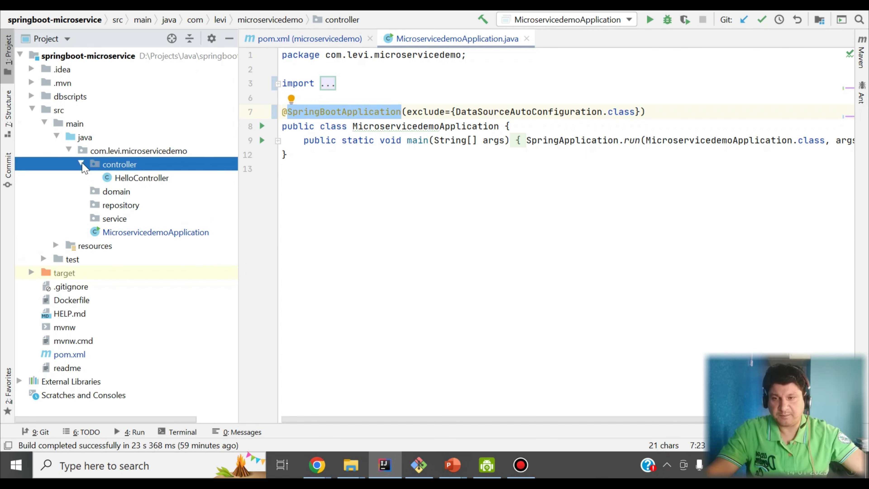
double_click(121, 178)
left_click(324, 126)
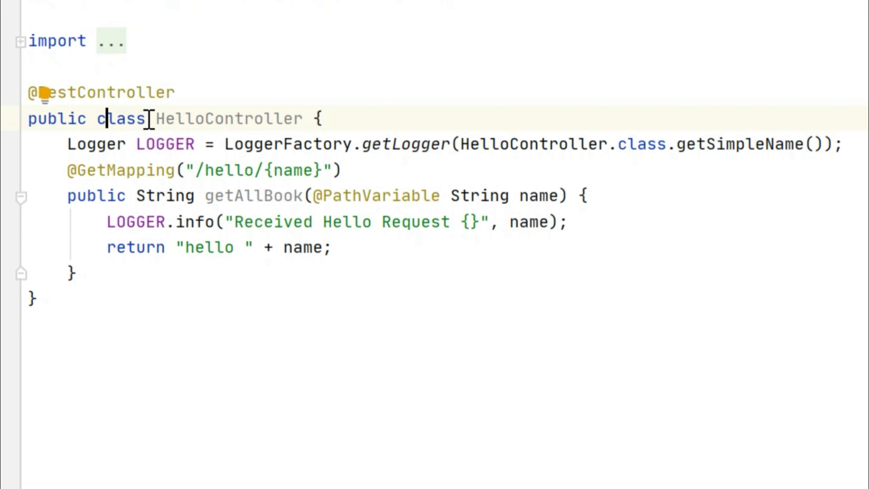
double_click(186, 121)
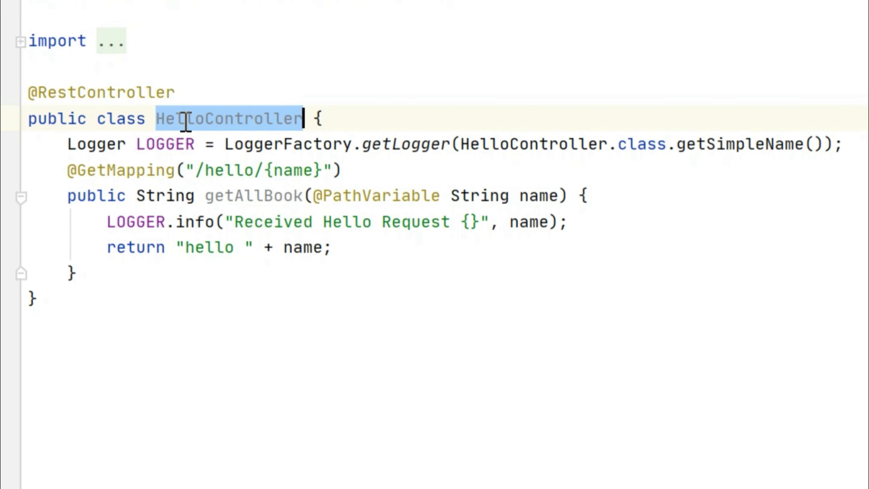
double_click(121, 173)
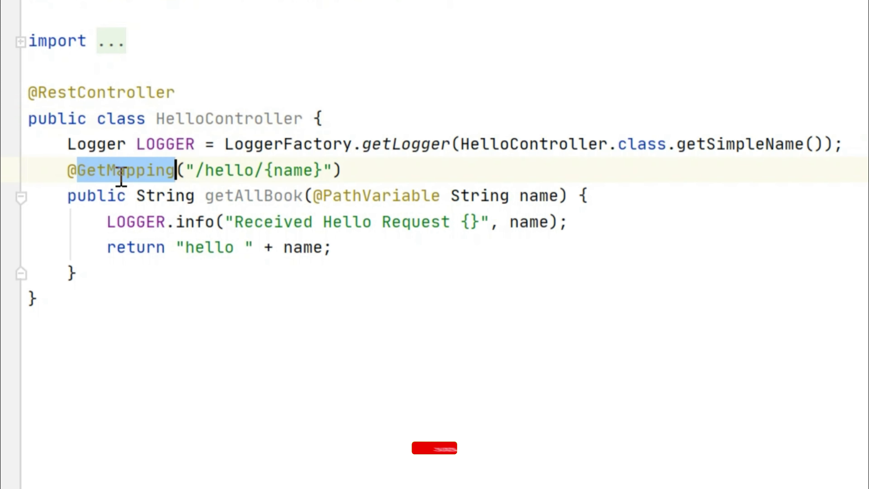
left_click_drag(205, 171, 234, 173)
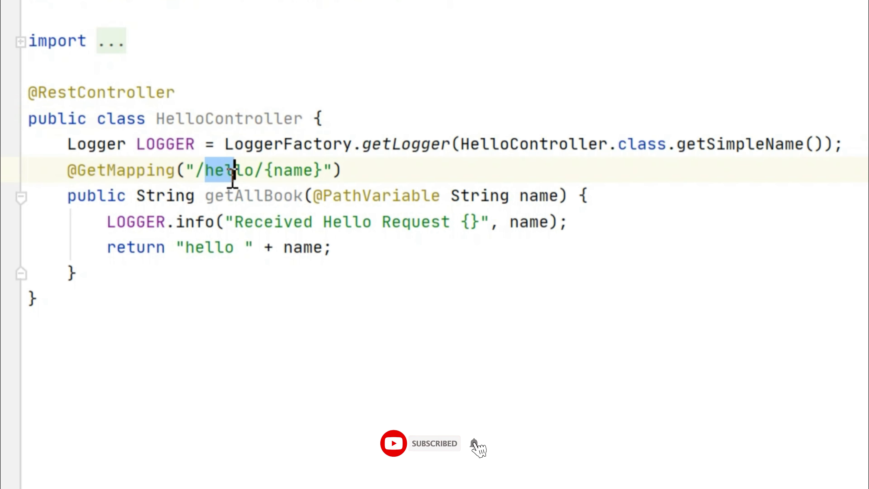
double_click(276, 173)
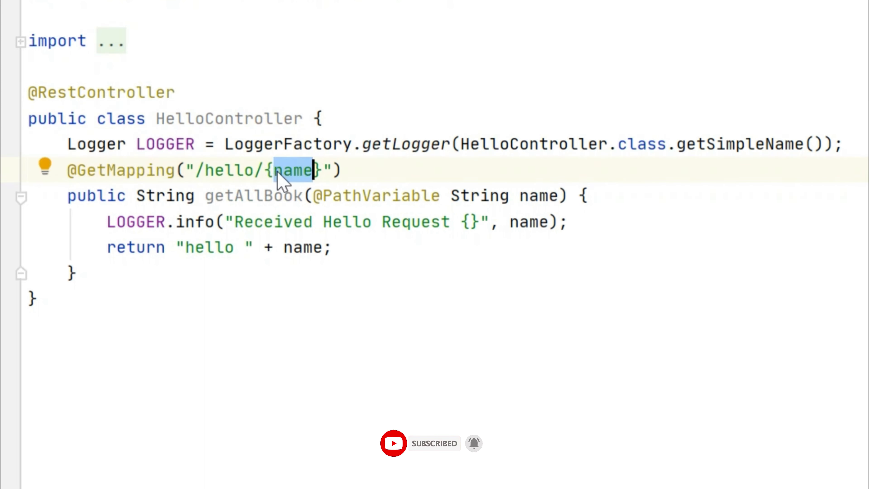
Explain the handler's name parameter and its "hello " + name return, then list Maven lifecycle goals.
double_click(248, 194)
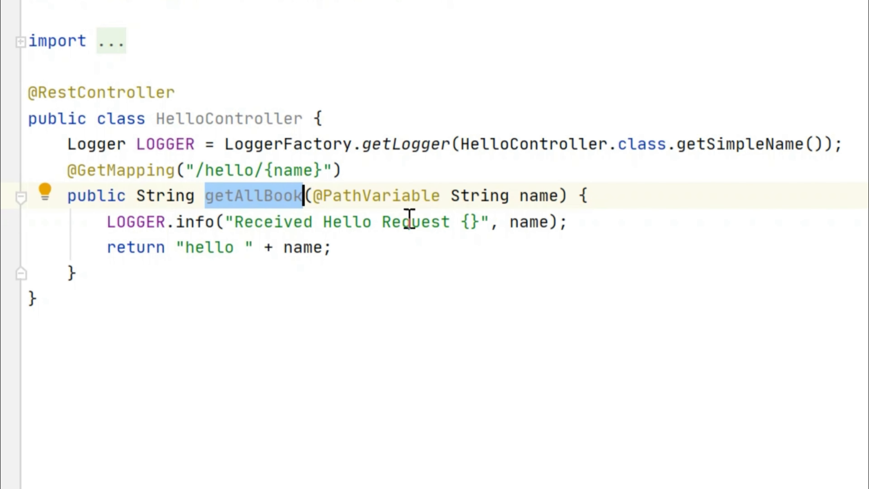
double_click(531, 205)
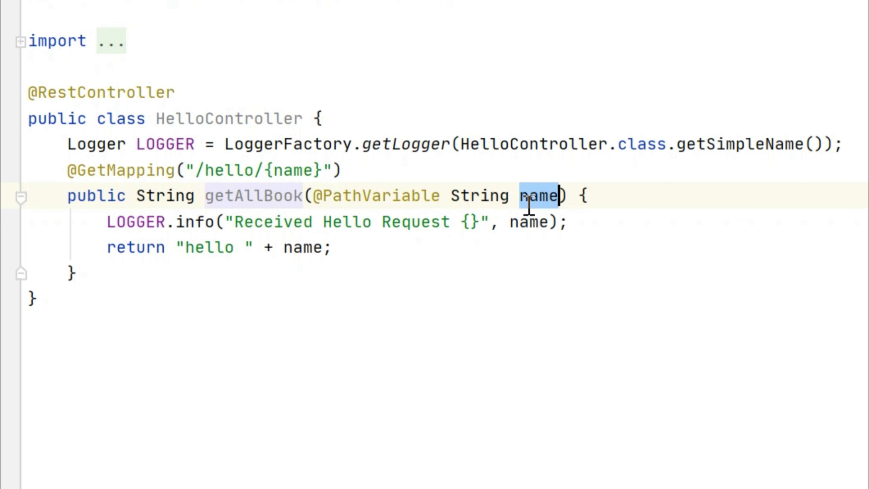
double_click(291, 171)
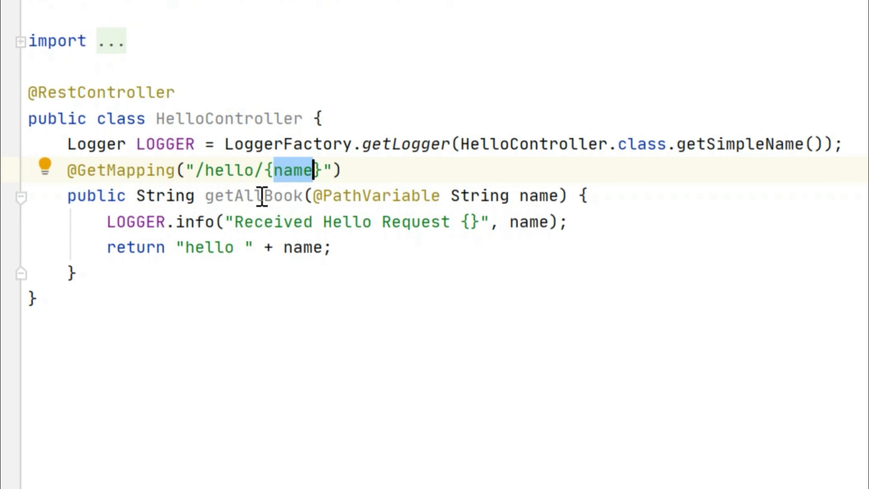
left_click_drag(186, 246, 323, 247)
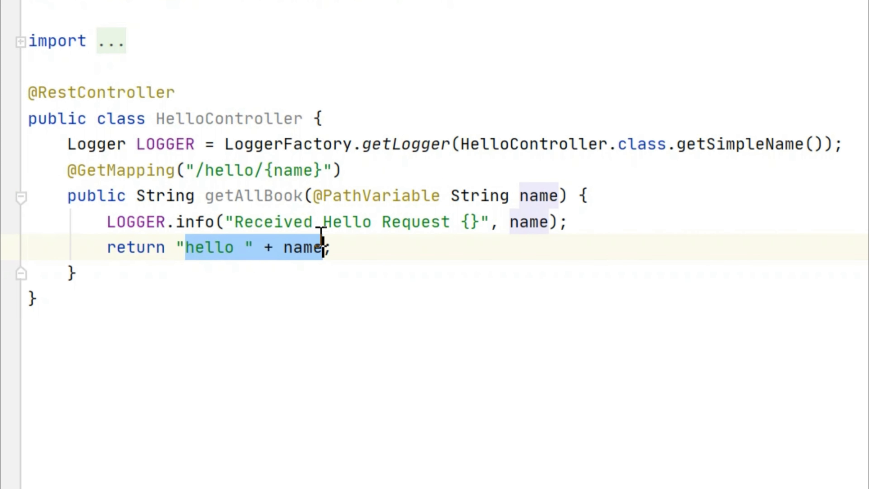
mouse_move(321, 233)
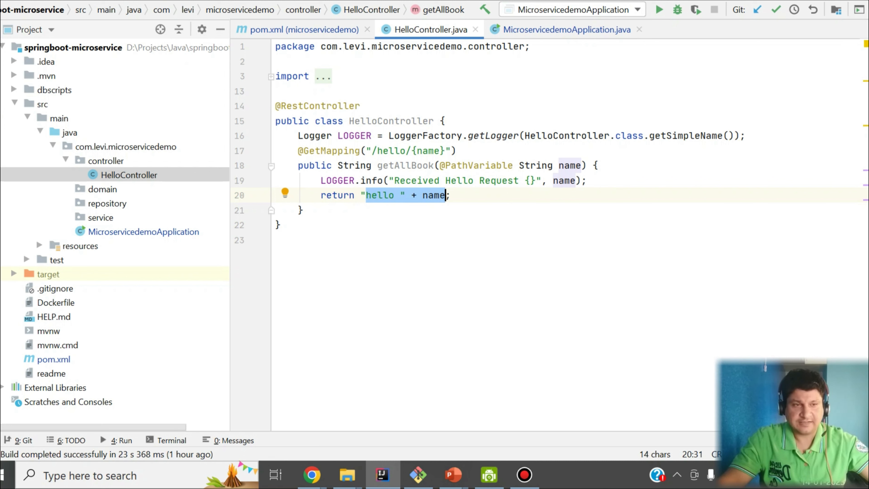
left_click(867, 58)
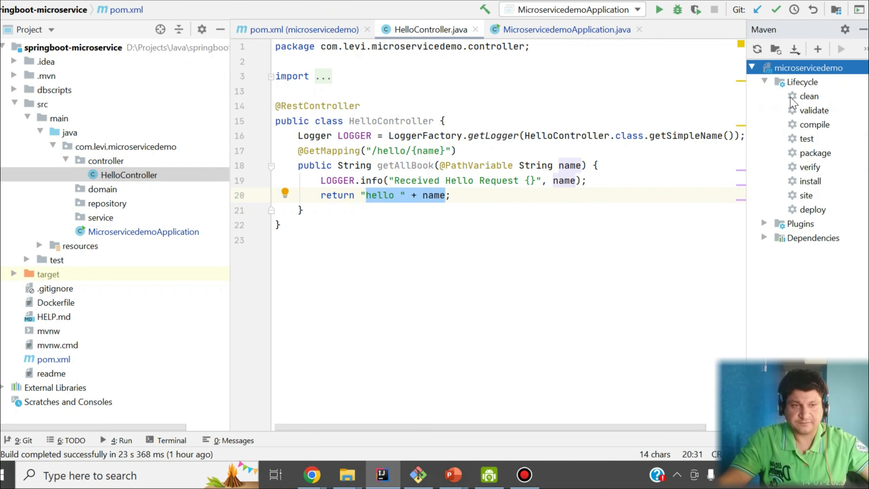
Run a Maven clean install build and enlarge its output panel.
left_click(798, 98)
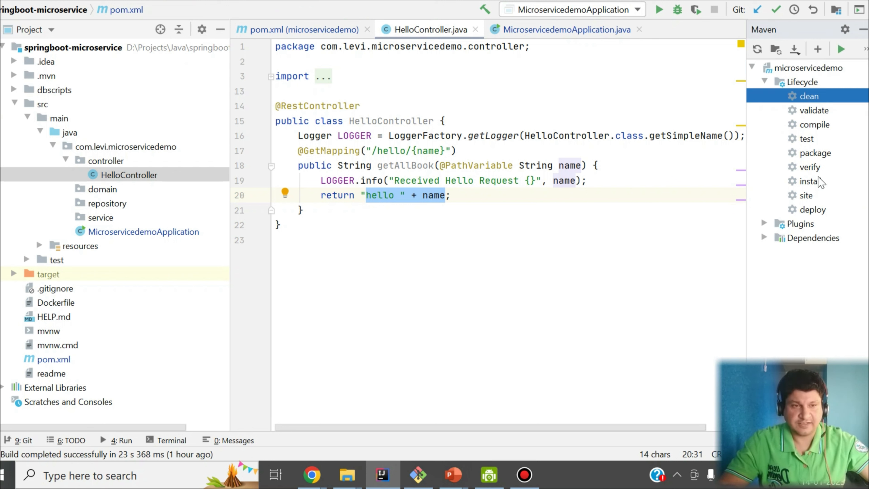
left_click(810, 183, "ctrl")
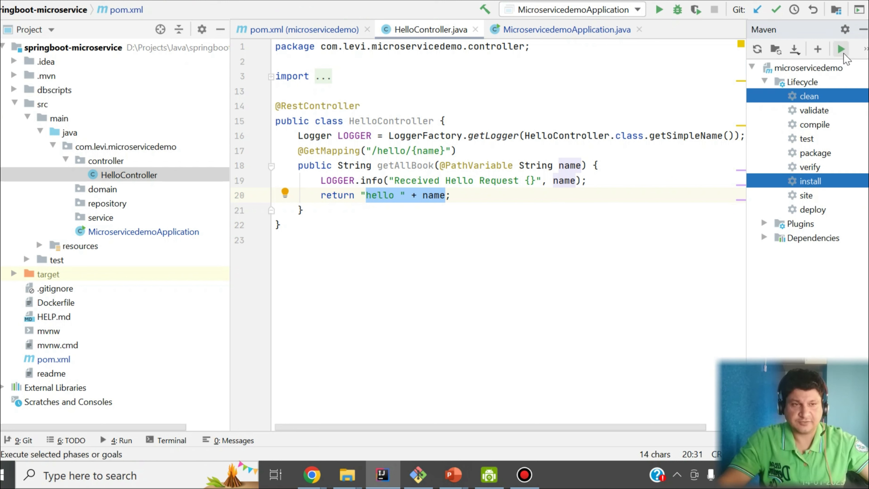
left_click(843, 52)
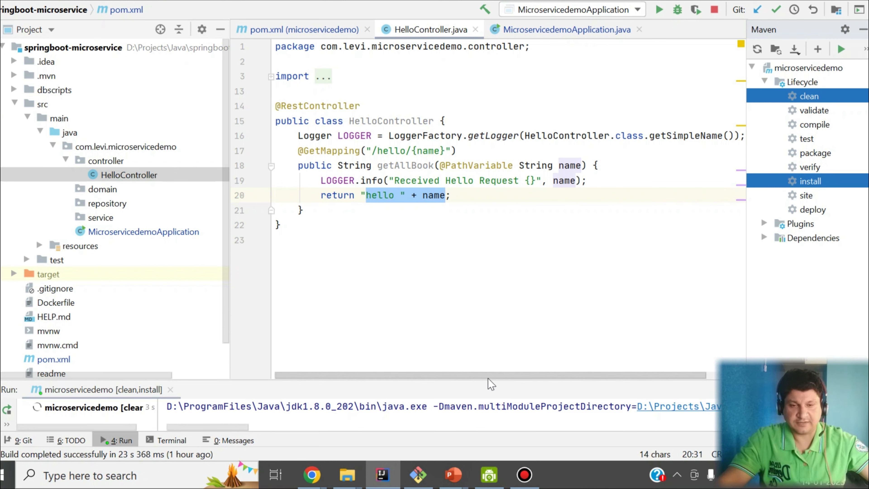
left_click_drag(488, 379, 476, 299)
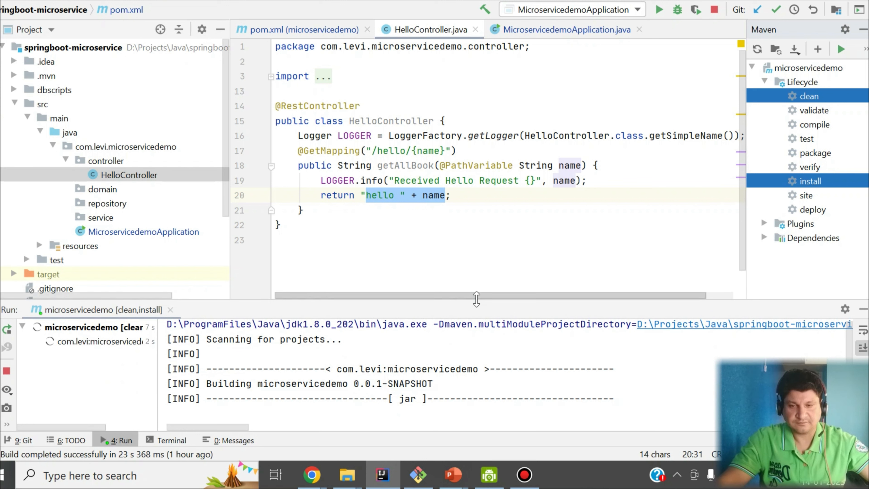
left_click_drag(329, 292, 332, 290)
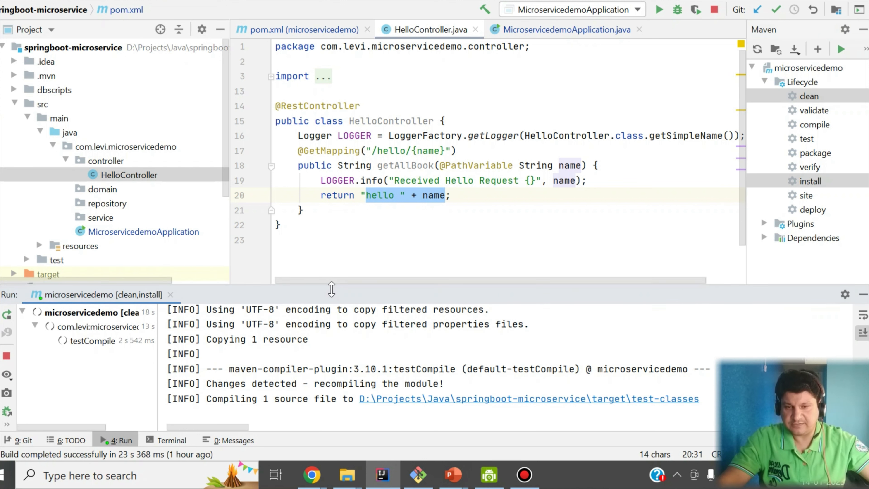
scroll(96, 223, "down", 1)
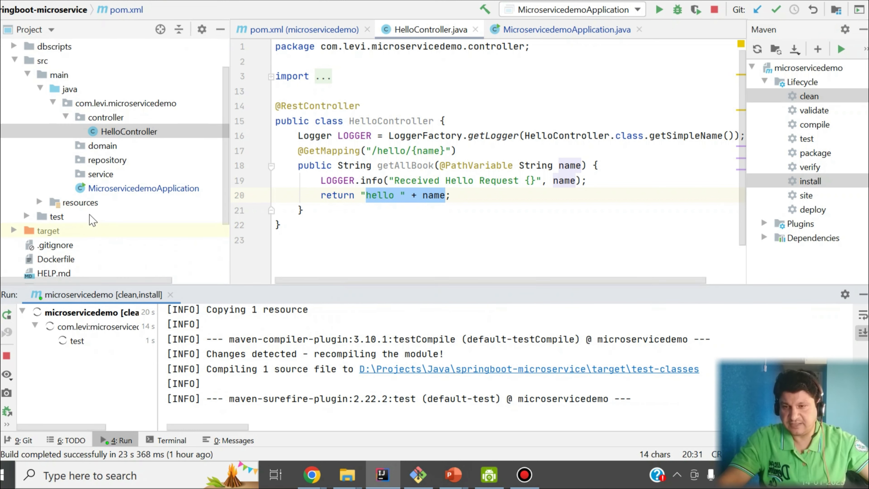
Open application-prod.properties from resources to show server.port=8080.
left_click(40, 202)
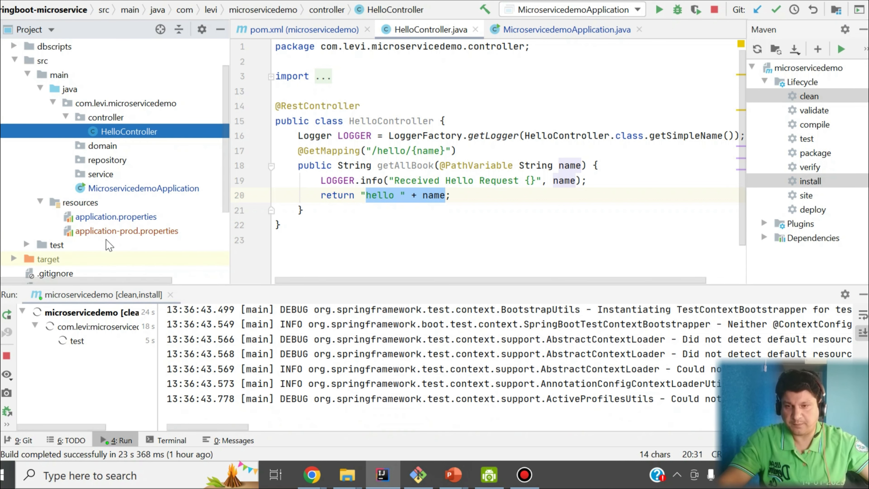
left_click(110, 218)
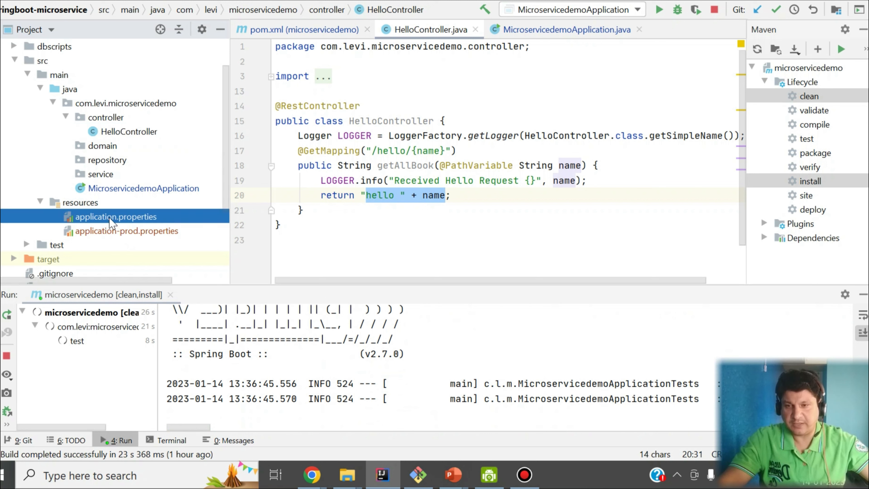
left_click(91, 233)
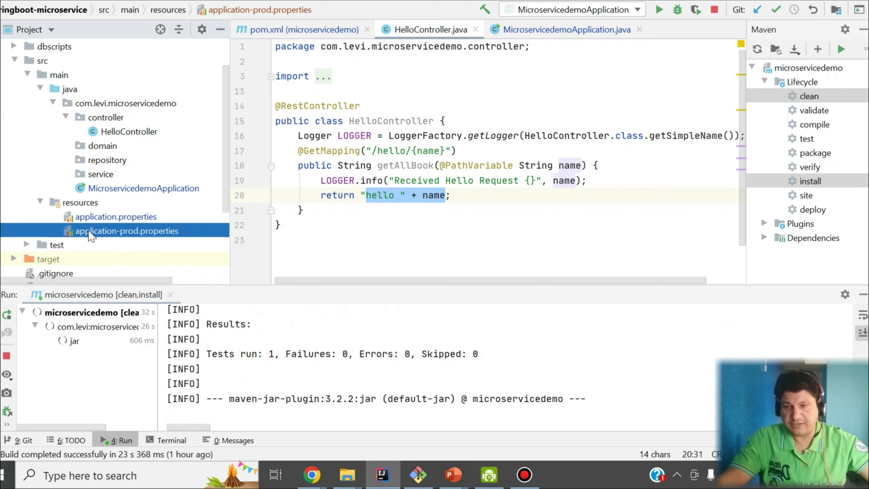
double_click(147, 231)
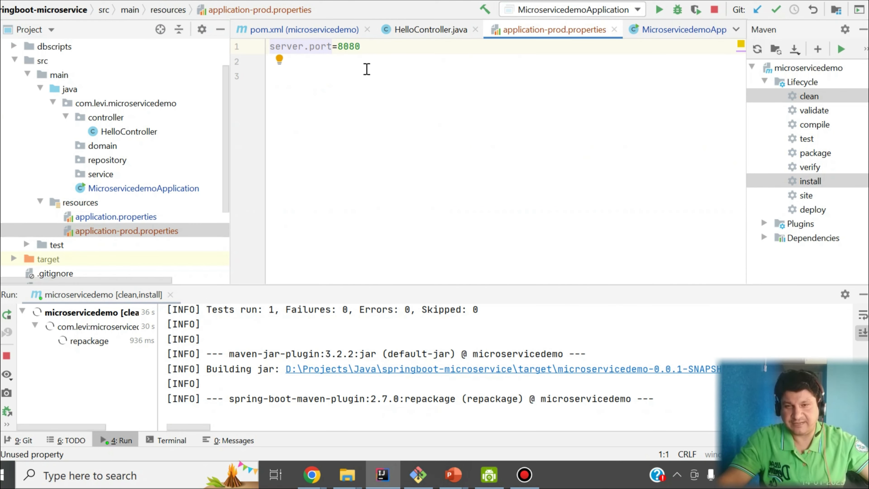
left_click_drag(363, 47, 264, 58)
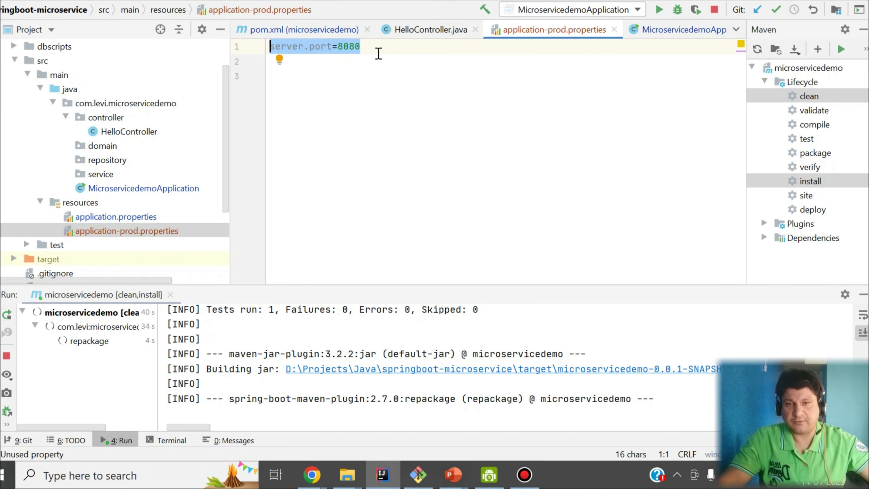
left_click_drag(374, 47, 260, 50)
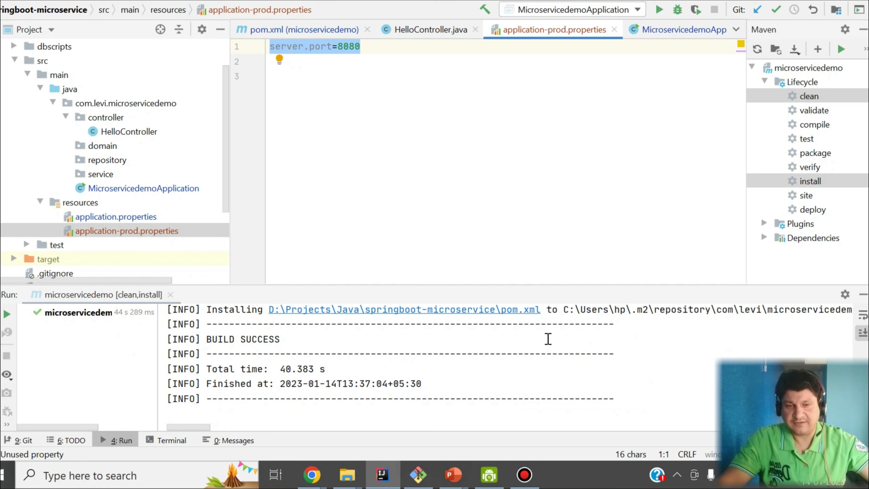
key("ctrl+End")
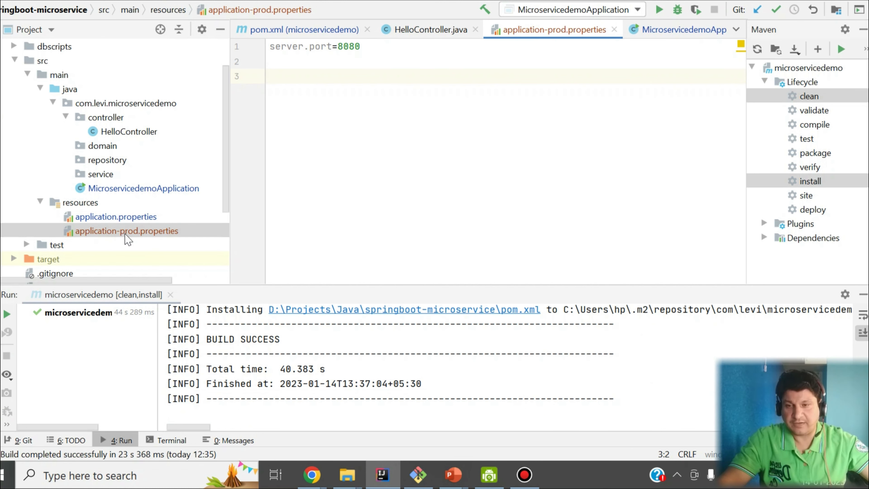
left_click(105, 234)
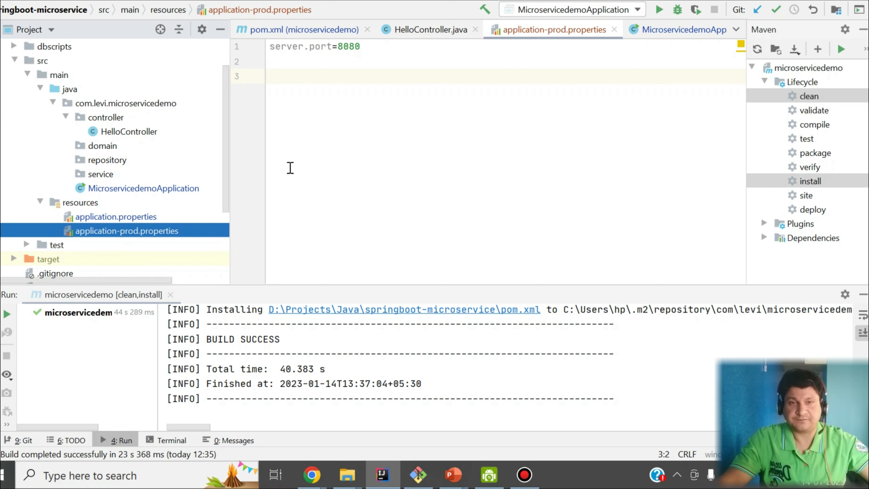
left_click_drag(419, 286, 383, 165)
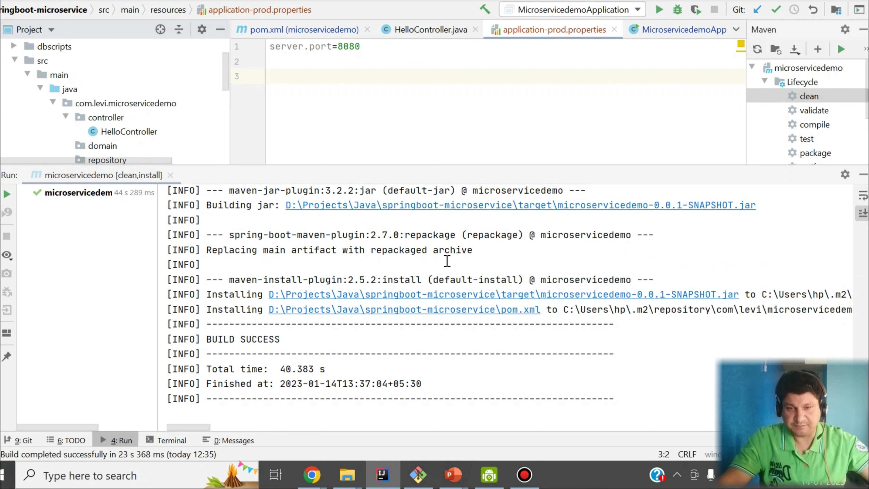
left_click_drag(770, 206, 286, 221)
left_click_drag(375, 178, 401, 257)
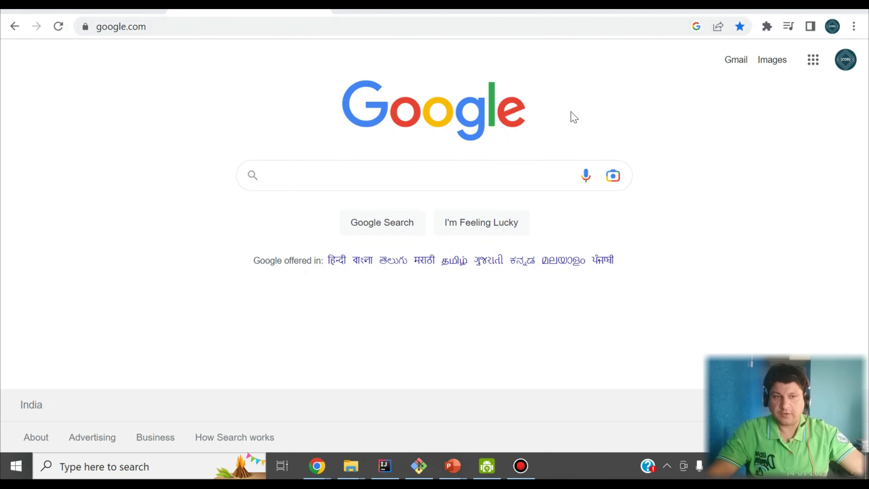
Google 'AWS Console login', open the AWS Management Console result and log back in.
left_click(471, 178)
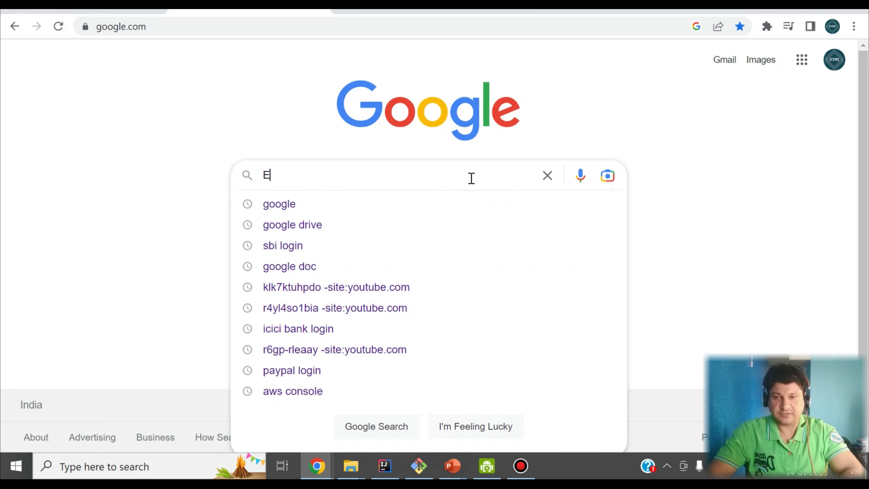
type("AWS EC")
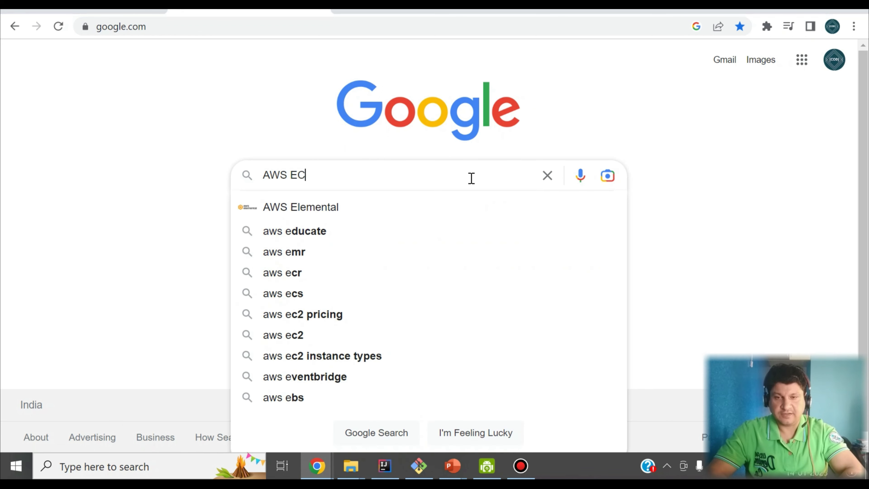
key("BackSpace")
key("BackSpace")
type("Console login")
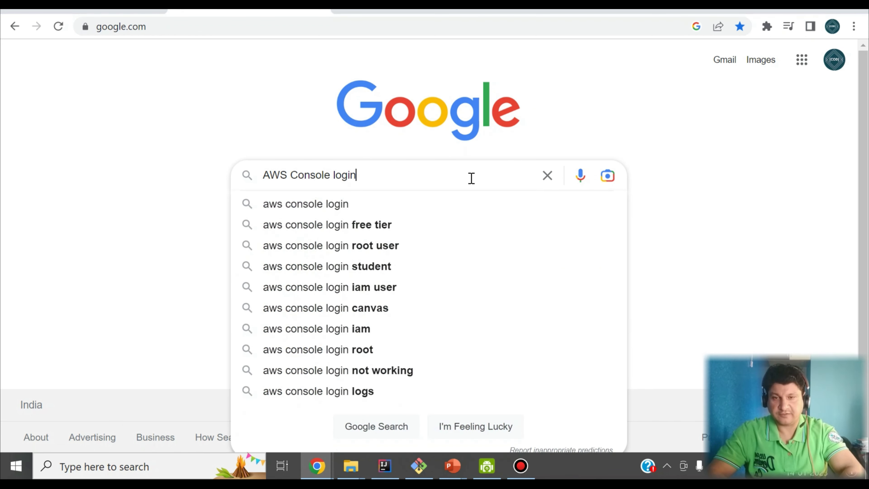
key("Return")
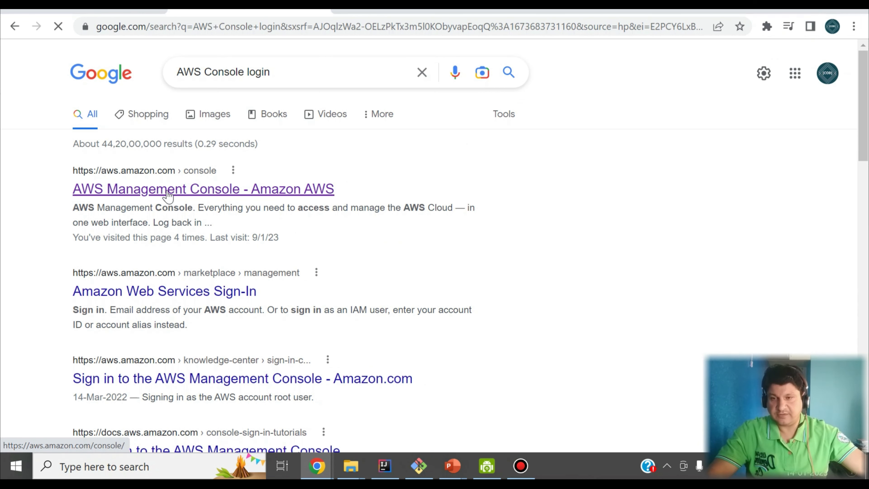
left_click(167, 194)
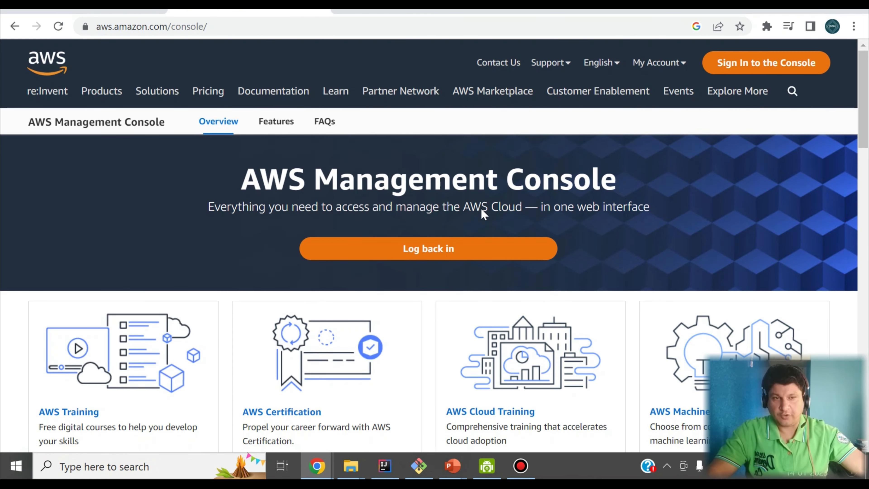
left_click(436, 259)
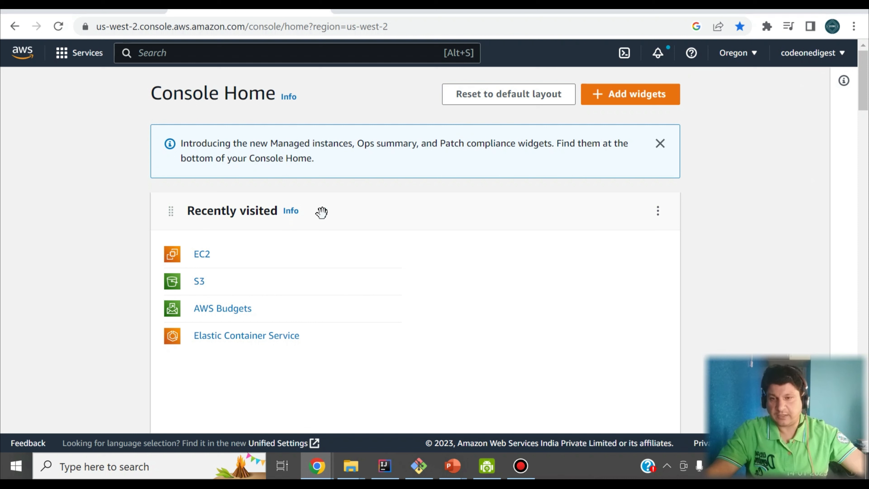
Search the console for EC2 and open the EC2 service.
left_click(181, 53)
type("EC")
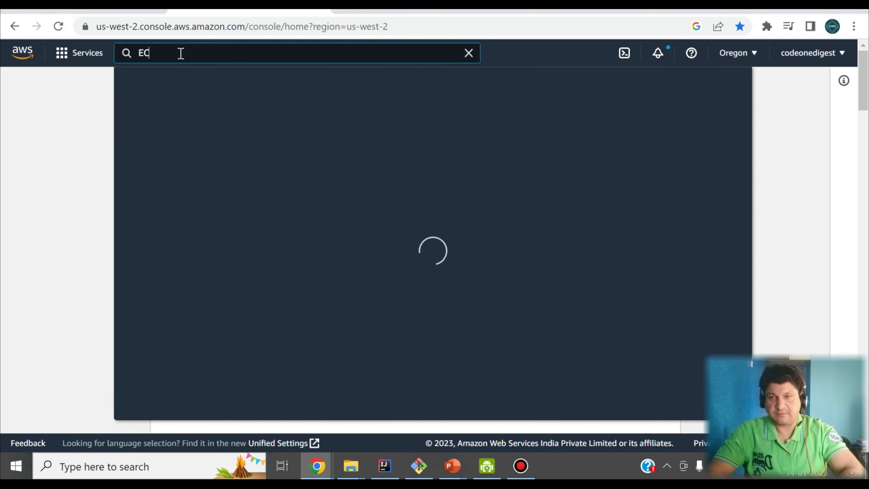
type("2")
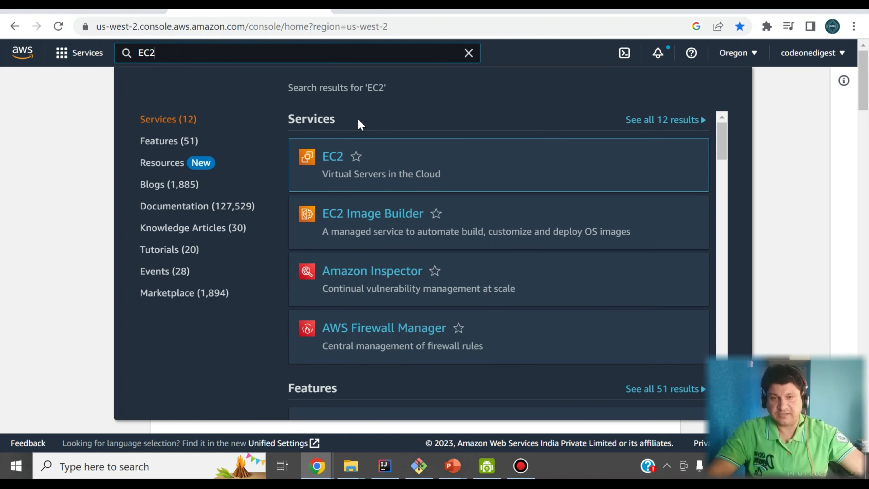
mouse_move(351, 166)
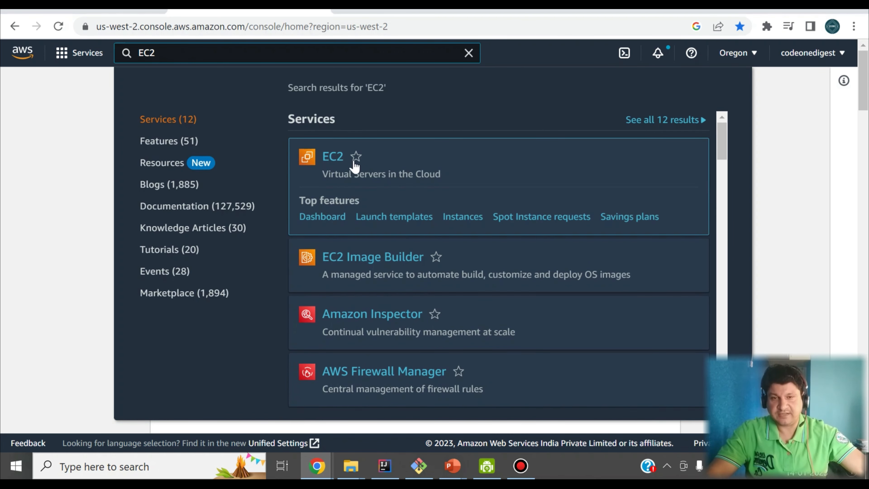
left_click(332, 160)
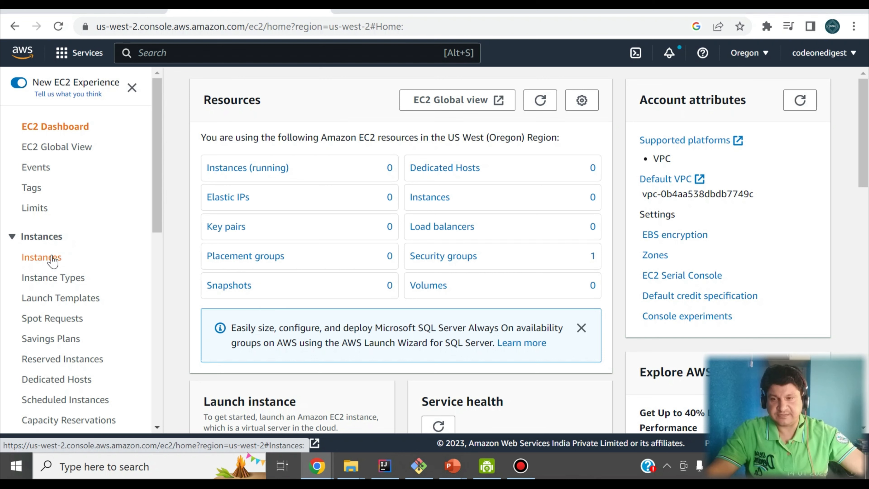
Open the empty EC2 Instances list and start launching a new instance.
left_click(41, 260)
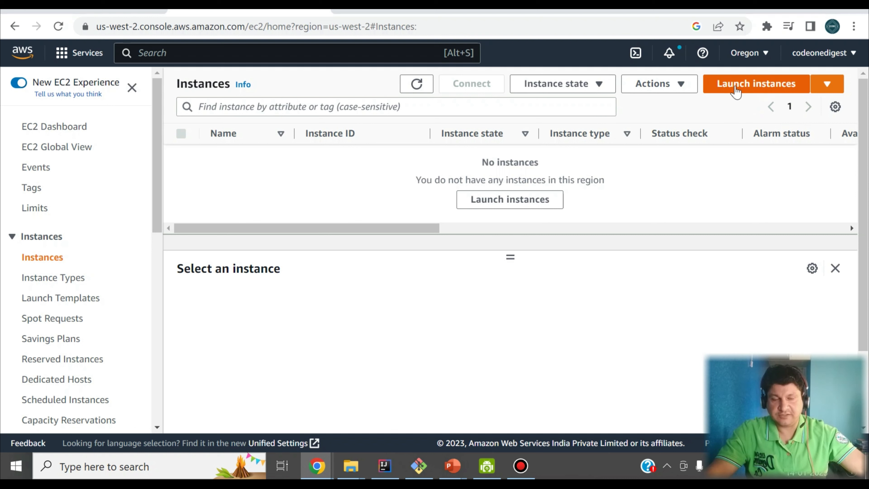
left_click(757, 89)
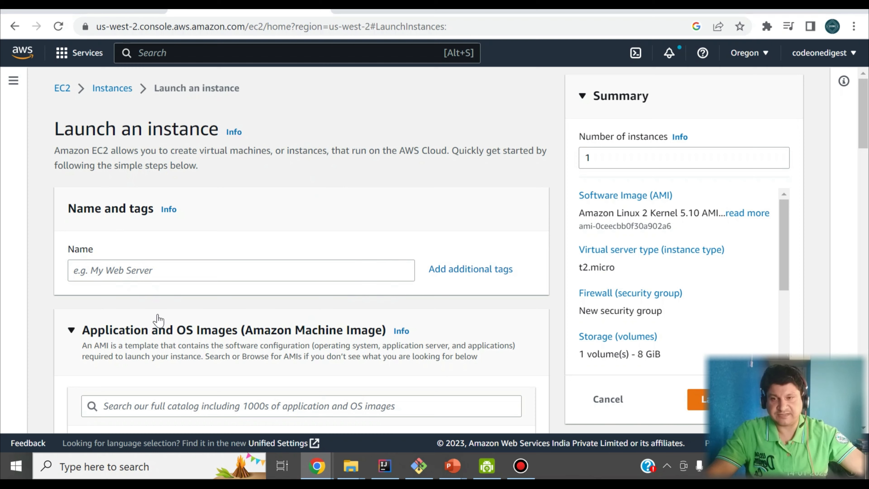
Review the Amazon Linux 2 AMI defaults on the launch form and select the Name field.
scroll(220, 236, "down", 2)
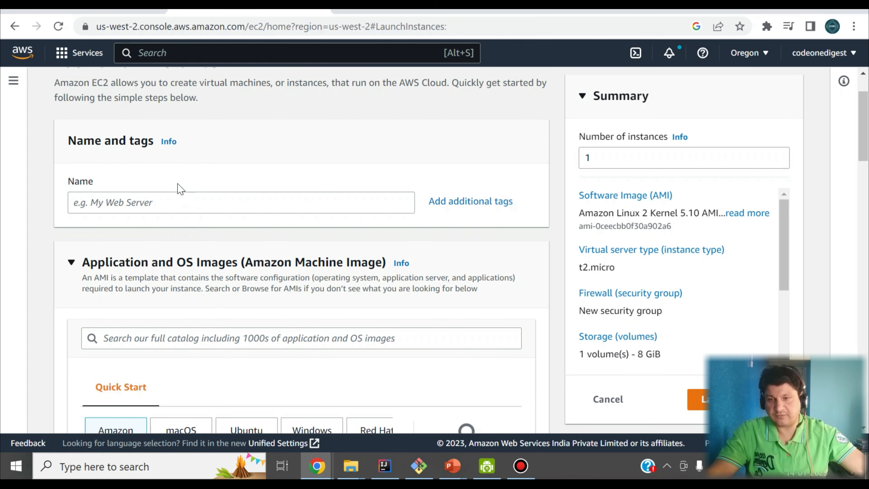
scroll(181, 189, "down", 4)
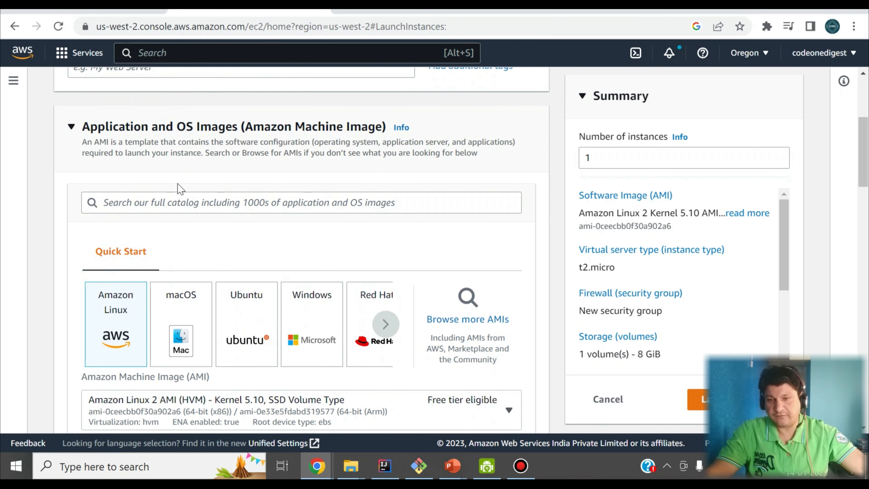
scroll(180, 189, "up", 4)
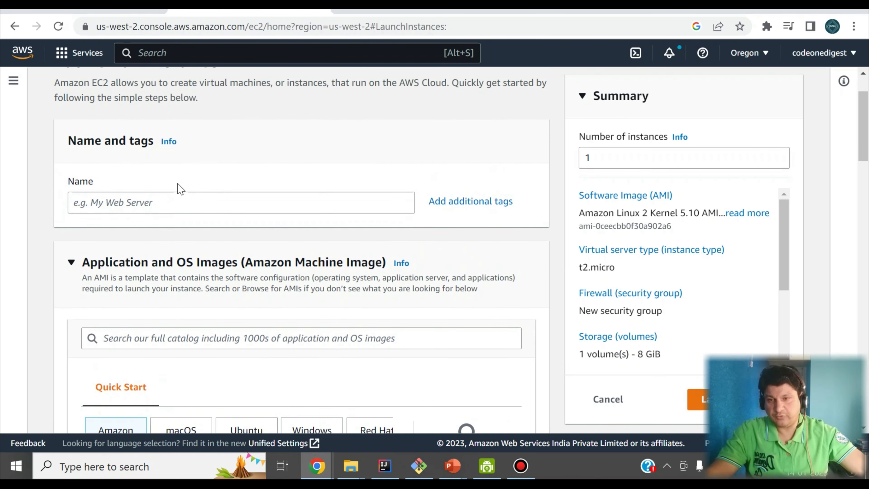
scroll(180, 189, "up", 2)
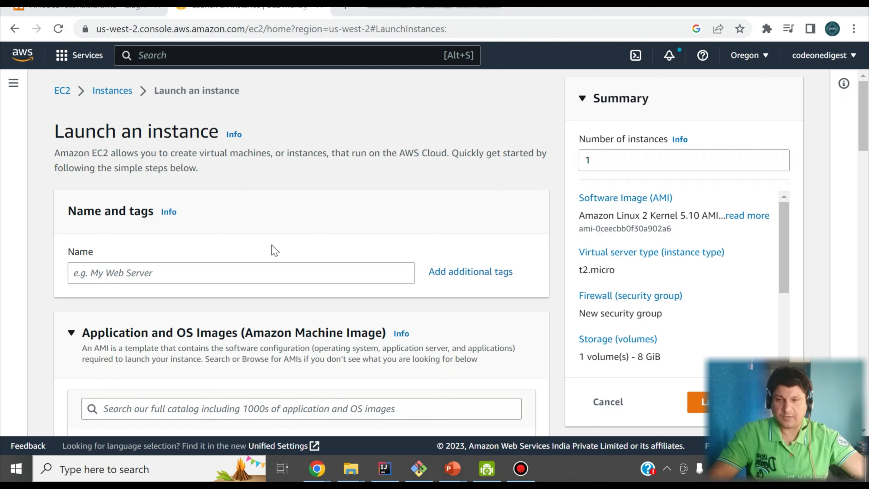
left_click(147, 273)
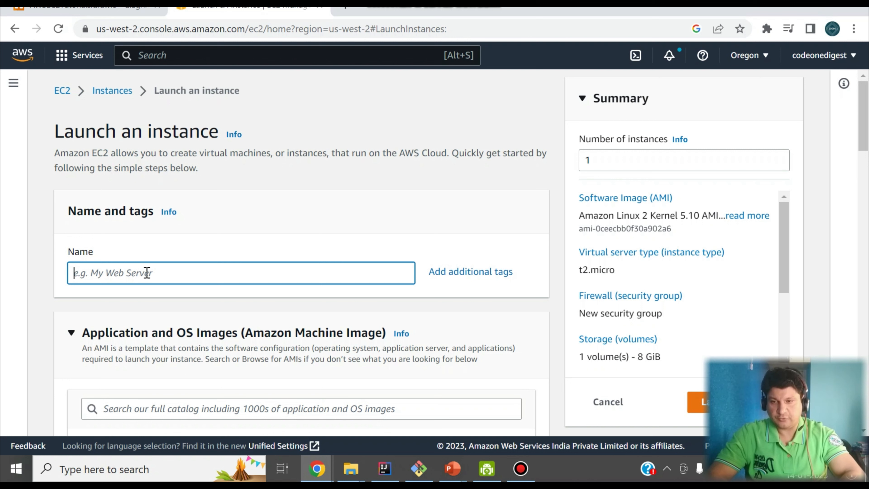
Name the instance codeonedigestec2instancedemo.
type("code")
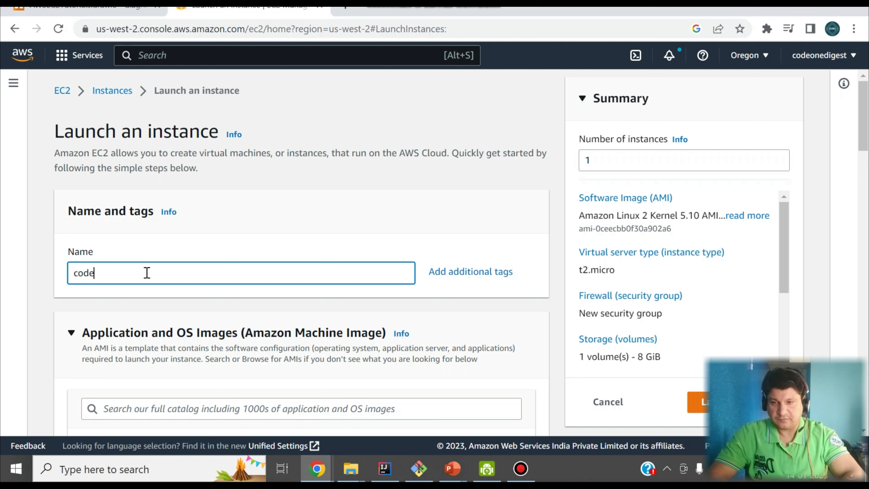
type("onedigeste")
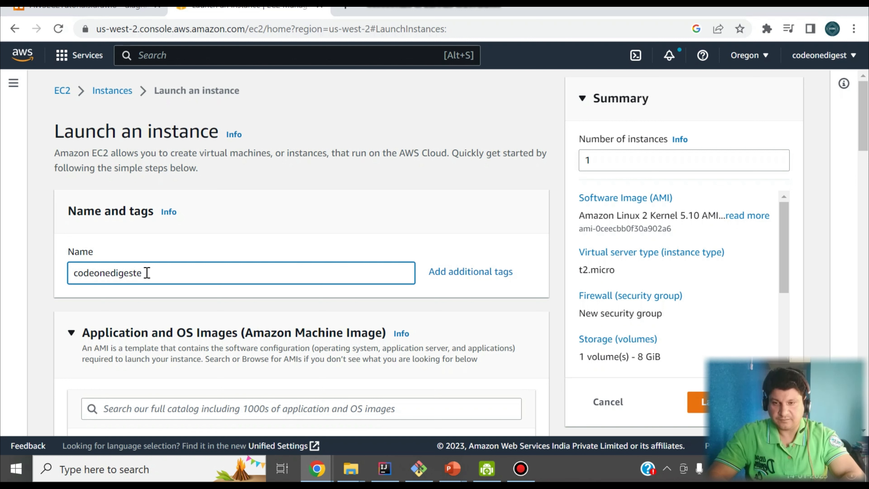
type("c2instancedemo")
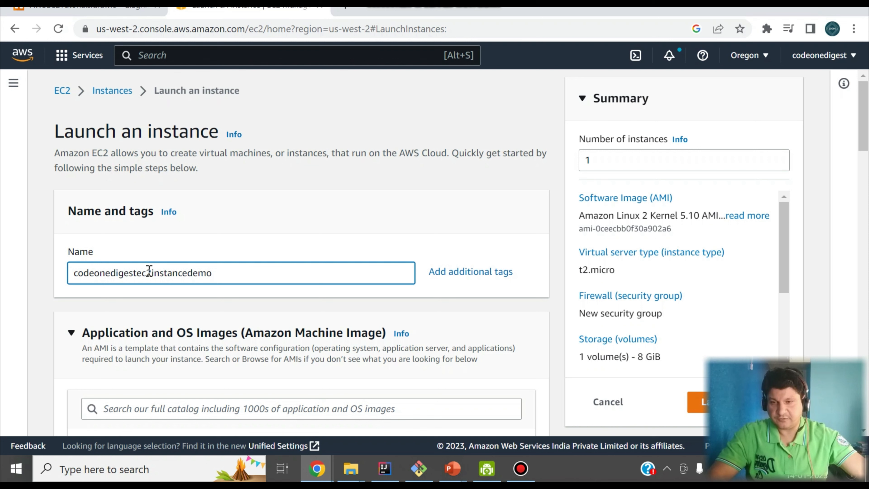
scroll(185, 249, "down", 2)
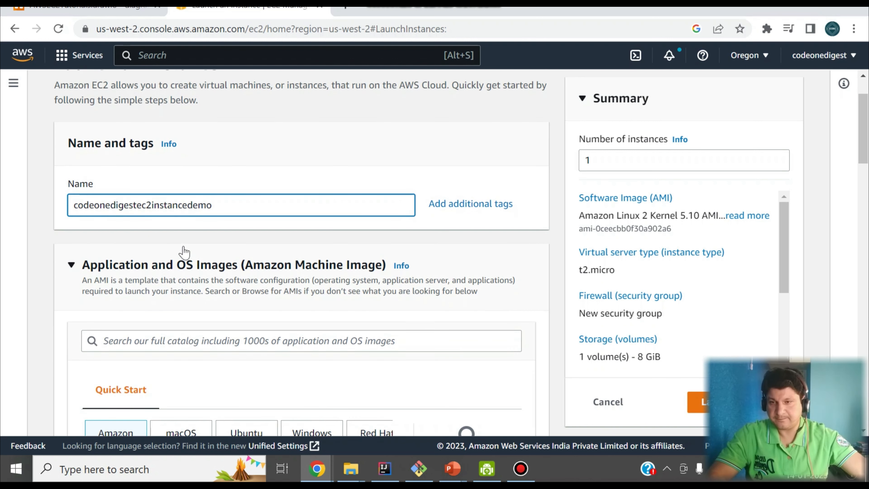
scroll(184, 252, "down", 2)
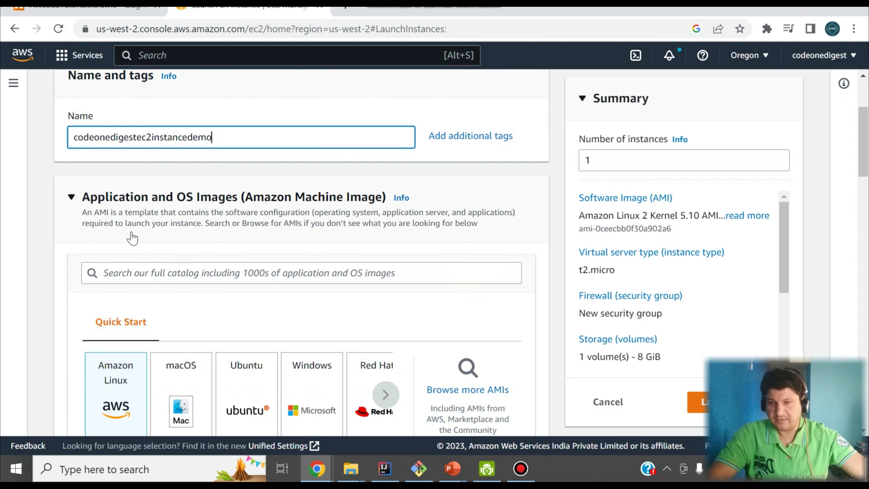
scroll(130, 236, "down", 2)
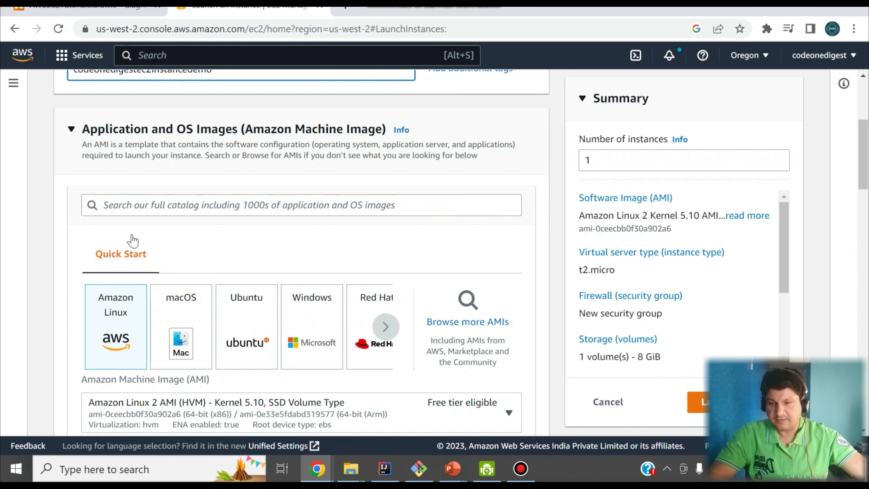
Choose the Amazon Linux Quick Start image and scroll down to Instance type.
left_click(116, 320)
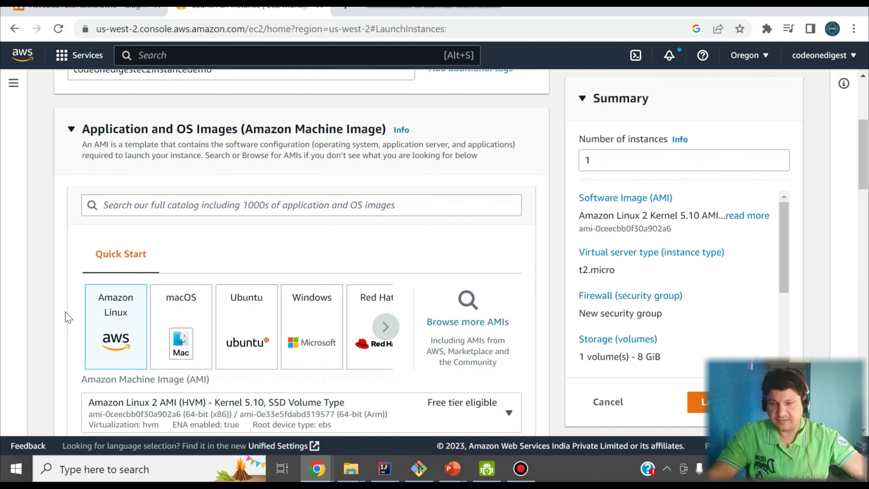
scroll(67, 318, "down", 2)
scroll(77, 277, "down", 2)
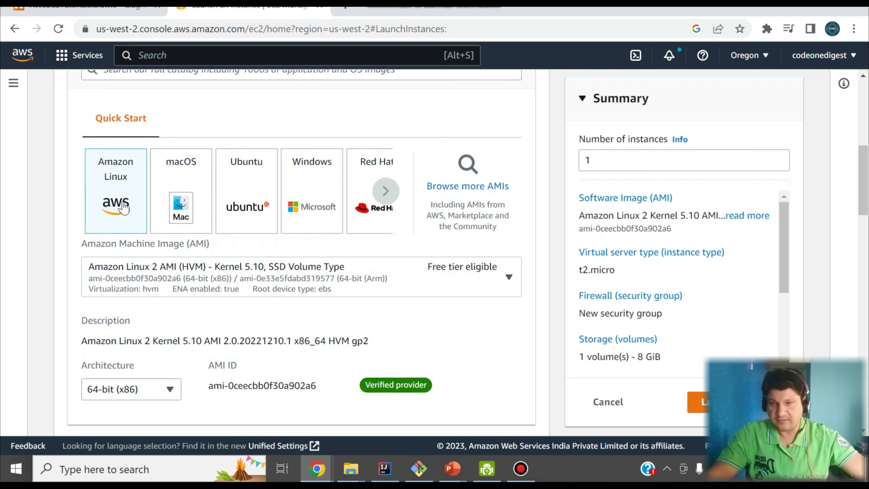
scroll(114, 229, "down", 2)
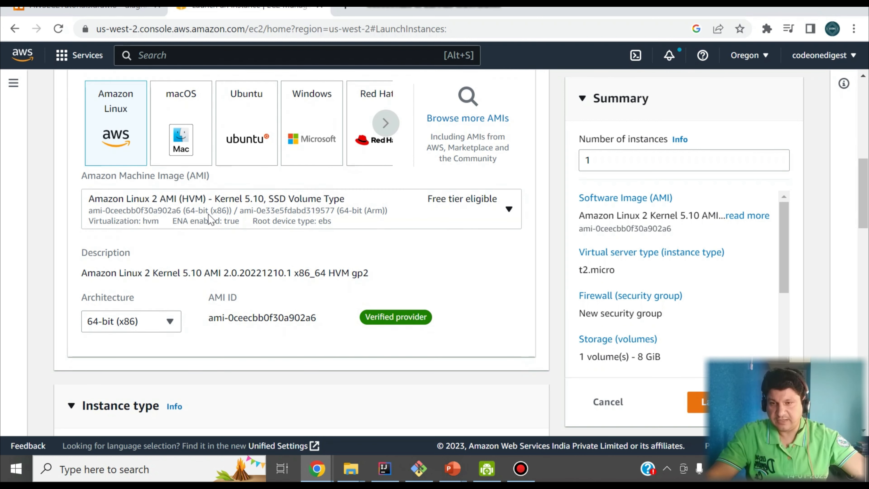
scroll(179, 227, "down", 2)
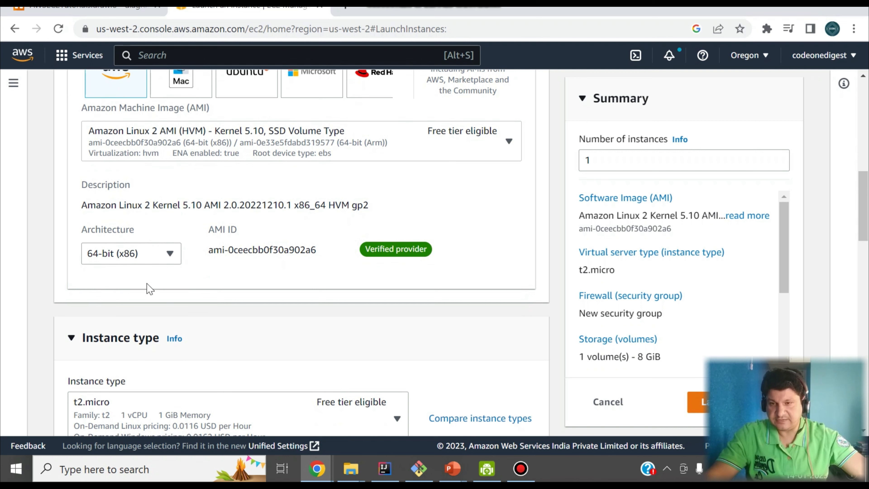
scroll(158, 276, "down", 2)
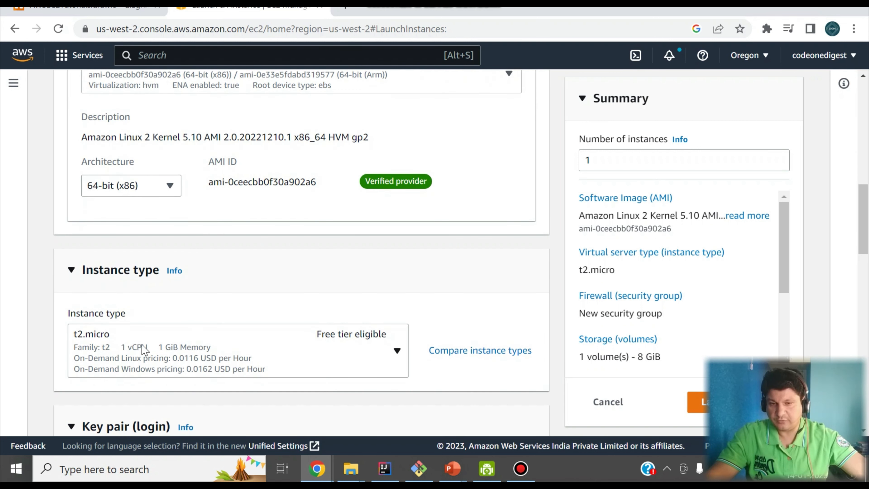
scroll(142, 345, "down", 2)
Keep t2.micro as the instance type and open the Key pair name dropdown.
left_click(396, 284)
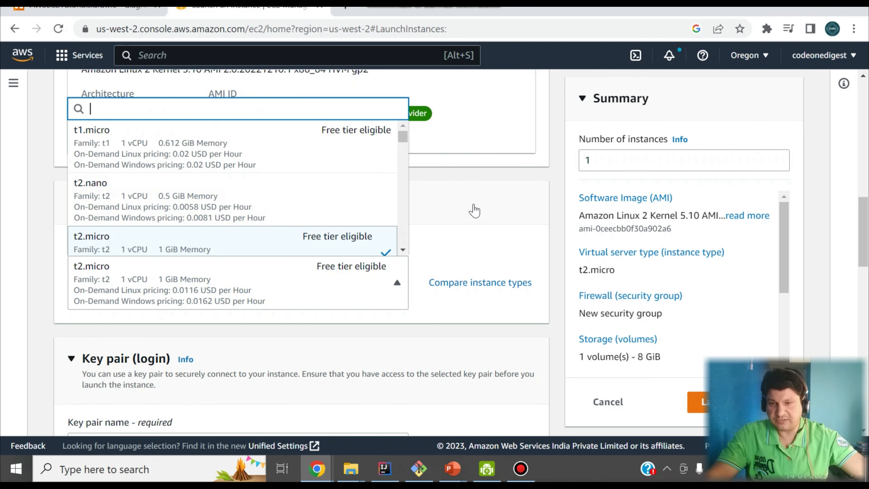
left_click(558, 206)
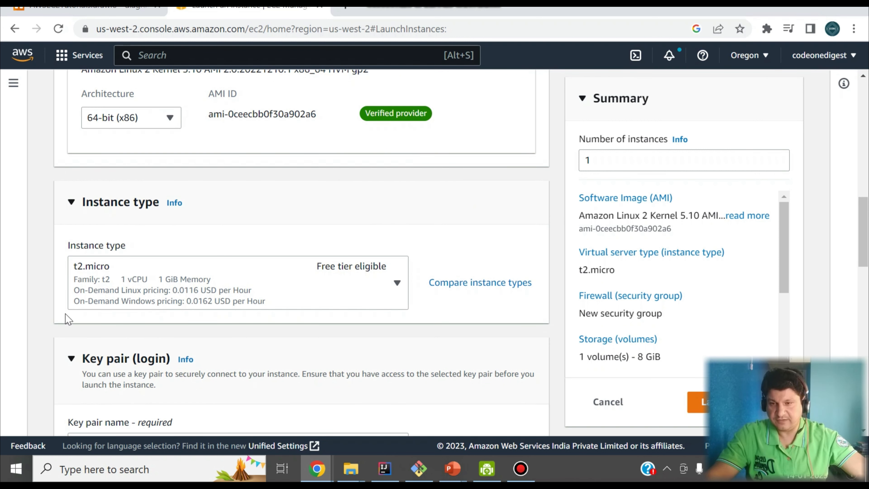
scroll(138, 223, "down", 2)
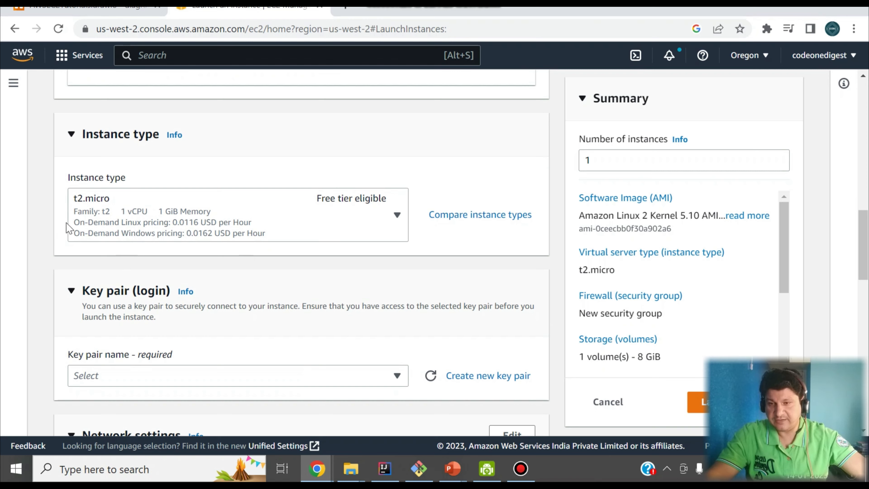
scroll(70, 228, "down", 2)
scroll(73, 226, "down", 2)
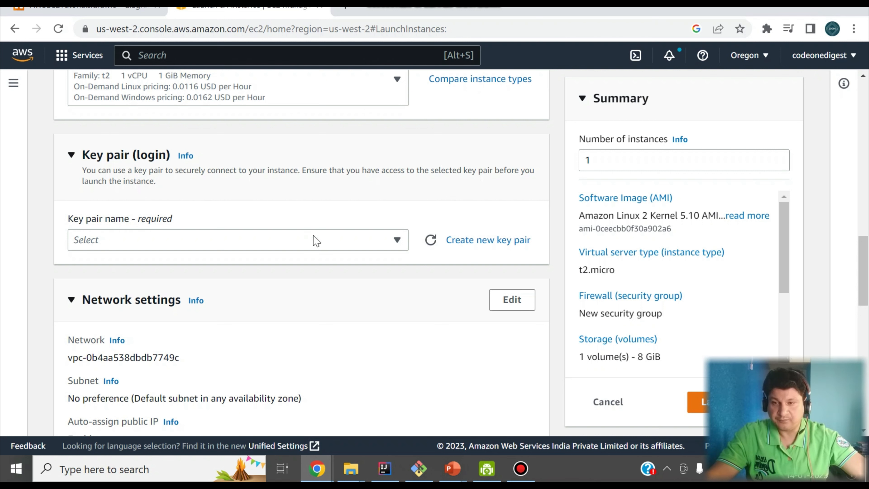
left_click(398, 241)
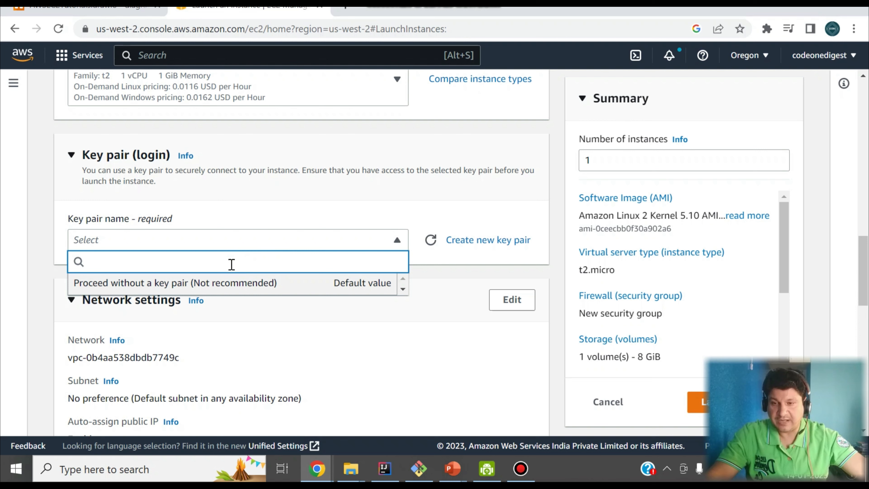
Create RSA key pair 'codeonedigestkeyvalue' in .ppk format and download it.
left_click(457, 219)
left_click(474, 241)
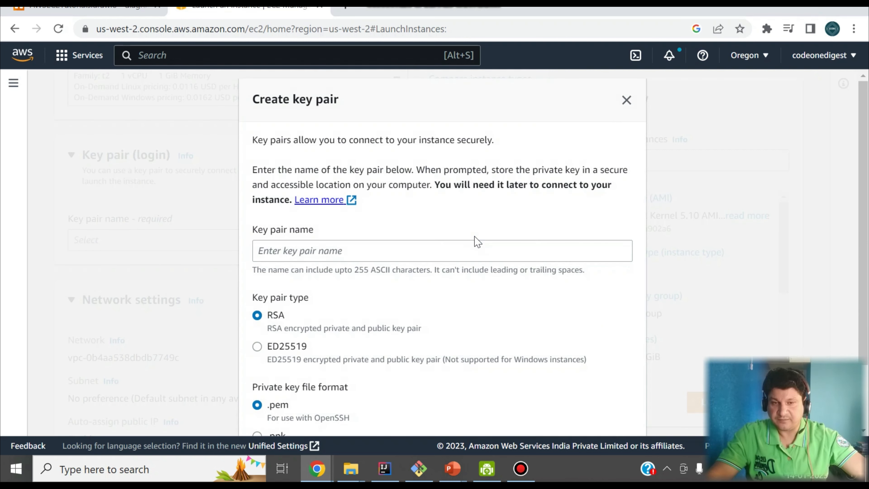
scroll(337, 260, "down", 2)
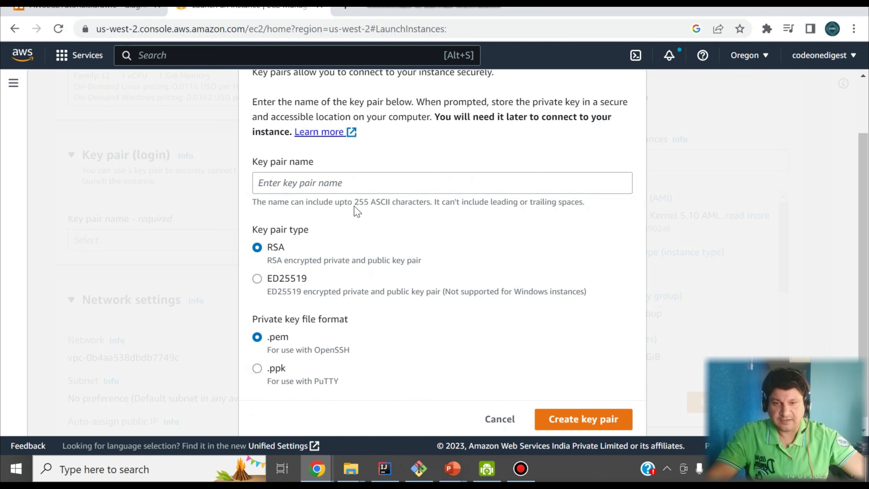
left_click(349, 185)
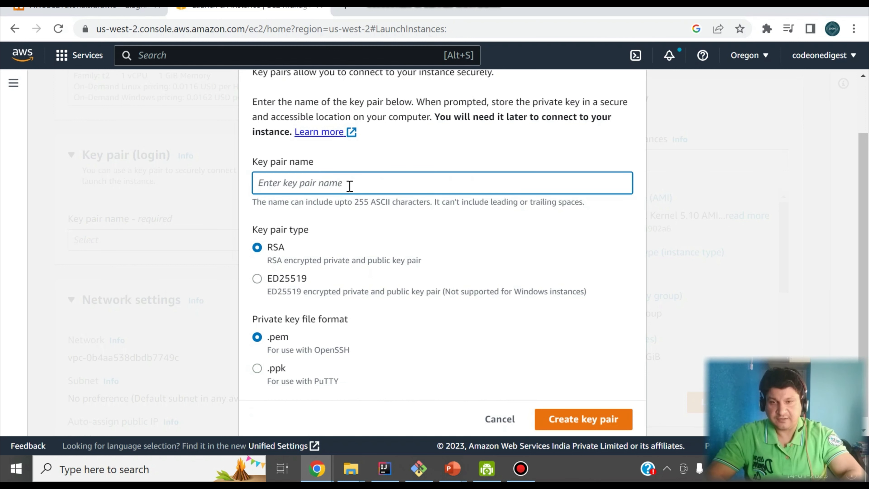
type("codeonedigest")
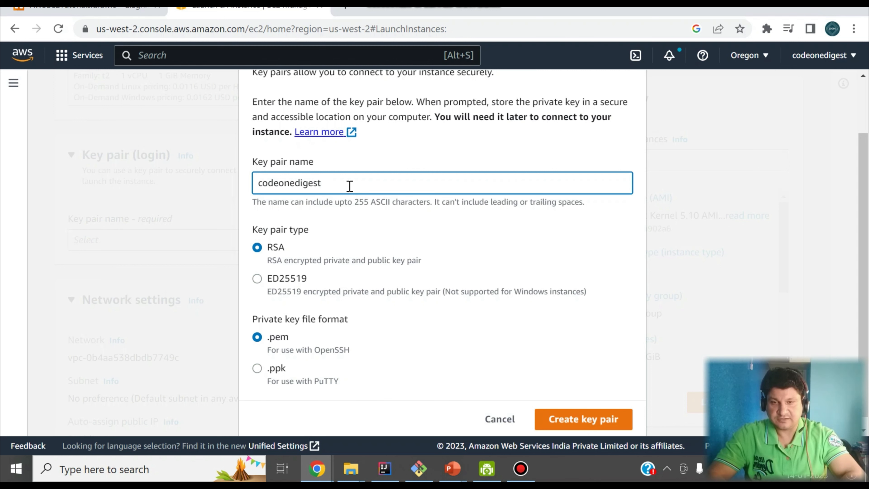
type("keyvalue")
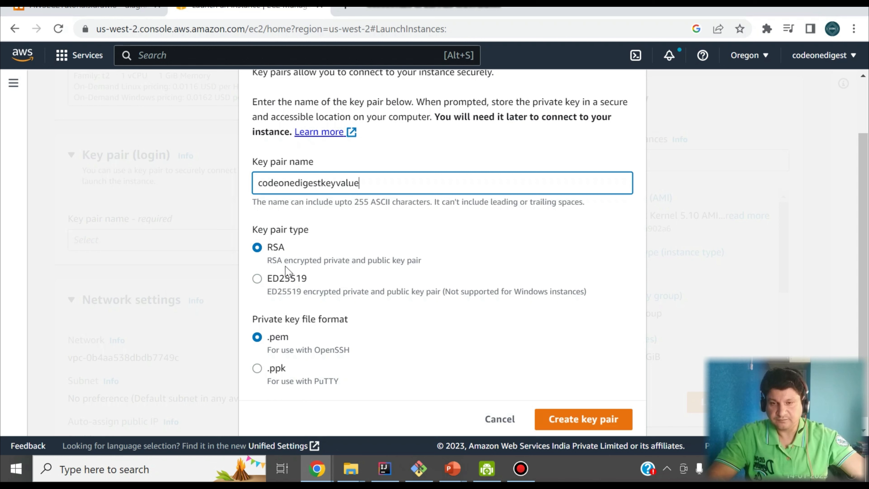
scroll(288, 248, "down", 1)
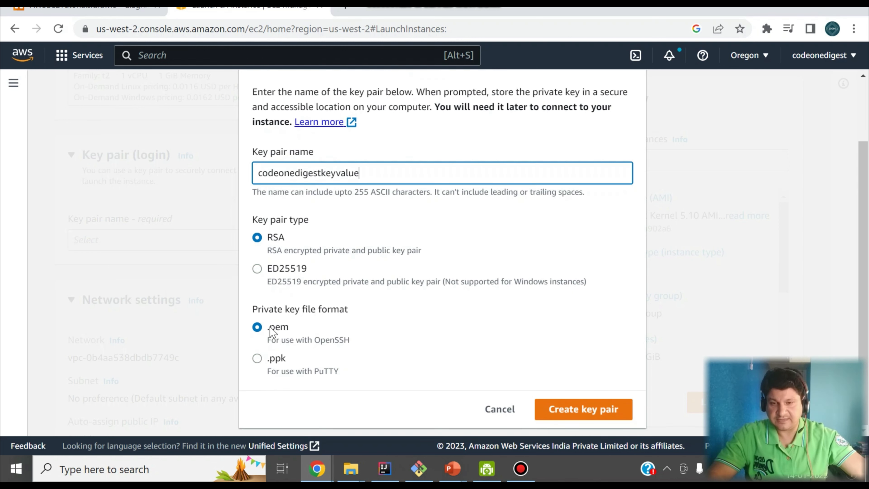
left_click(260, 366)
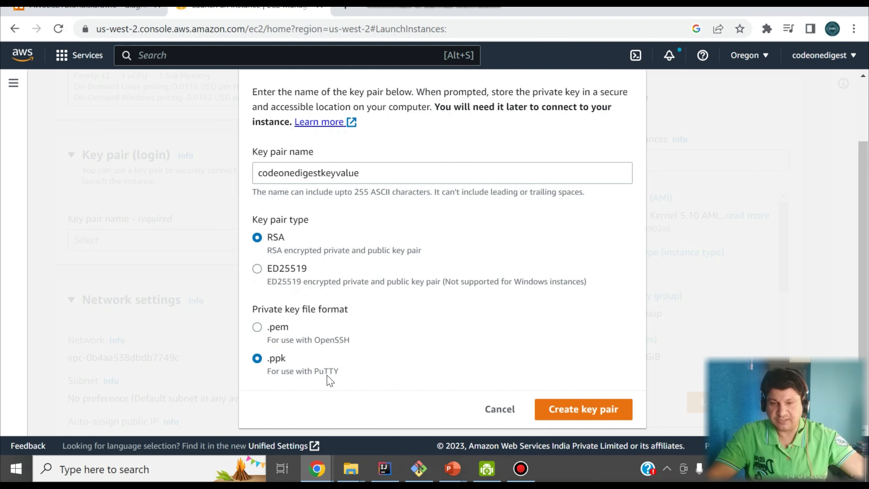
left_click(559, 411)
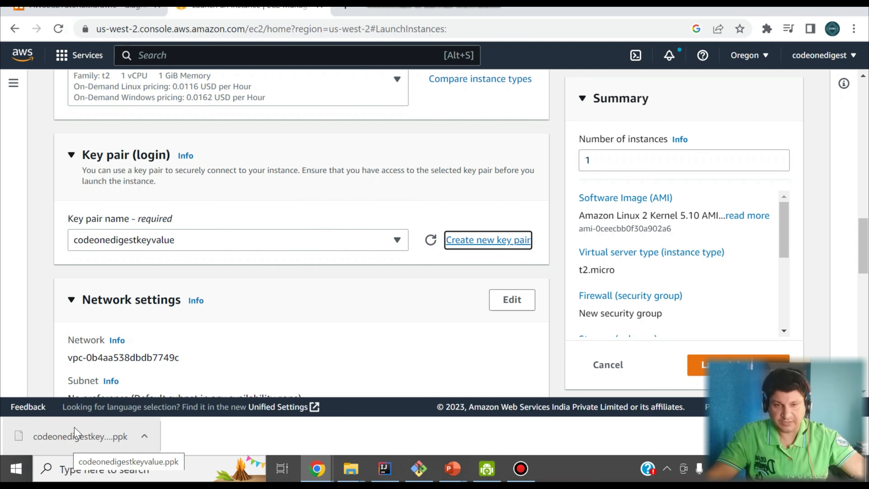
Expand Network settings, review the SSH port 22 rule open to anywhere, and add a second inbound rule.
scroll(198, 272, "down", 2)
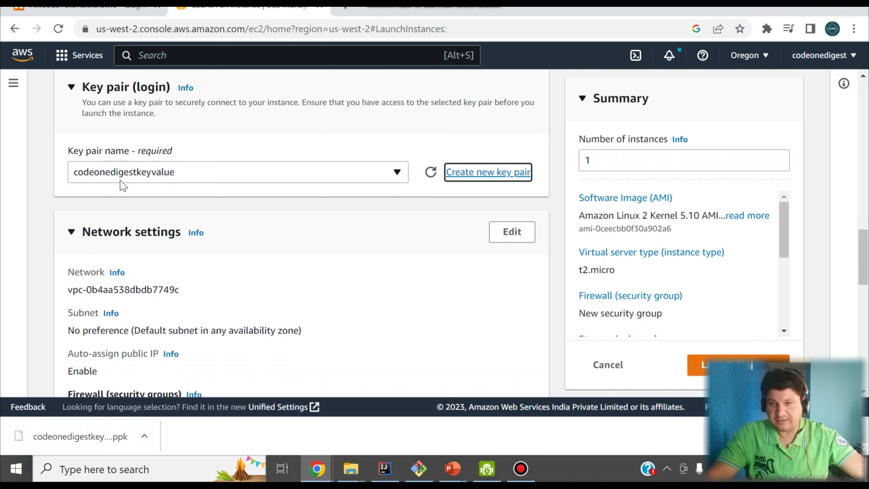
scroll(175, 226, "down", 1)
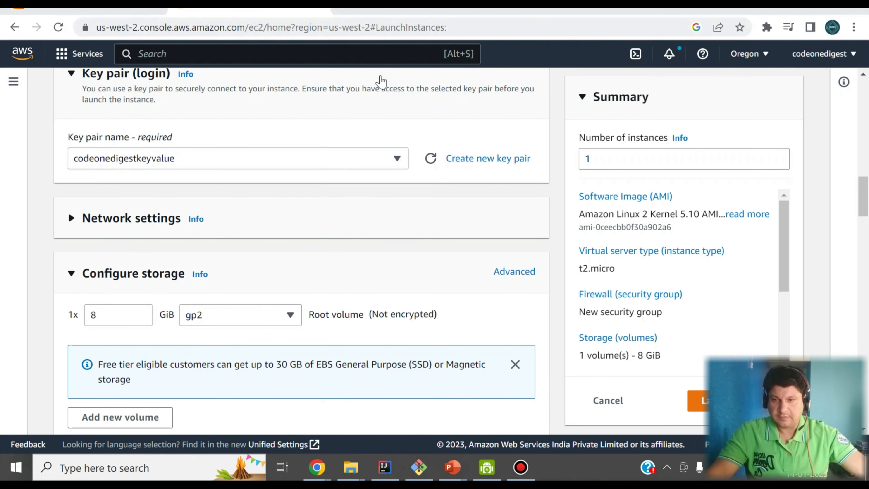
left_click(270, 225)
scroll(271, 225, "down", 1)
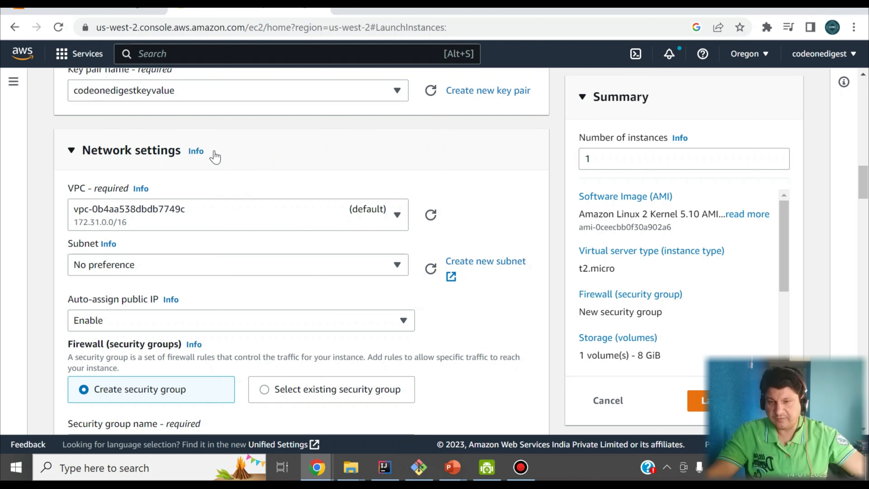
scroll(217, 158, "down", 2)
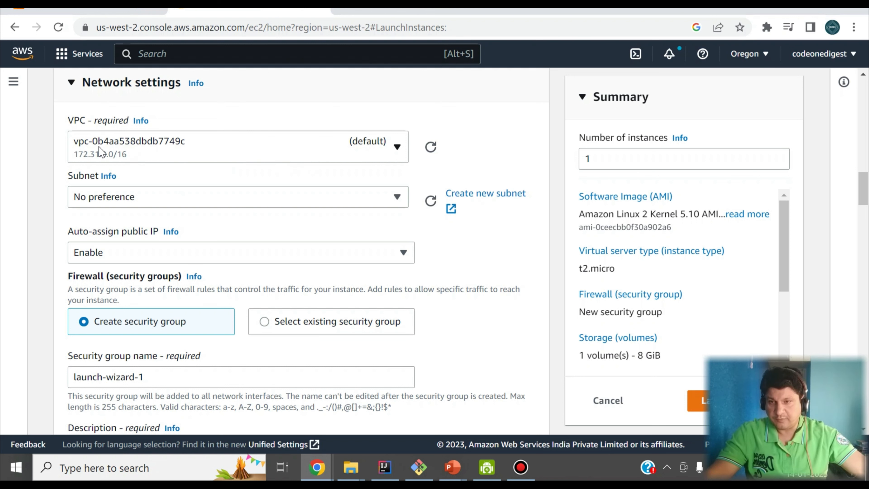
scroll(128, 186, "down", 2)
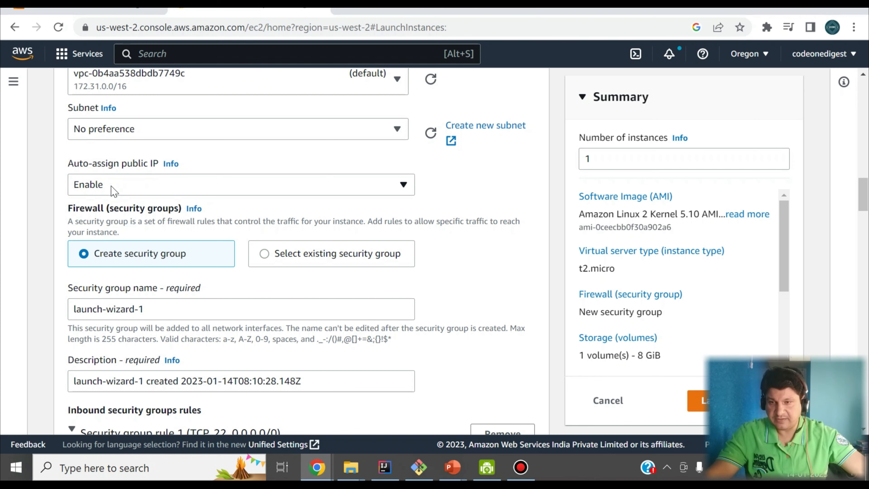
scroll(114, 191, "down", 2)
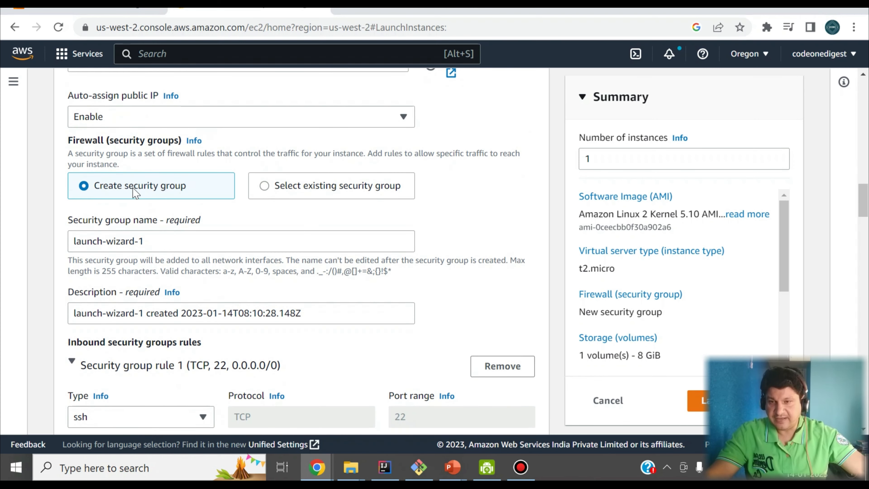
scroll(136, 188, "down", 2)
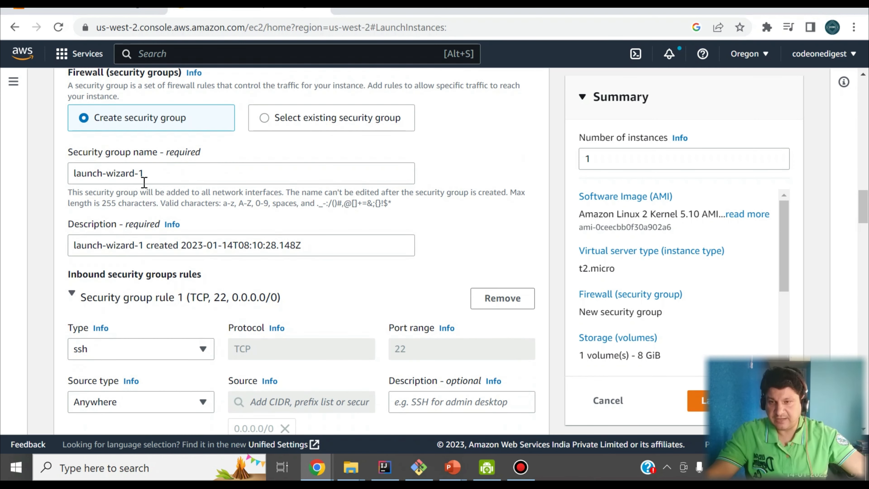
scroll(144, 178, "down", 2)
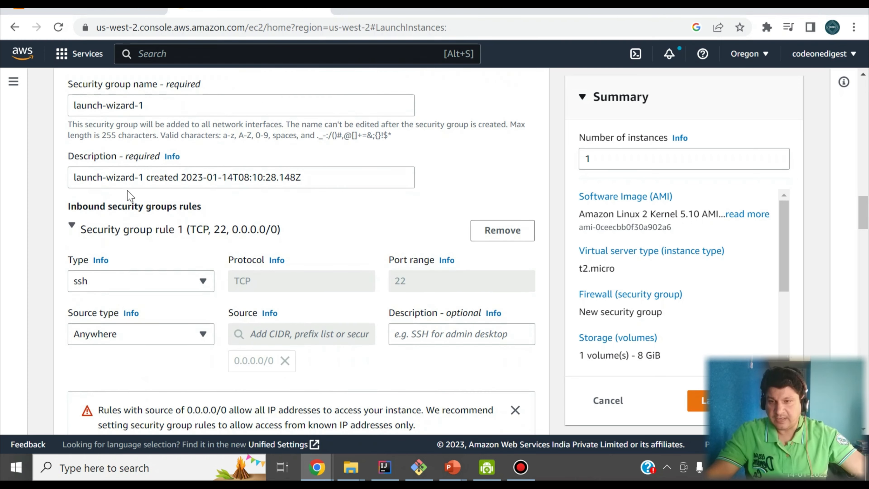
scroll(113, 225, "down", 2)
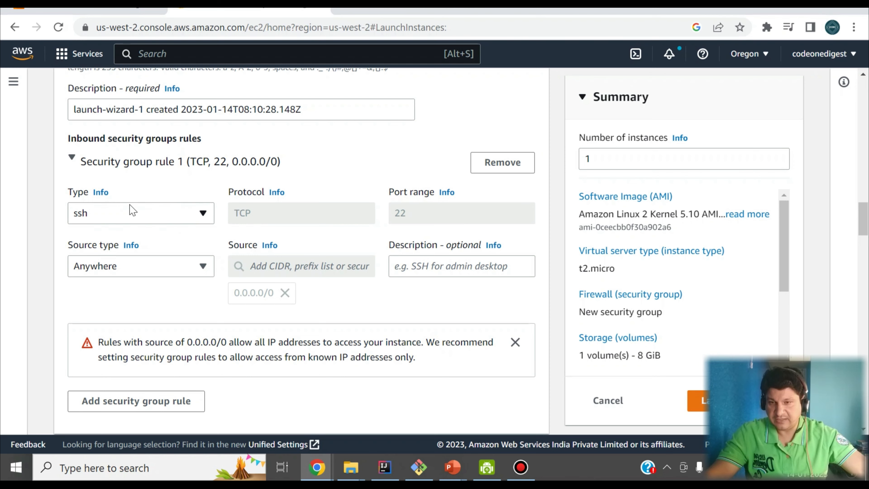
scroll(133, 210, "down", 2)
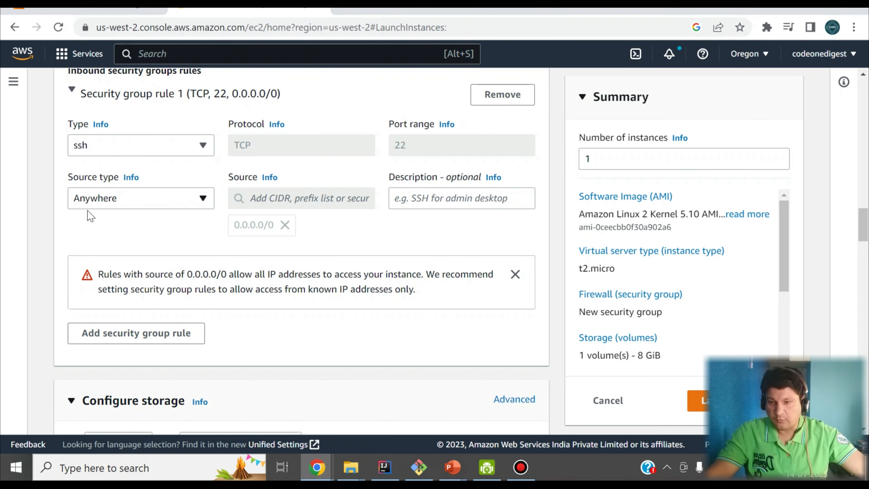
left_click(119, 337)
Set rule 2's source type to Anywhere and its description to 8080.
scroll(174, 282, "down", 2)
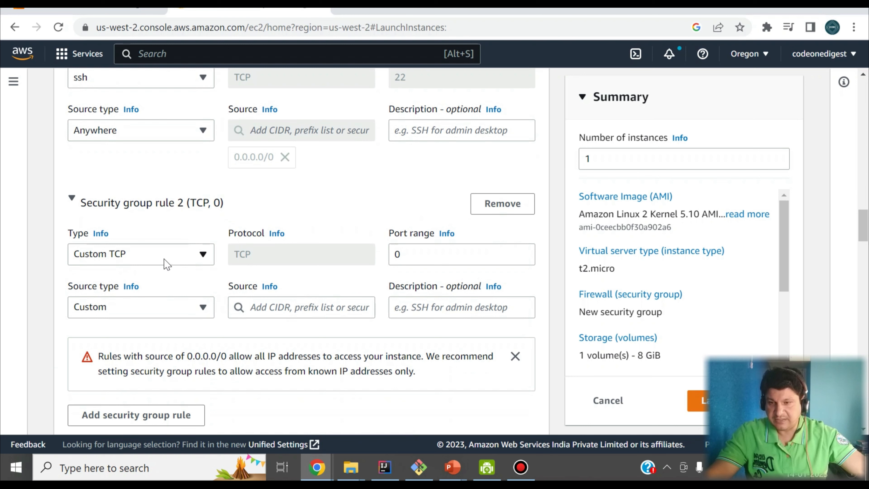
left_click(156, 312)
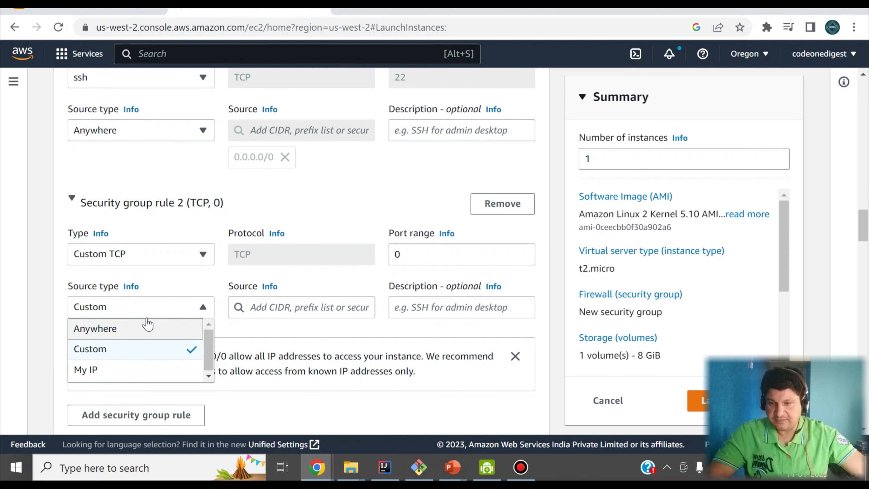
left_click(147, 327)
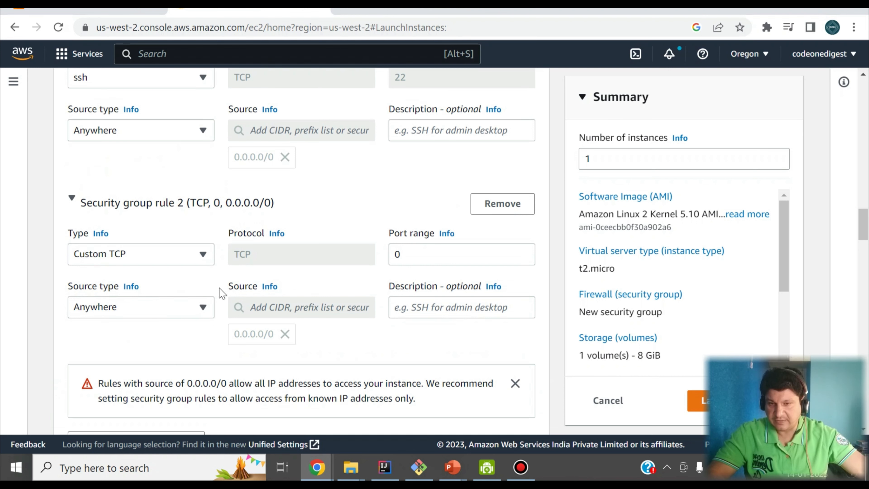
scroll(420, 172, "down", 3)
left_click(421, 172)
type("8080")
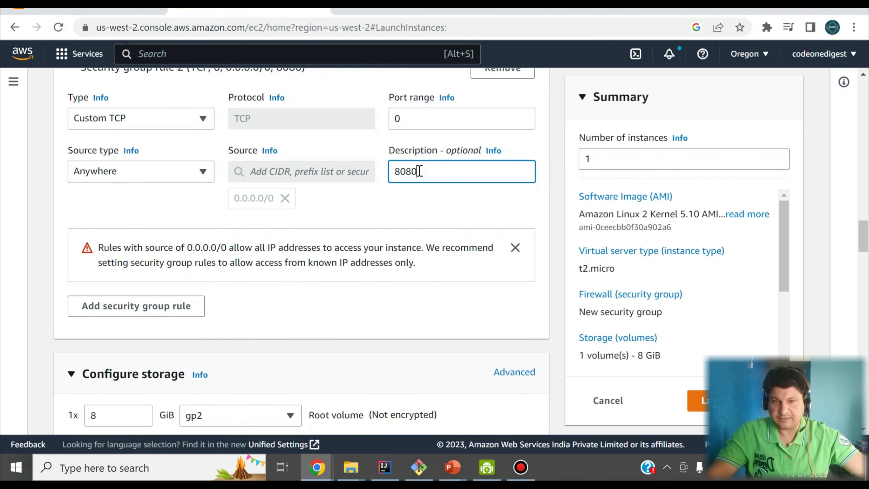
left_click(108, 188)
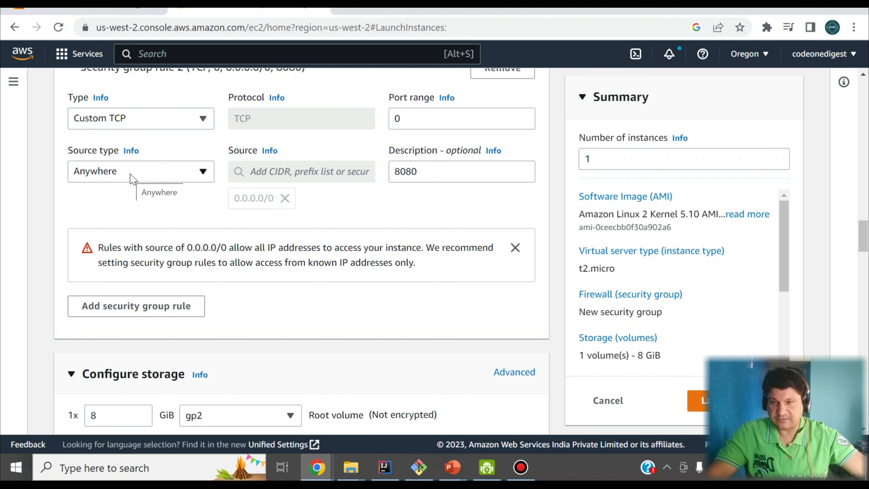
left_click_drag(439, 171, 382, 176)
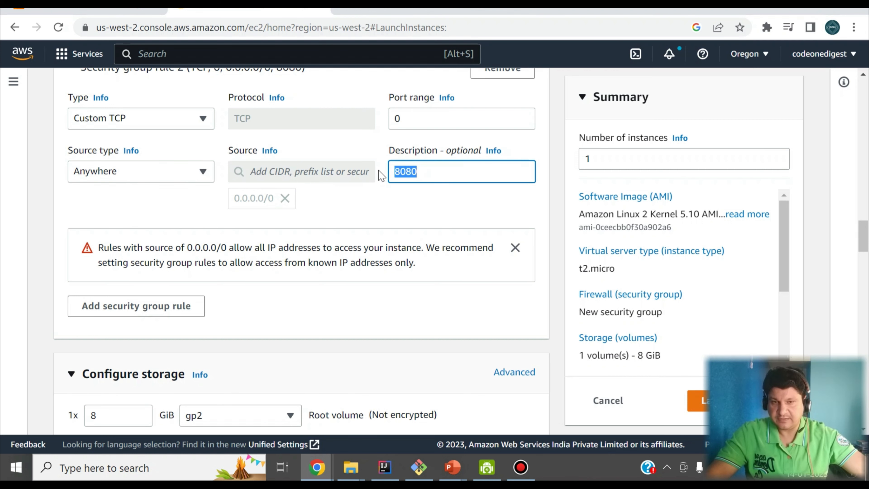
Enter 8080 as rule 2's port range.
scroll(395, 215, "up", 2)
left_click(397, 183)
type("8080")
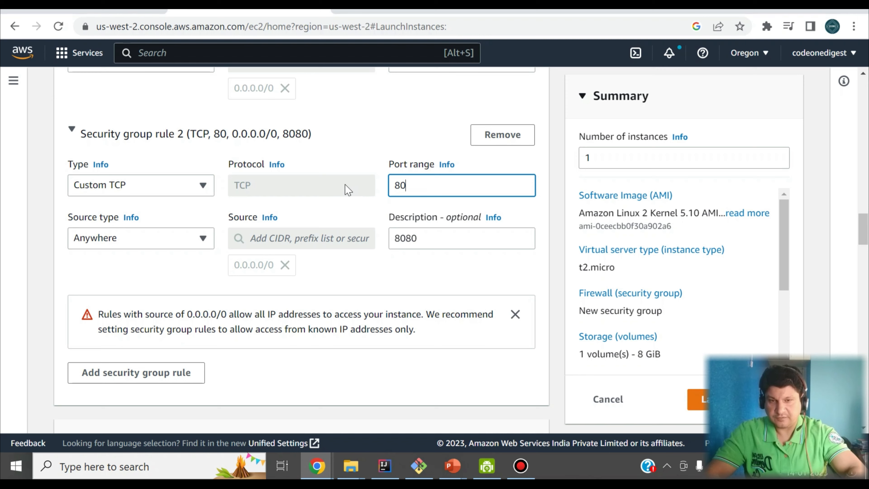
scroll(345, 188, "down", 4)
left_click_drag(414, 194, 111, 194)
scroll(70, 295, "down", 2)
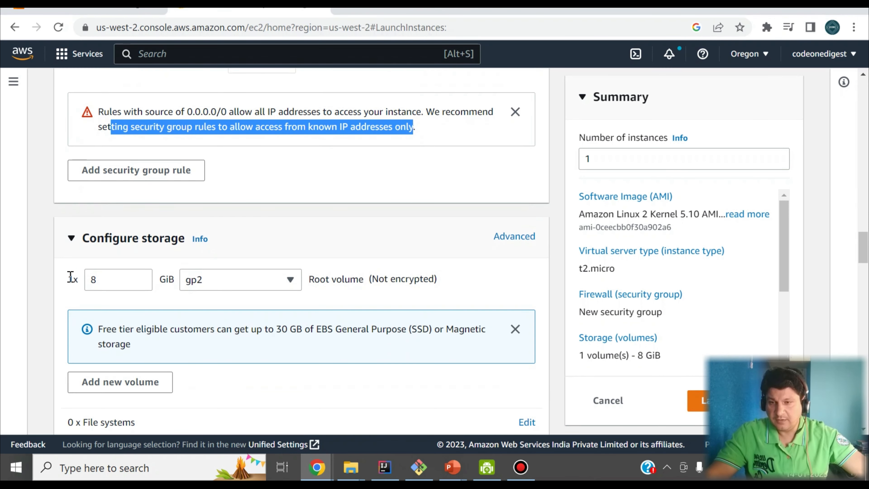
Review Configure storage and Advanced details, then launch the instance from the Summary panel.
scroll(60, 261, "down", 2)
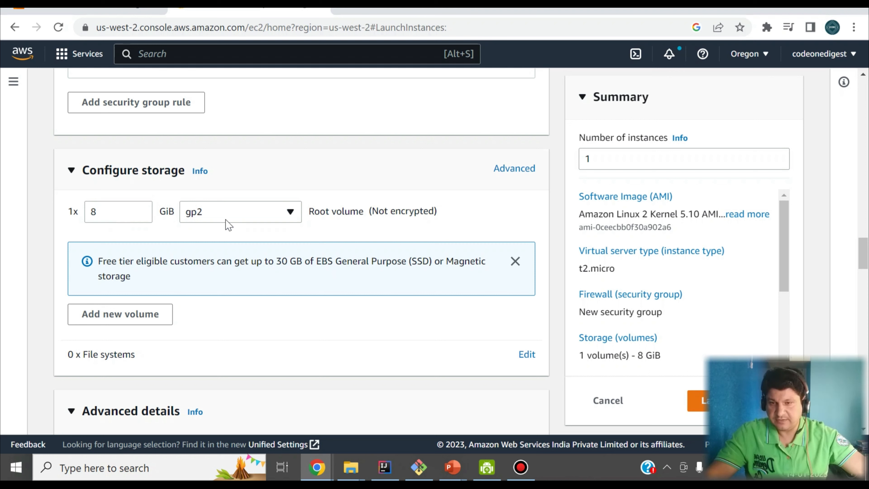
scroll(215, 273, "down", 4)
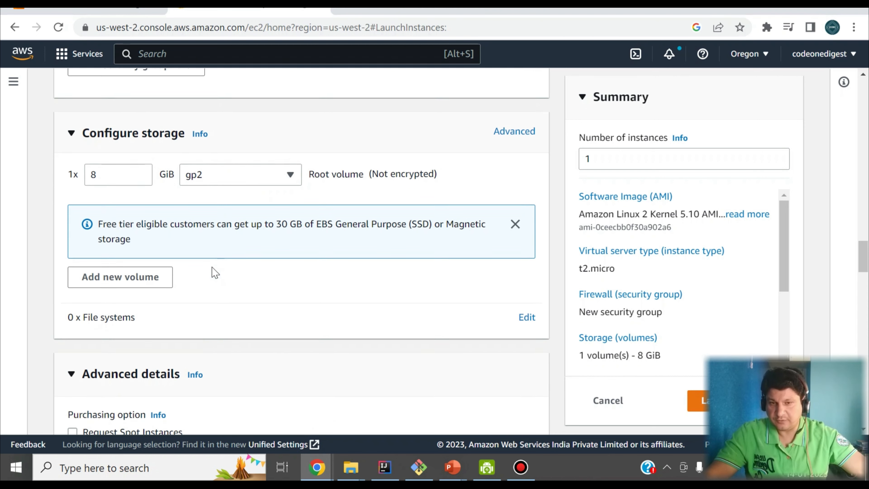
scroll(117, 280, "down", 10)
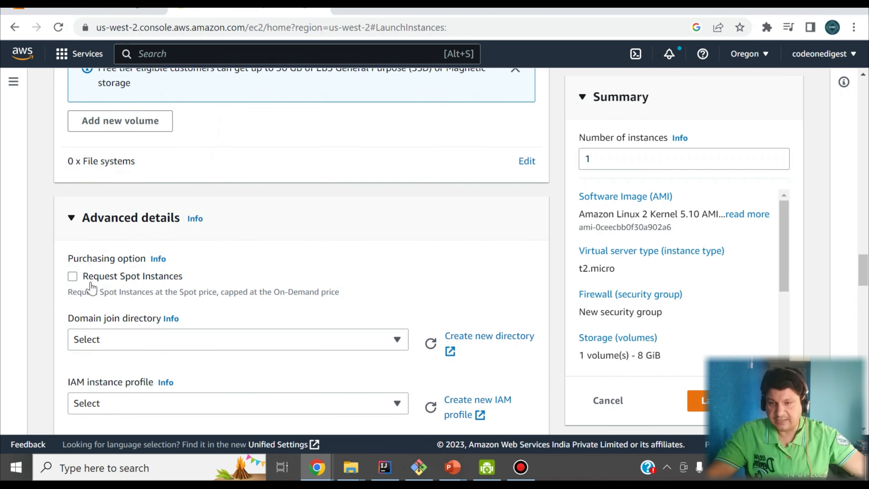
scroll(192, 286, "down", 20)
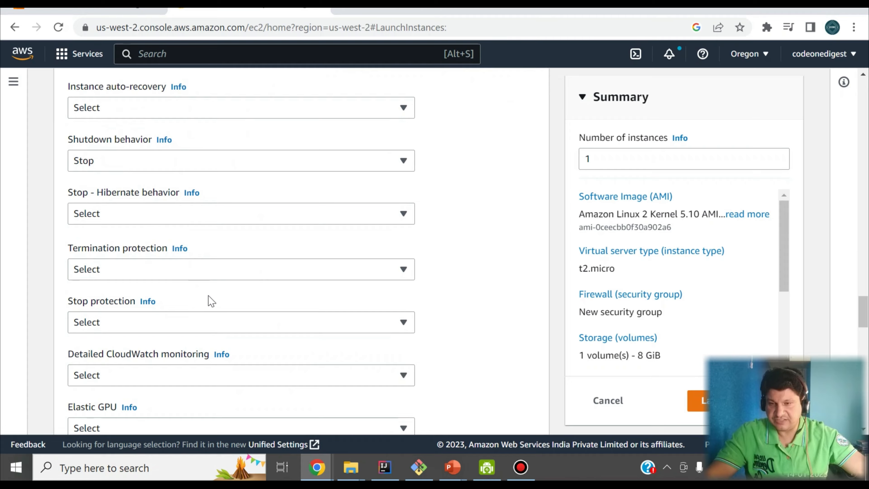
scroll(212, 302, "down", 13)
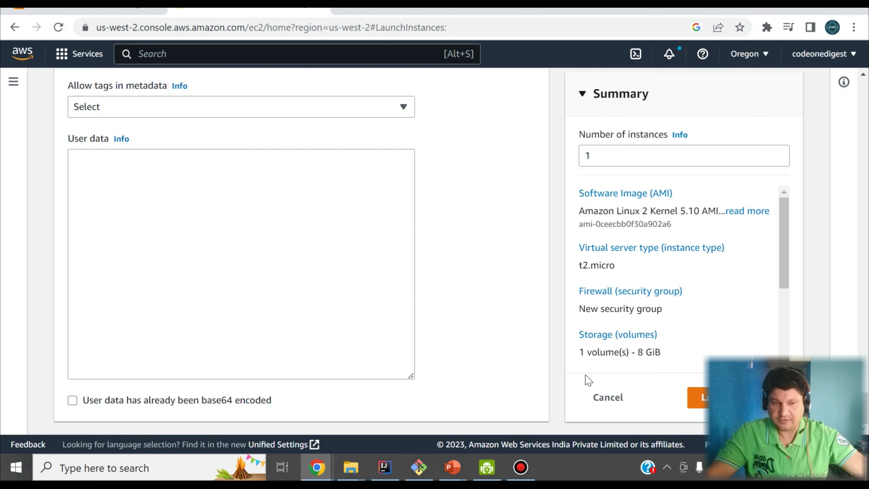
left_click(698, 401)
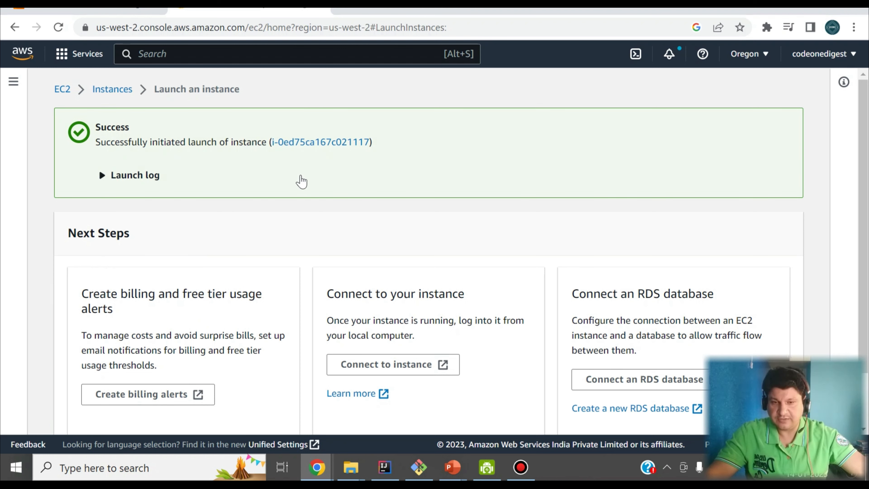
From the launch success page, open Connect to instance for i-0ed75ca167c021117.
scroll(320, 192, "down", 2)
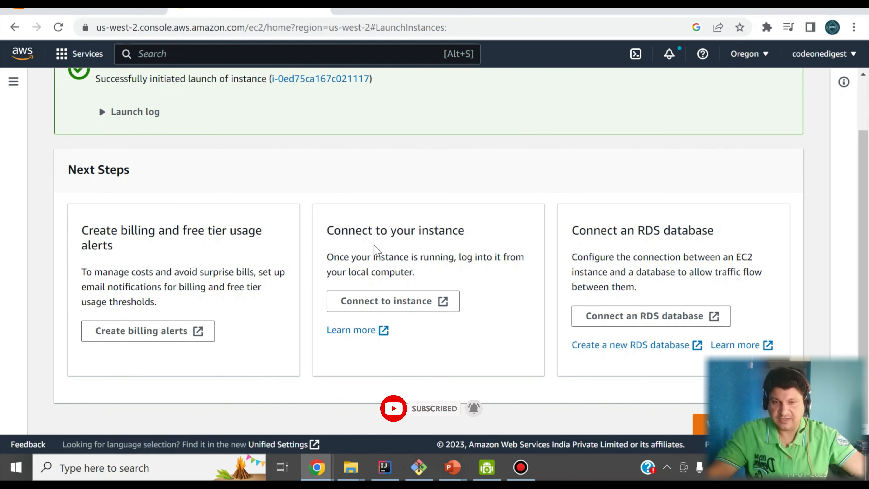
left_click(368, 306)
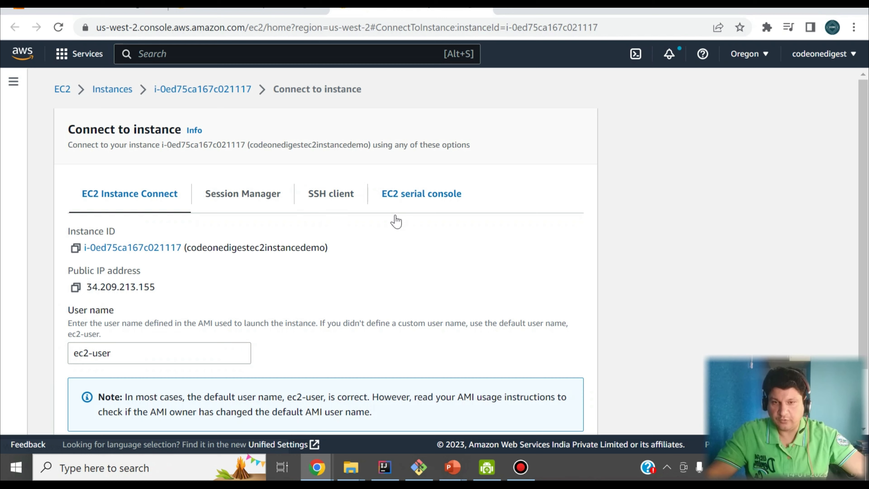
Show the SSH client instructions with the instance's public DNS.
scroll(266, 234, "down", 2)
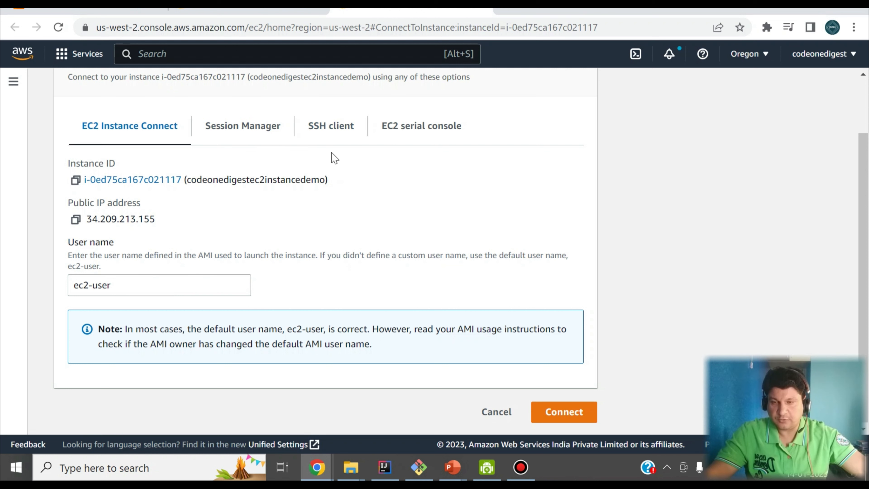
left_click(329, 128)
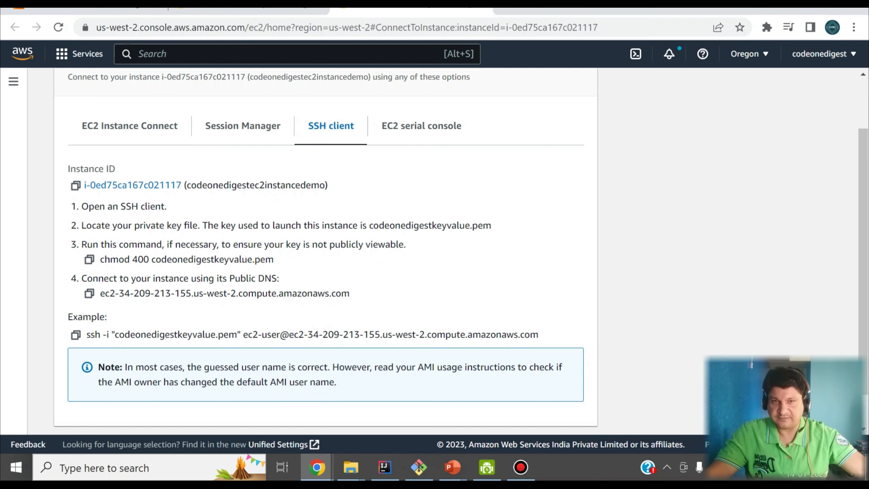
scroll(471, 65, "down", 1)
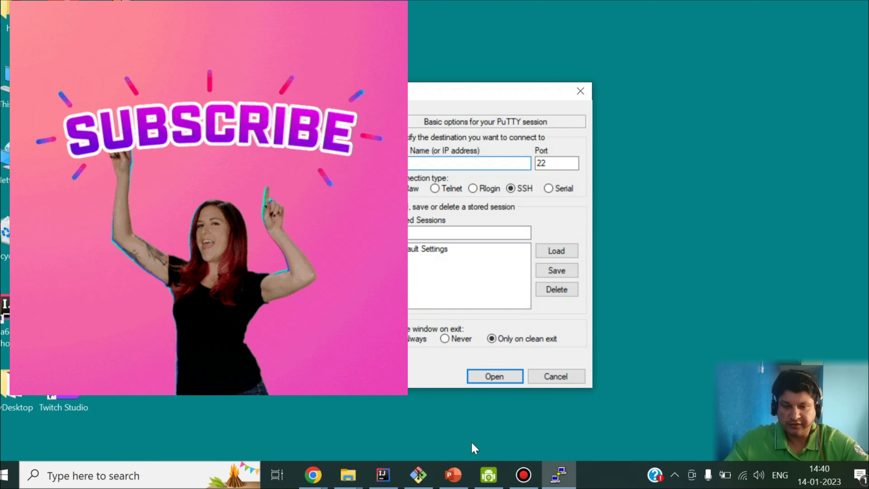
Copy the instance's public DNS into PuTTY's Host Name field.
mouse_move(312, 472)
left_click(267, 419)
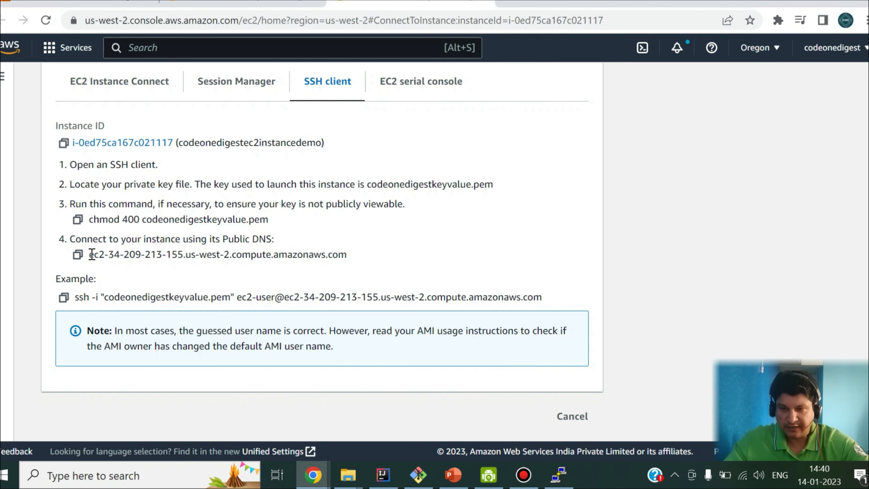
left_click_drag(92, 255, 351, 259)
key("ctrl+c")
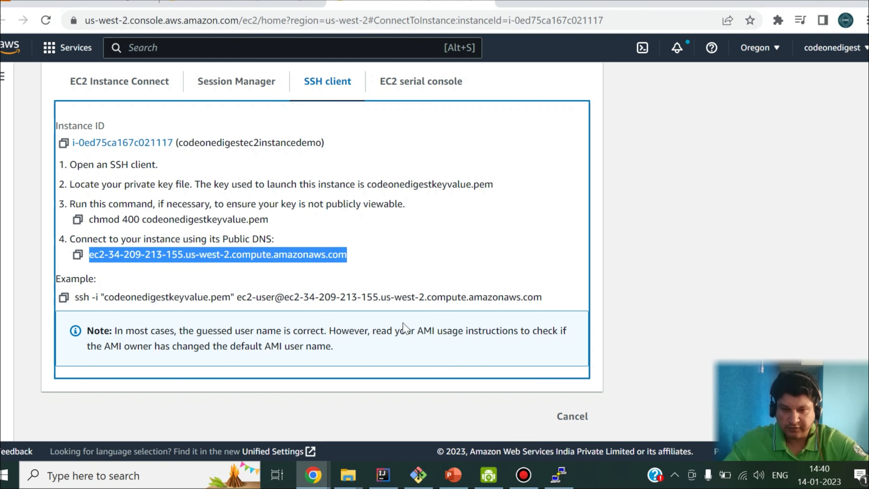
left_click(558, 474)
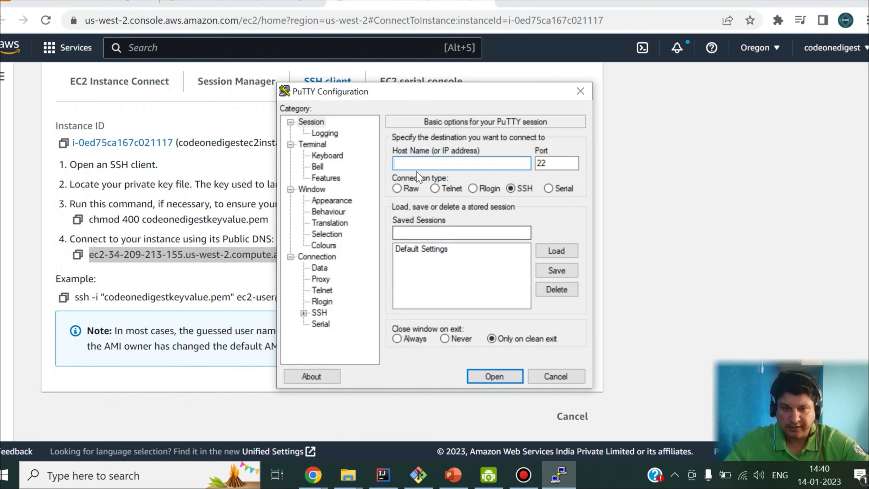
key("ctrl+v")
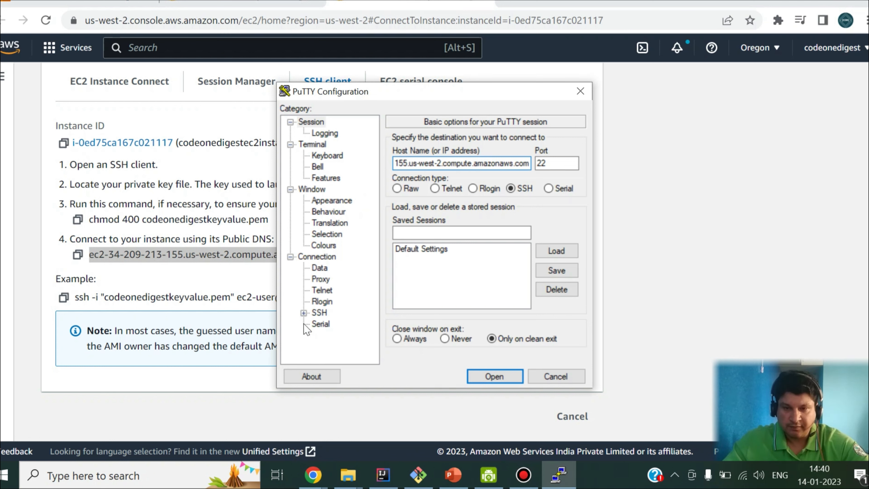
Set the private key to codeonedigestkeyvalue.ppk under SSH Auth and open the session.
left_click(316, 257)
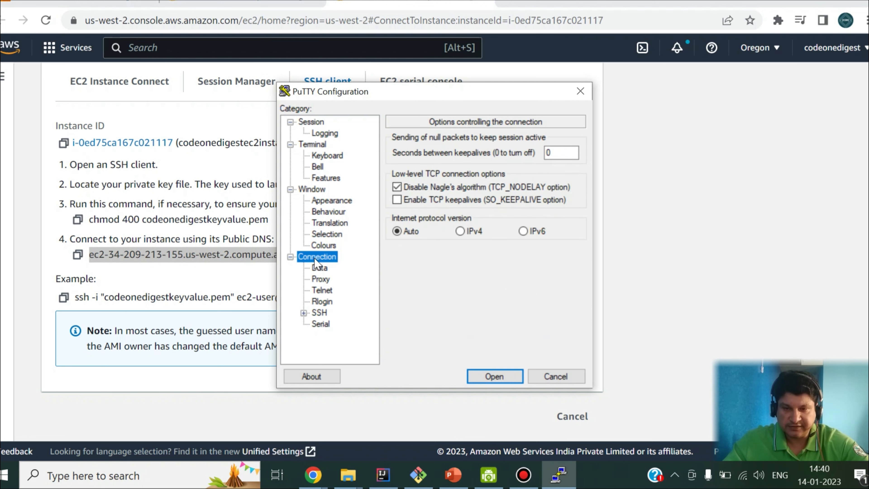
left_click(303, 313)
left_click(332, 313)
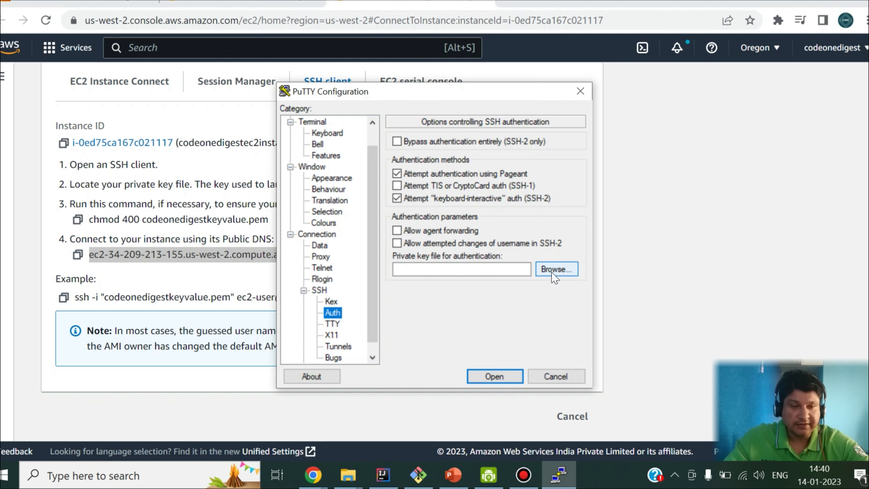
left_click(555, 270)
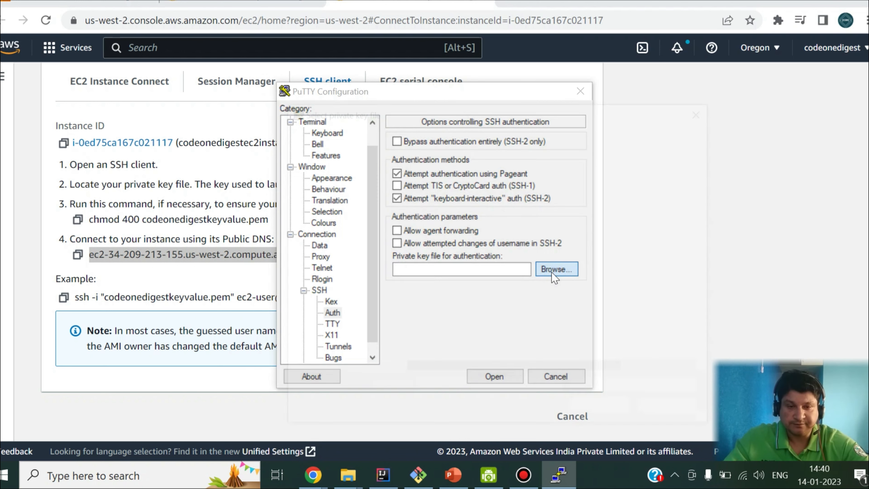
left_click(466, 206)
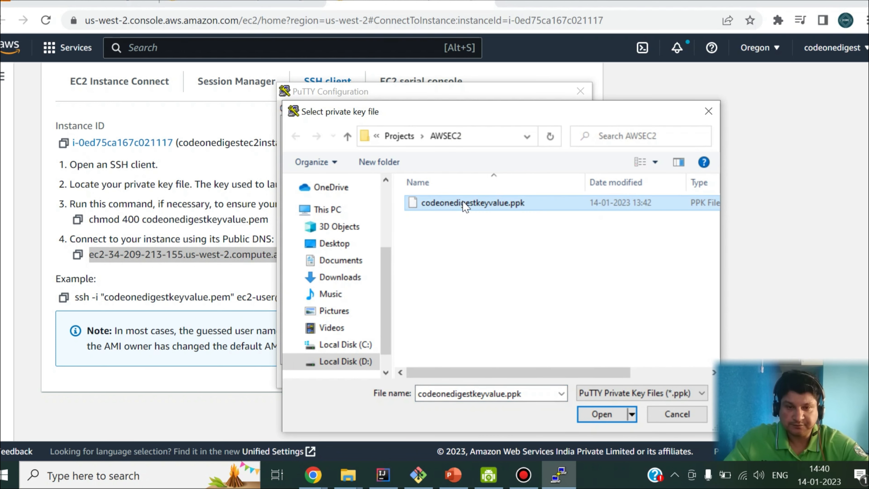
left_click(601, 414)
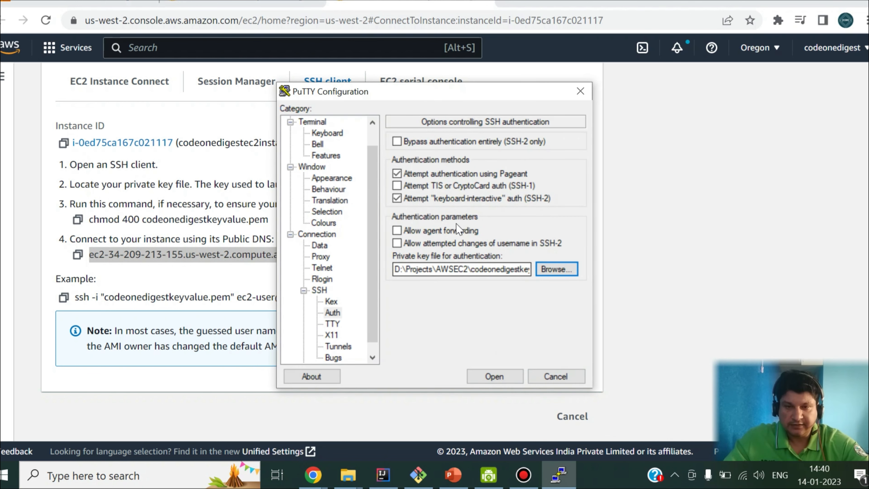
left_click(494, 376)
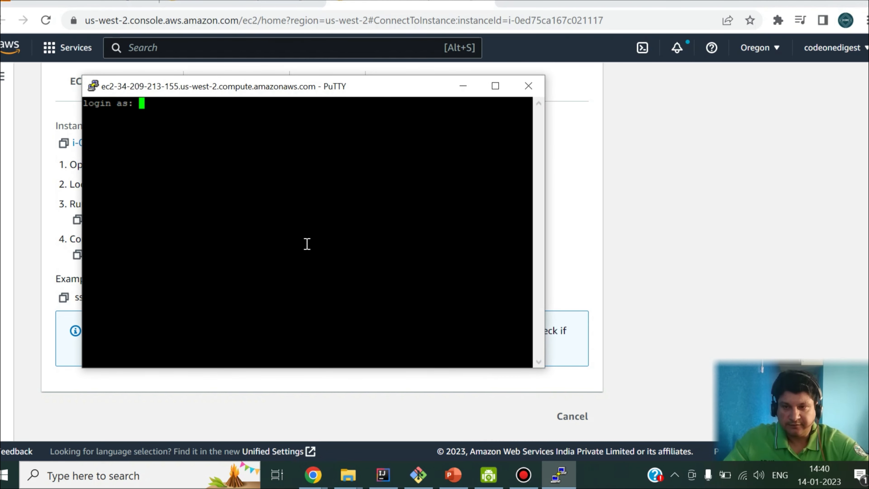
Log in as ec2-user, copied from the SSH example, then move the terminal top-left and enlarge it.
left_click(640, 297)
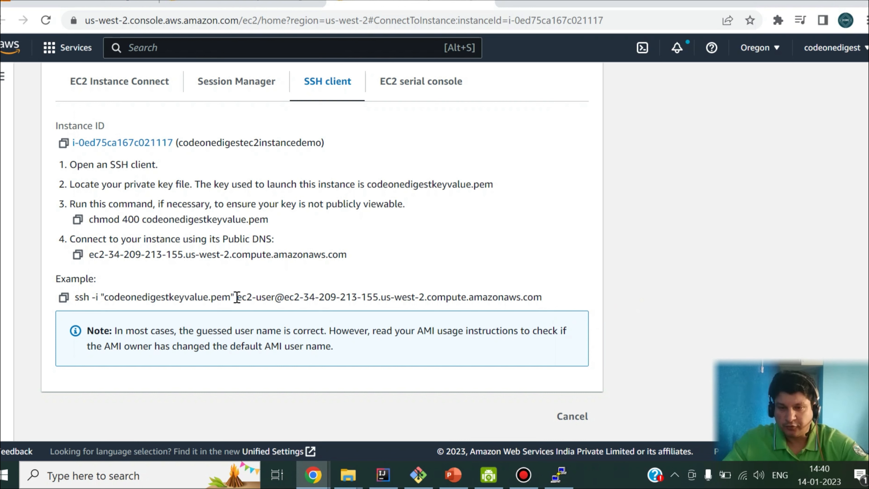
left_click_drag(237, 297, 273, 297)
key("ctrl+c")
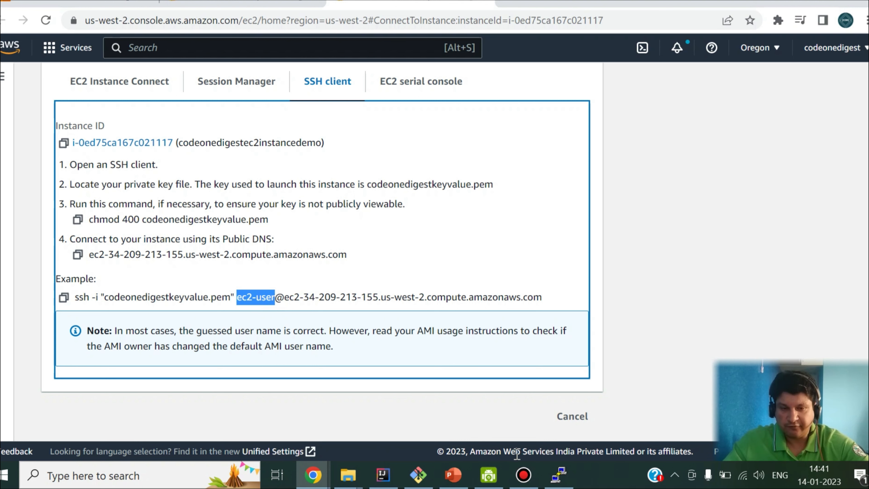
left_click(559, 475)
right_click(289, 218)
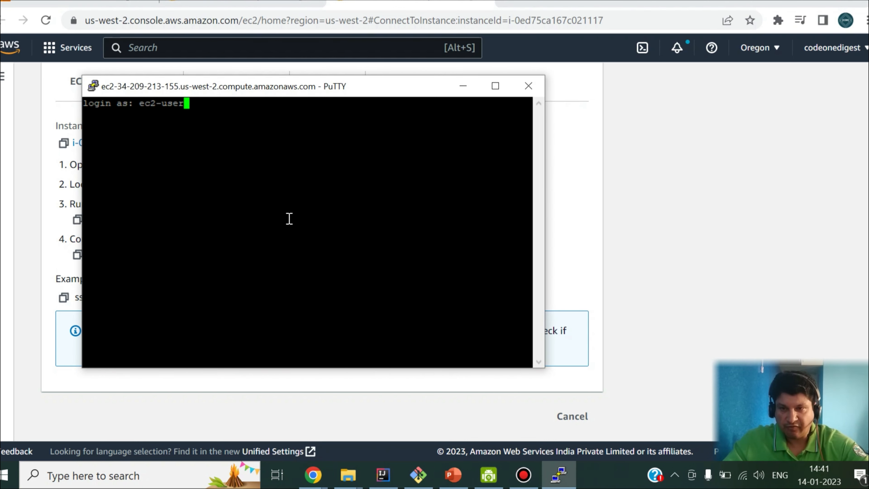
key("Return")
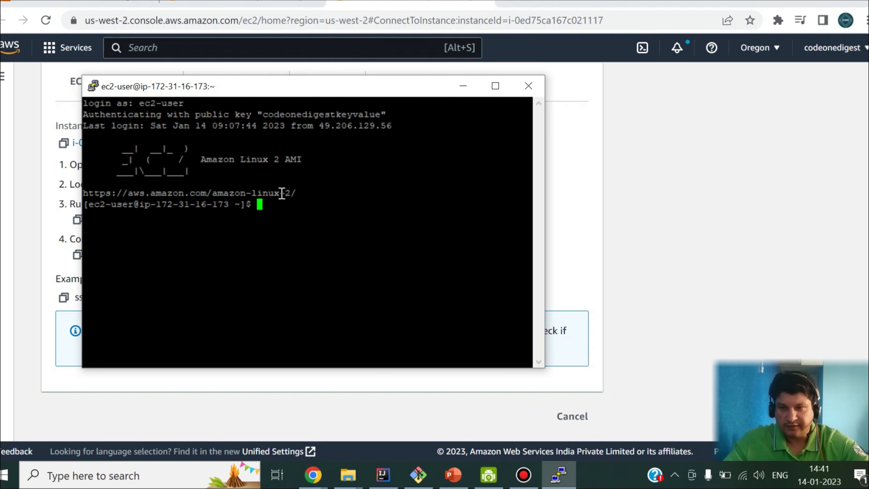
left_click_drag(217, 92, 126, 52)
left_click_drag(455, 327, 814, 391)
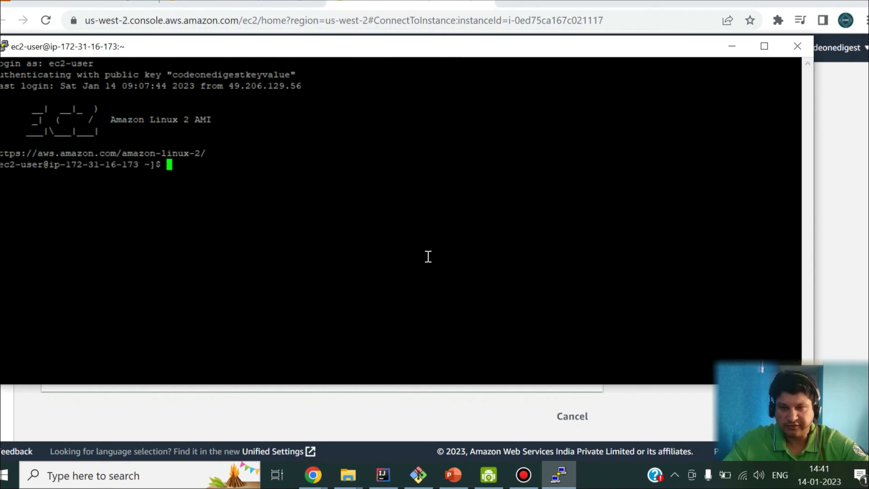
Inspect the home directory with ls, pwd and ls -rtl.
type("ls")
key("Return")
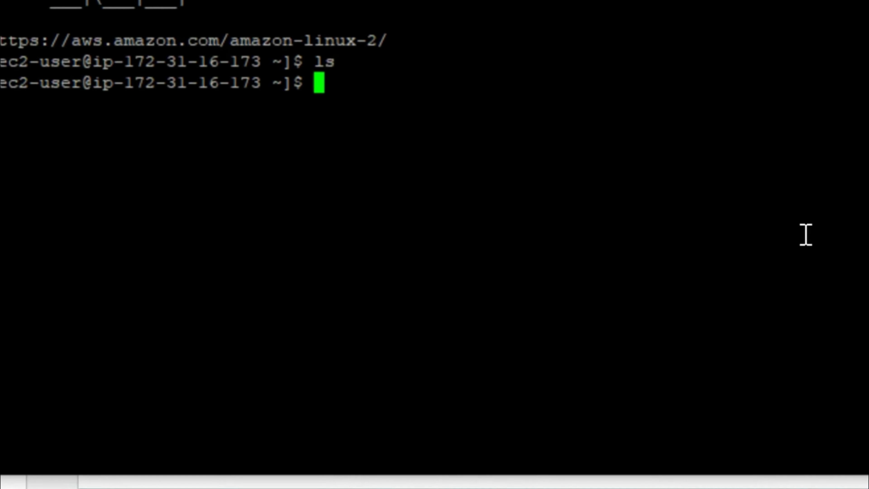
type("pwd")
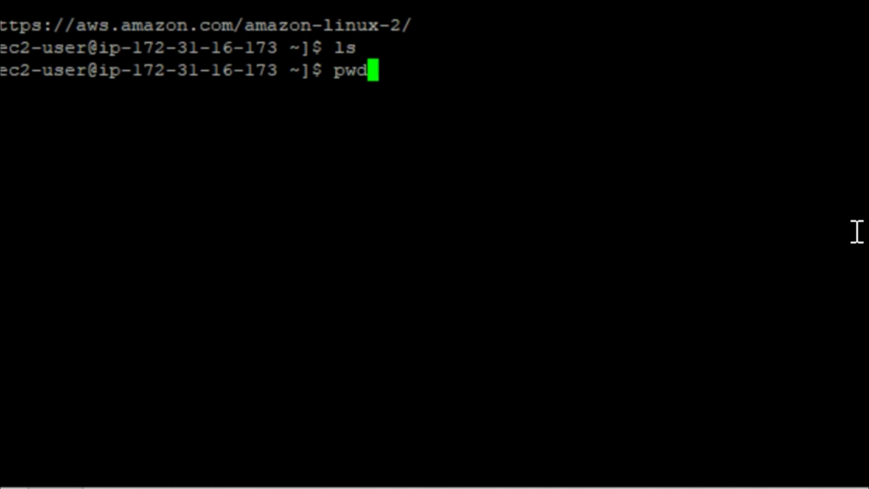
key("Return")
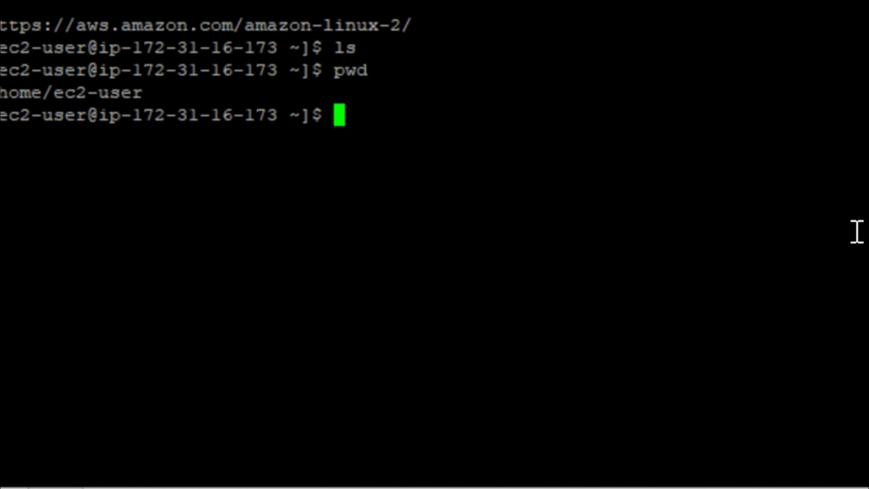
key("Return")
key("Return")
key("Return")
type("ls -rtl")
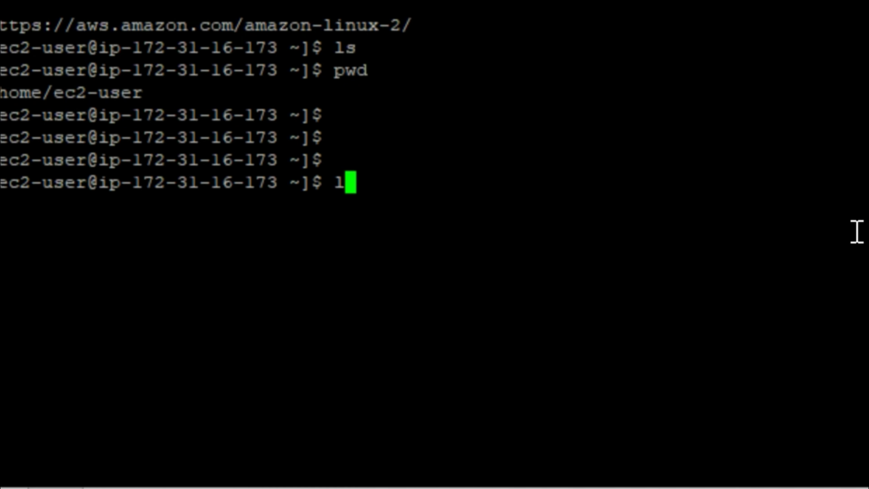
key("Return")
key("Return")
key("Return")
key("Return")
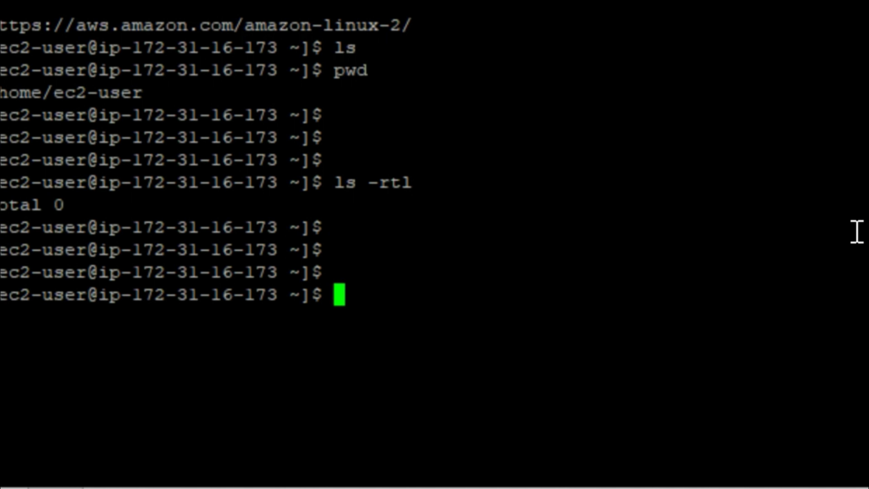
Switch to root with sudo su - root and list the filesystem root with ls -rtl.
type("sud")
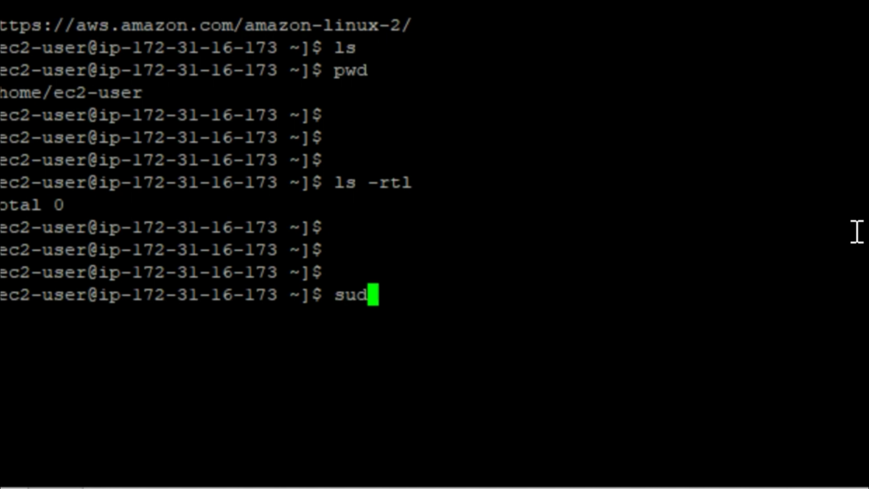
type("o su - root")
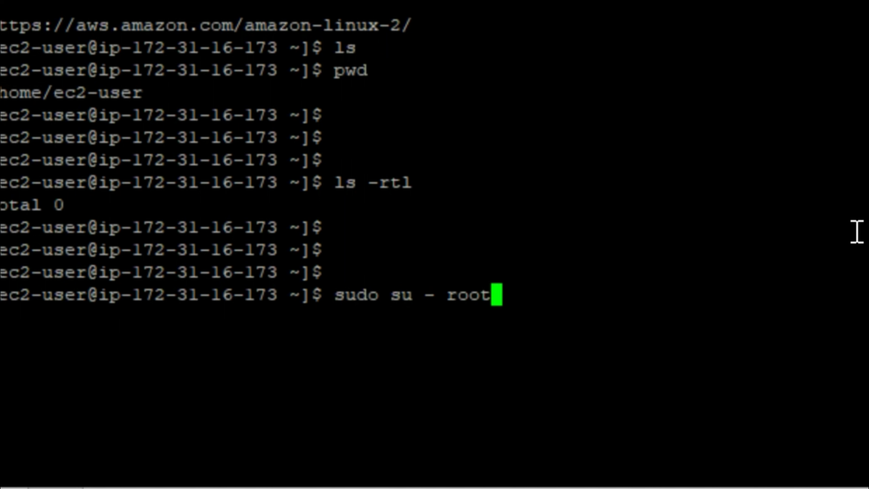
key("Return")
key("Return")
key("Return")
key("Return")
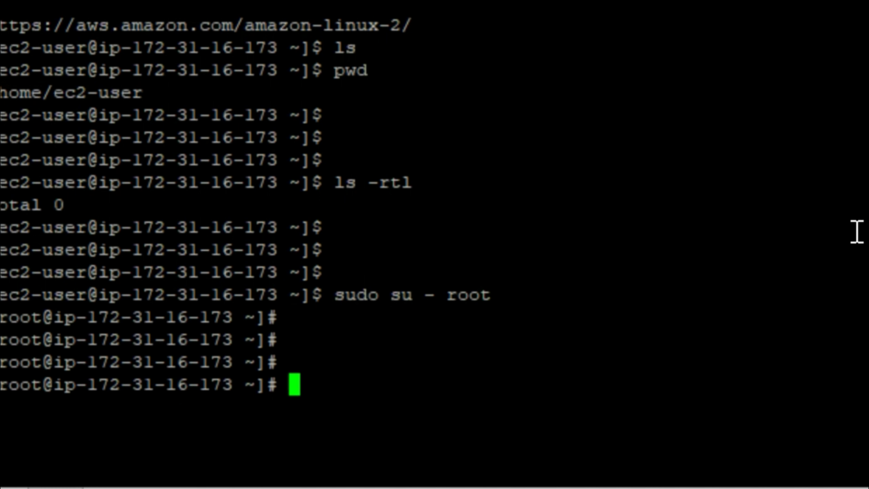
type("cd")
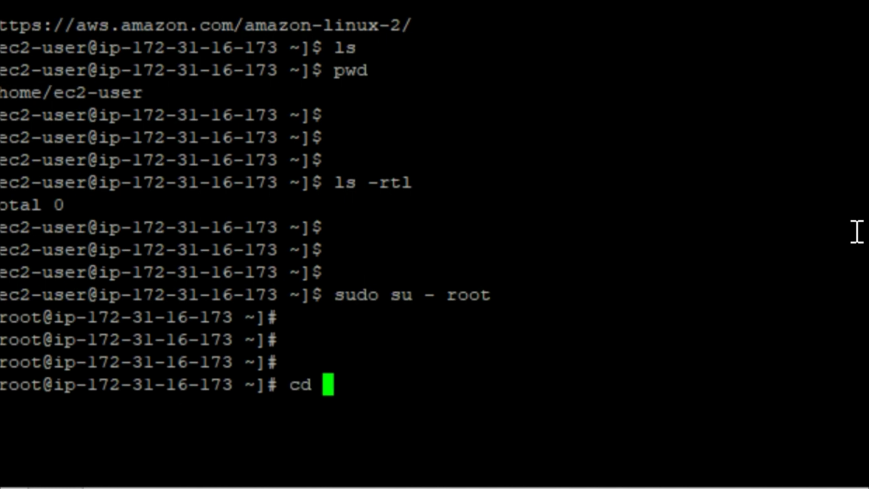
key("BackSpace")
key("BackSpace")
key("BackSpace")
type("cd /")
key("Return")
type("ls -rtl")
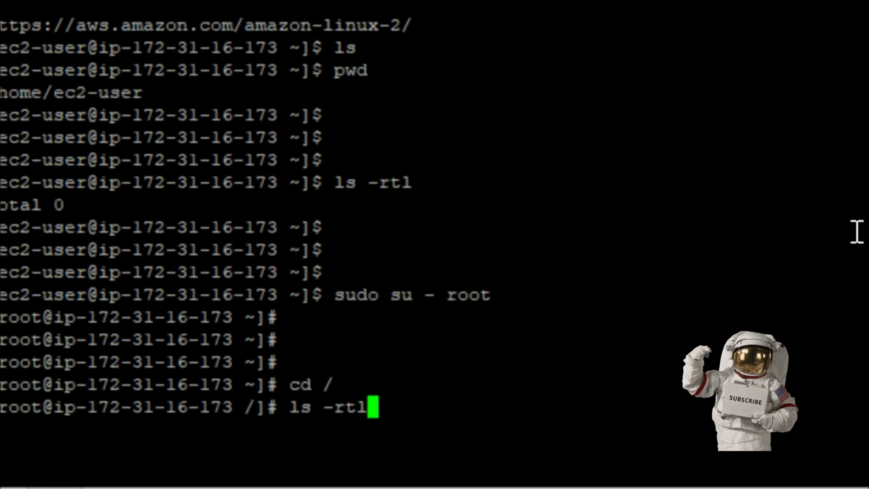
key("Return")
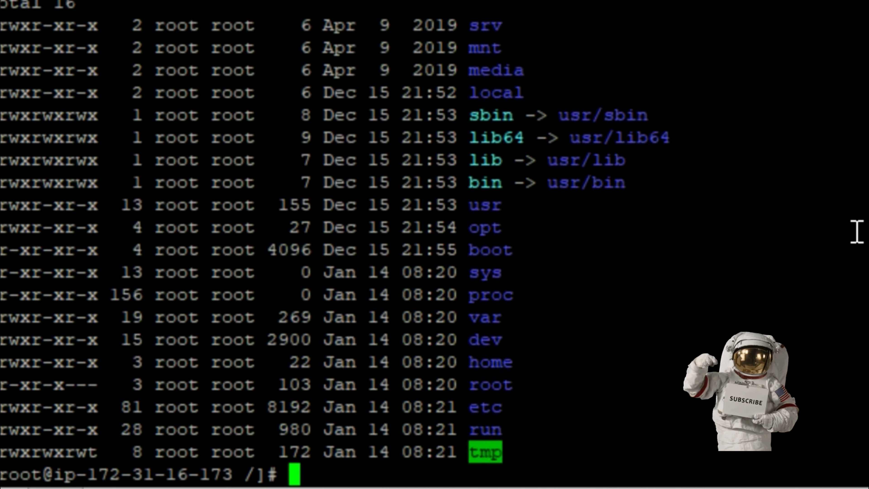
key("Return")
key("Return")
key("Return")
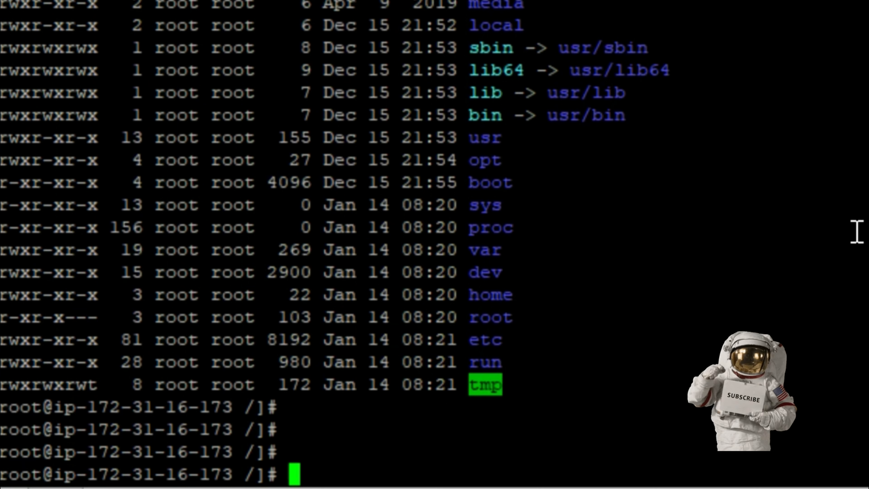
Create the appl directory, cd into it, and confirm it is empty.
type("mkdir ap")
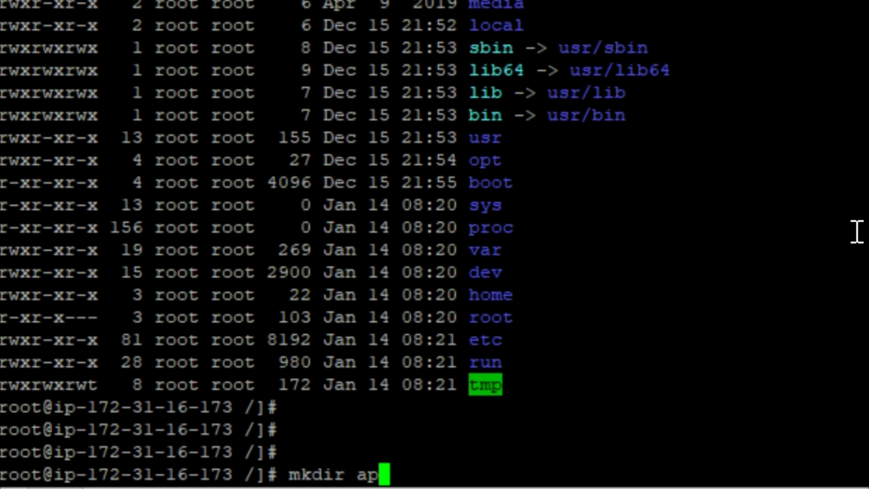
type("pl")
key("Return")
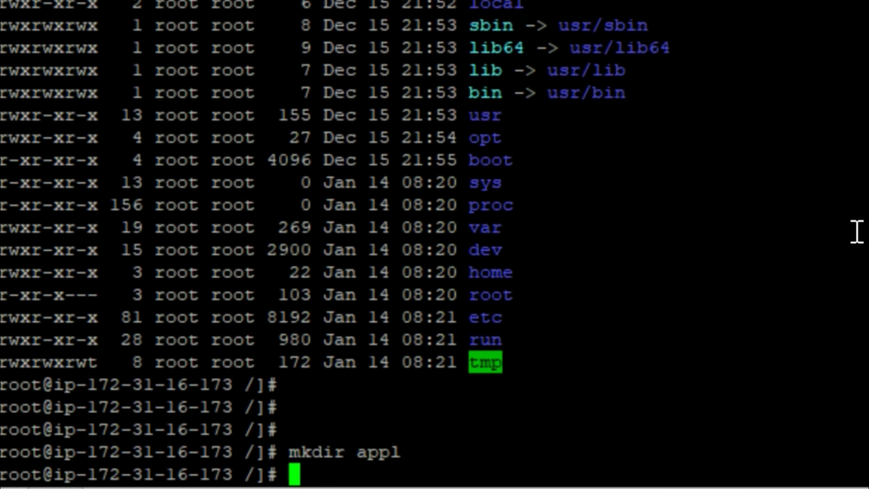
type("cd appl/")
key("Return")
type("ls -rtl")
key("Return")
key("Return")
key("Return")
key("Return")
key("Return")
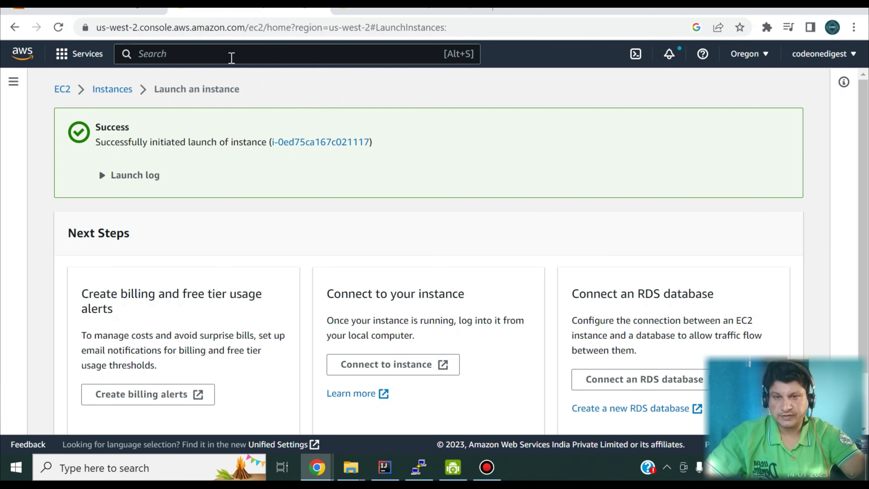
Search for S3, open the S3 service, and start Create bucket.
type("S")
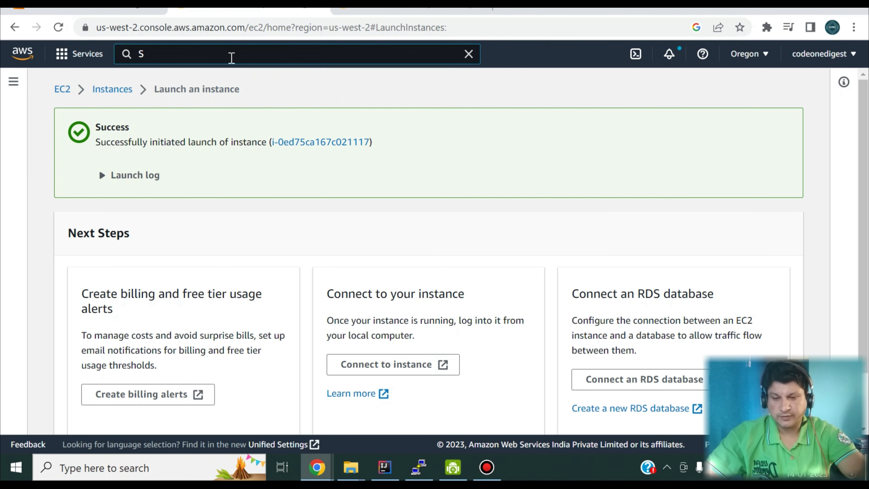
type("3")
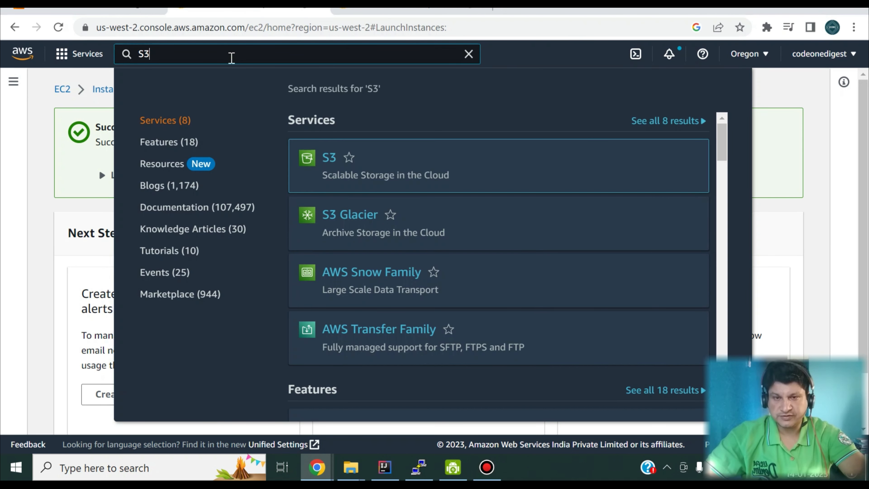
mouse_move(341, 159)
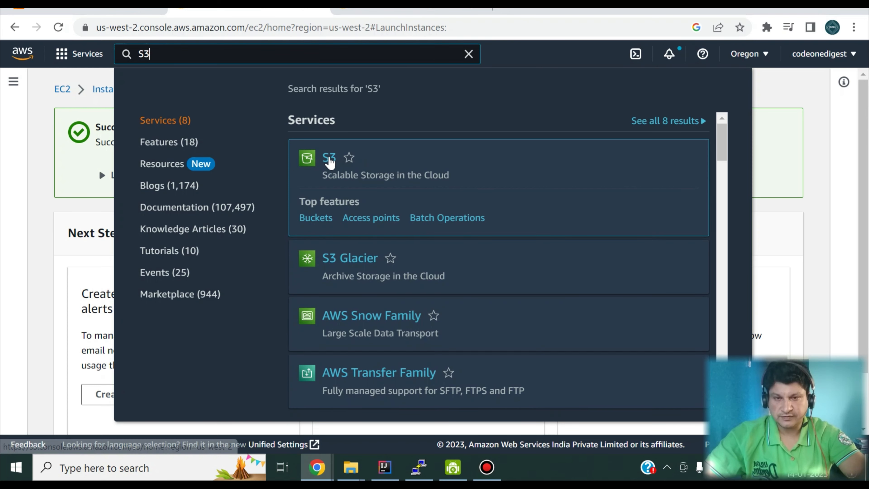
left_click(329, 158)
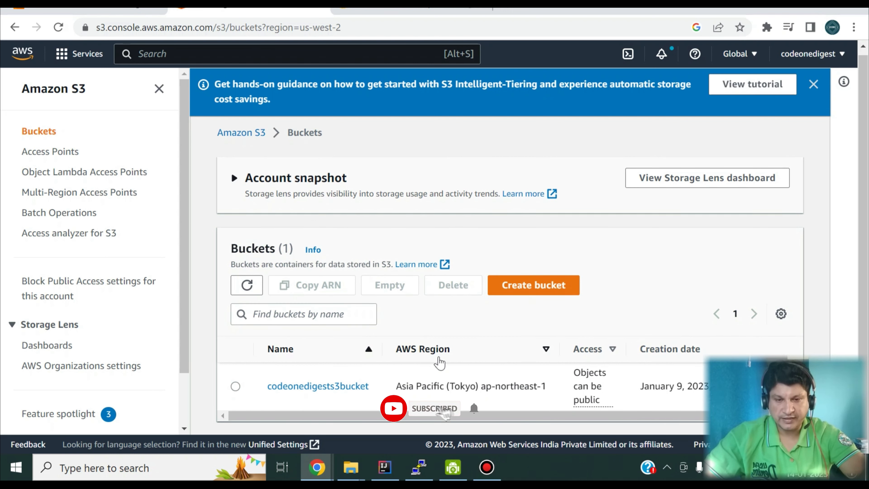
left_click(514, 287)
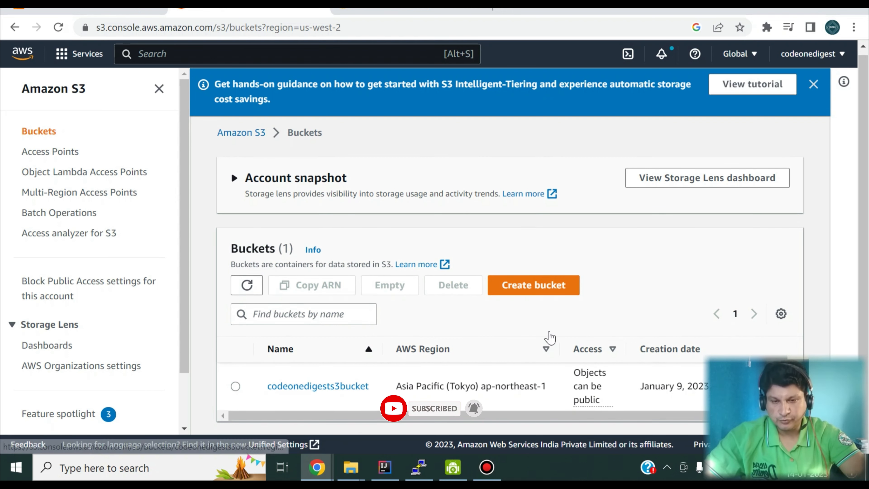
left_click(516, 291)
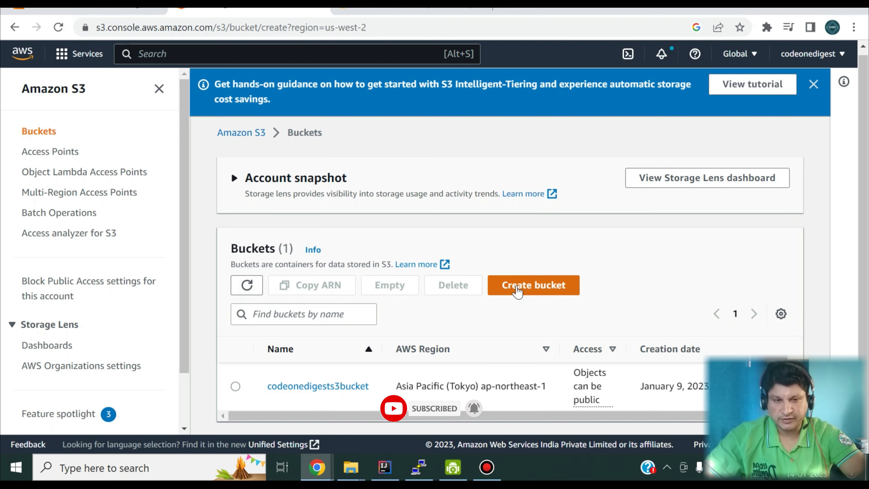
Name the bucket 'mybucketd' and keep ACLs disabled.
left_click(267, 256)
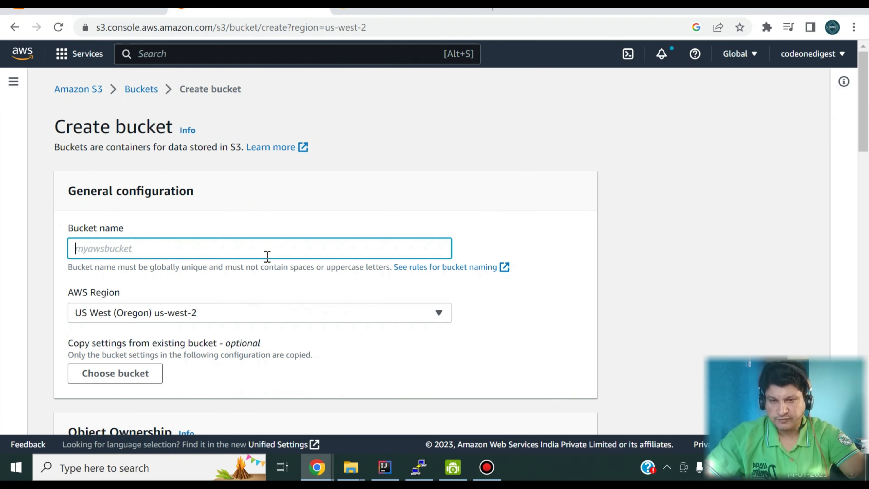
type("mybucketdemo")
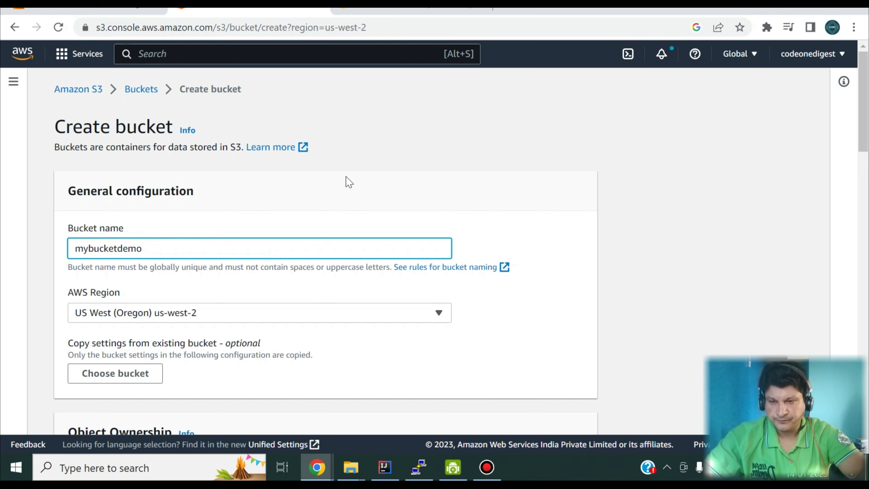
scroll(348, 181, "down", 3)
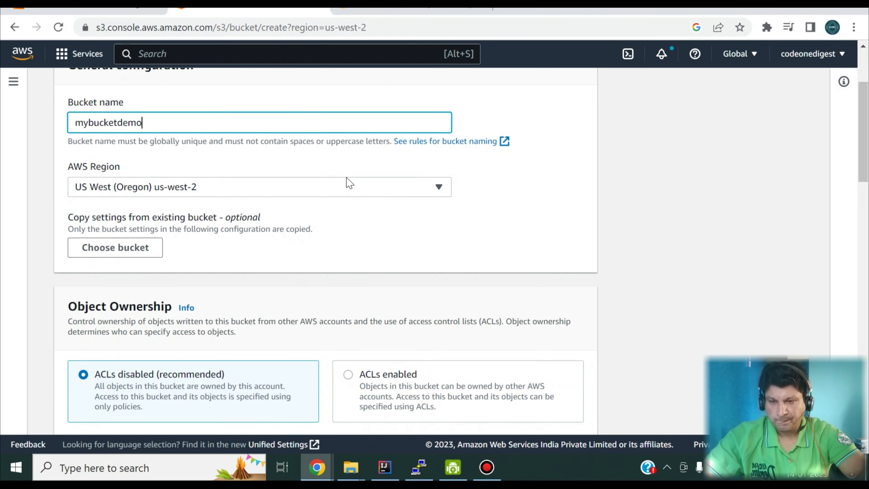
scroll(270, 213, "down", 1)
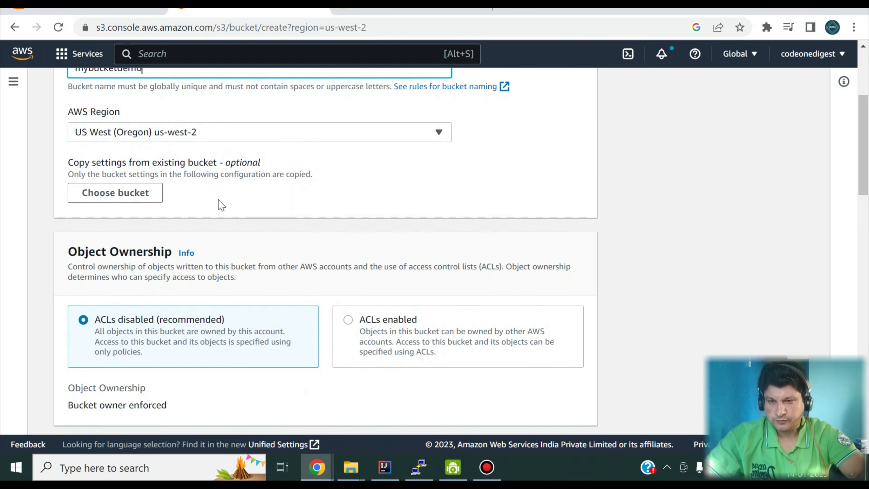
scroll(219, 203, "down", 3)
left_click(110, 172)
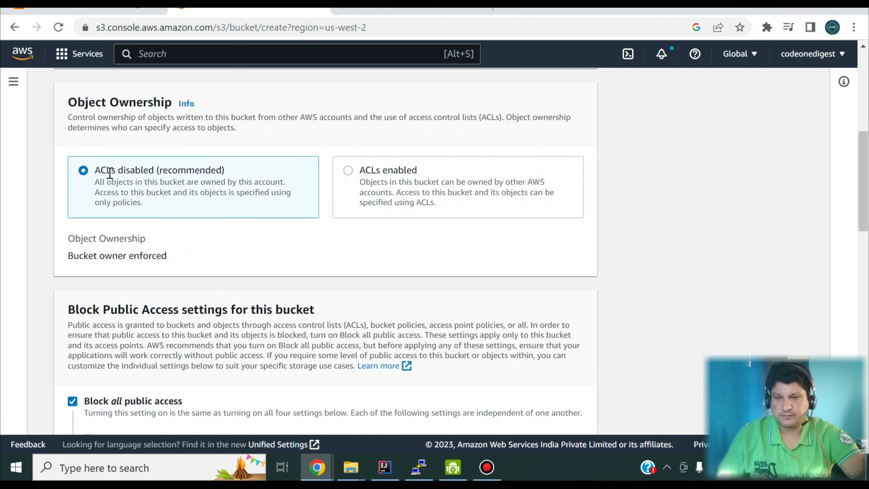
scroll(140, 223, "down", 3)
scroll(141, 220, "down", 2)
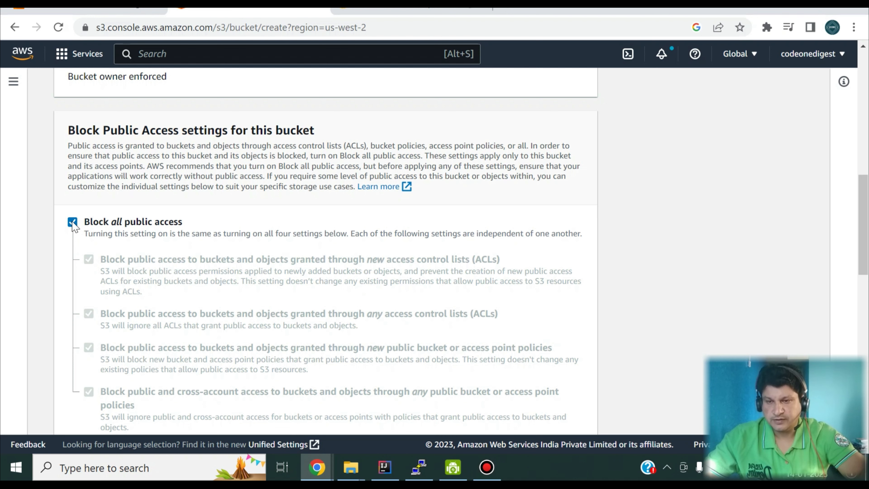
Turn off Block all public access and acknowledge the bucket may become public.
left_click(73, 222)
scroll(175, 244, "down", 3)
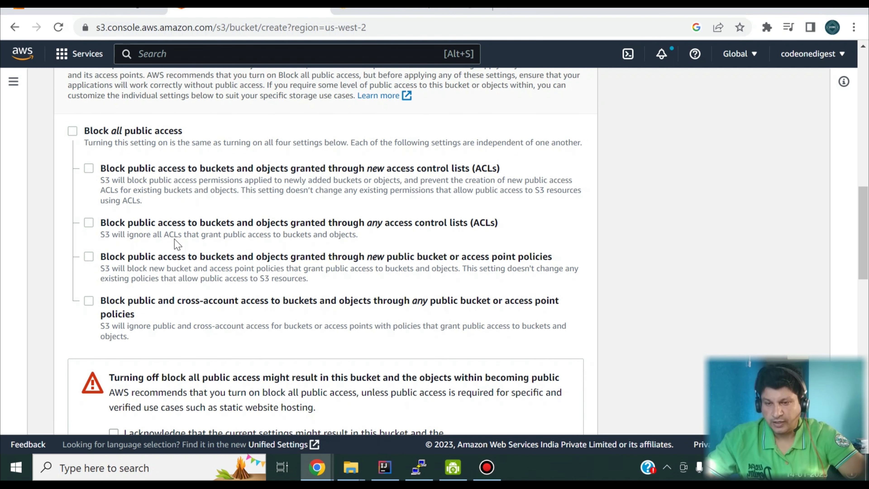
scroll(177, 244, "down", 4)
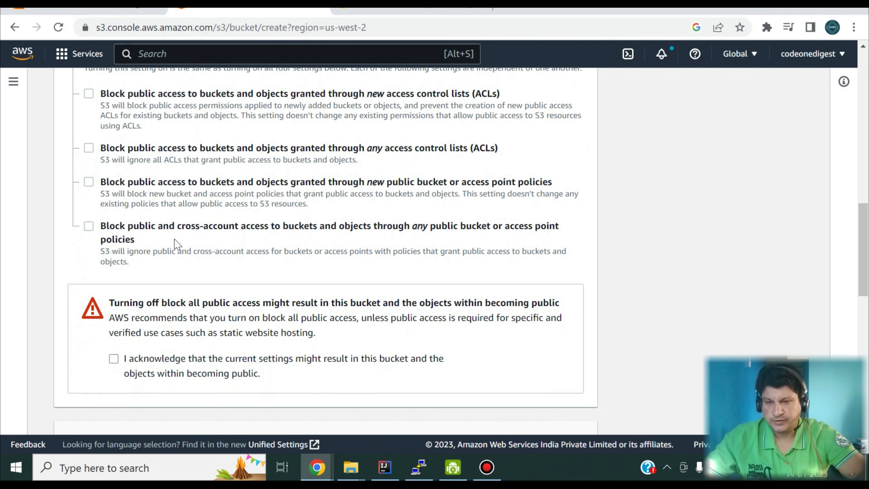
left_click(112, 357)
scroll(120, 153, "up", 1)
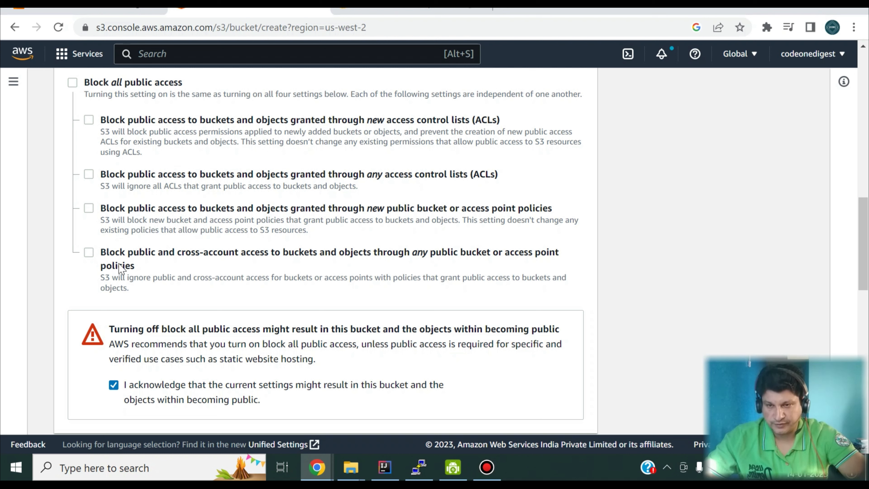
Review versioning and encryption defaults, then expand Advanced settings to show Object Lock.
scroll(232, 241, "down", 6)
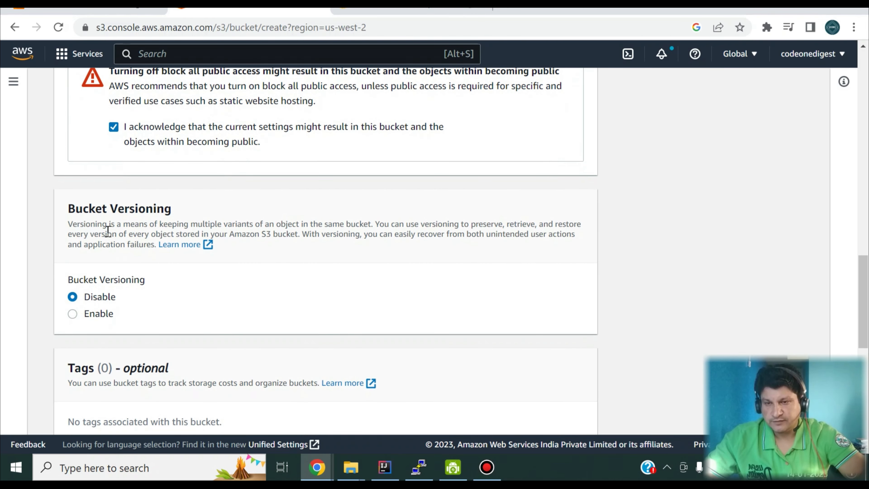
scroll(133, 239, "down", 2)
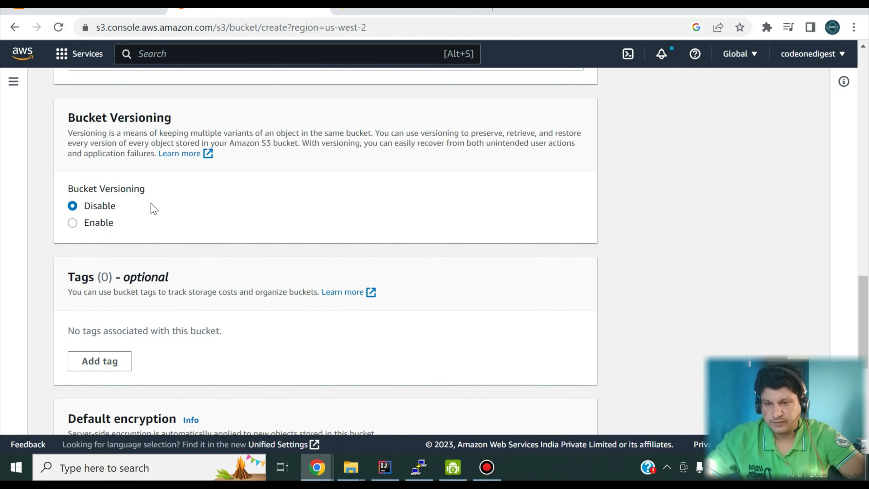
scroll(137, 217, "down", 2)
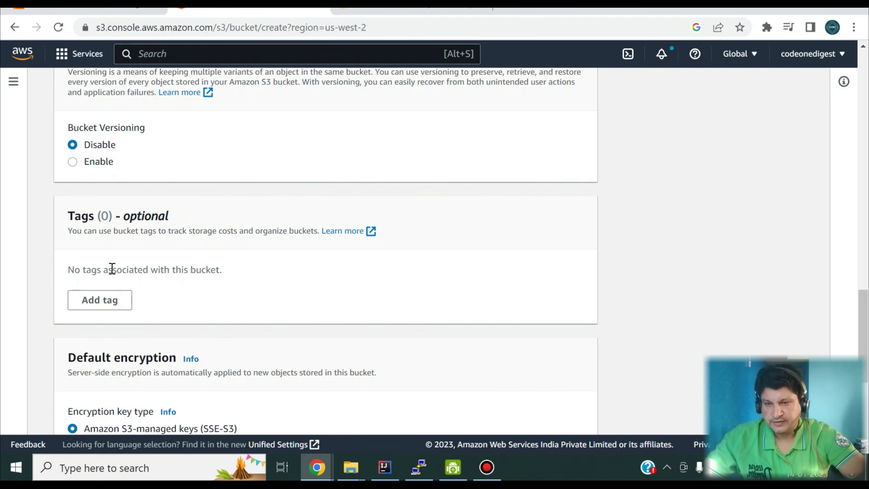
scroll(156, 272, "down", 5)
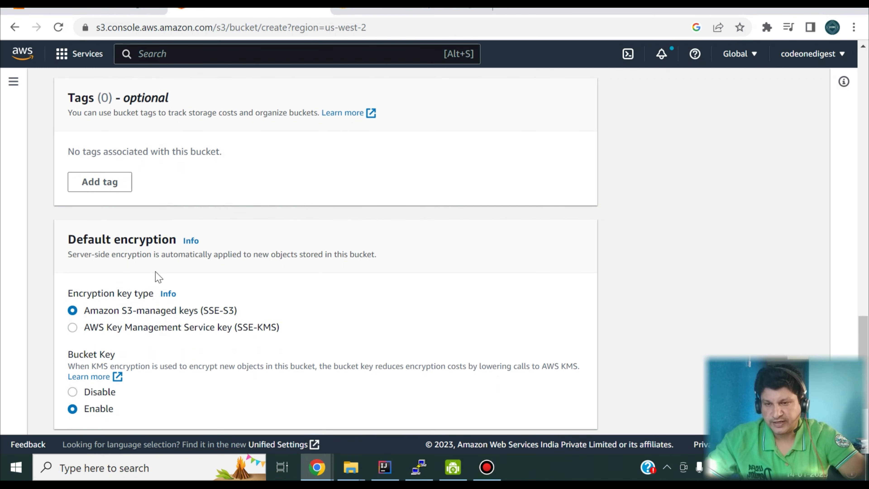
scroll(155, 274, "down", 1)
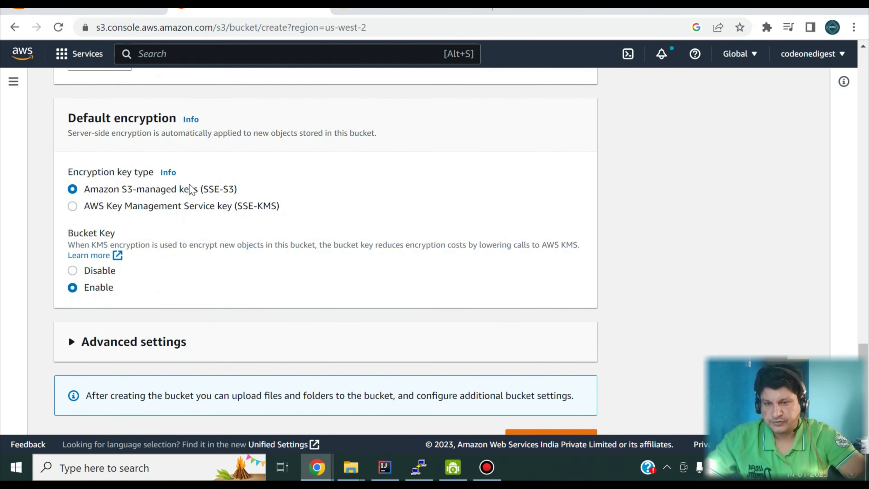
scroll(189, 201, "down", 1)
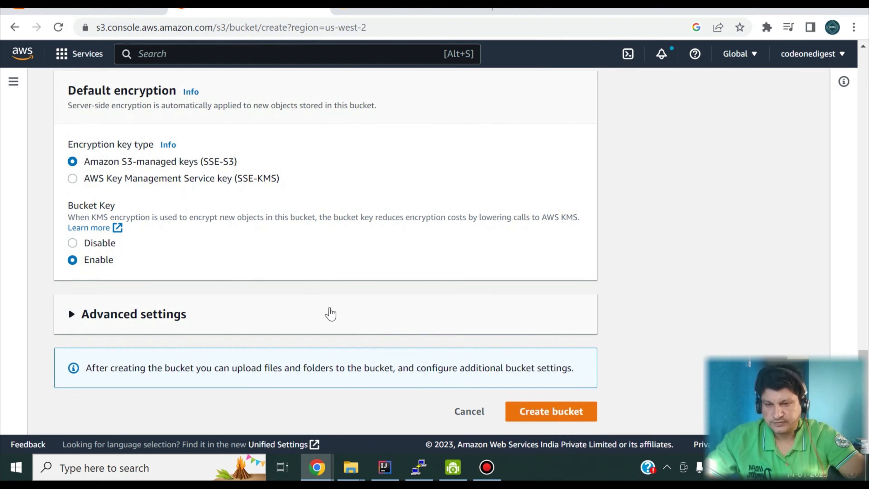
left_click(316, 320)
scroll(317, 320, "down", 4)
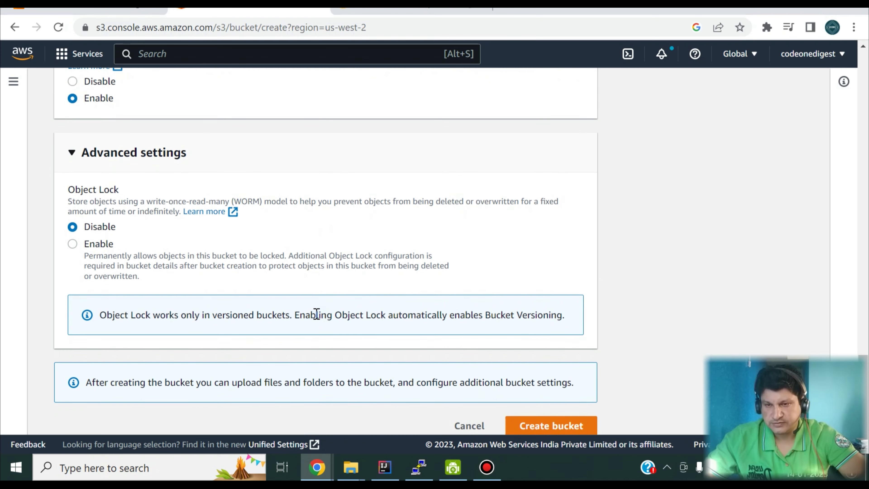
scroll(316, 314, "down", 1)
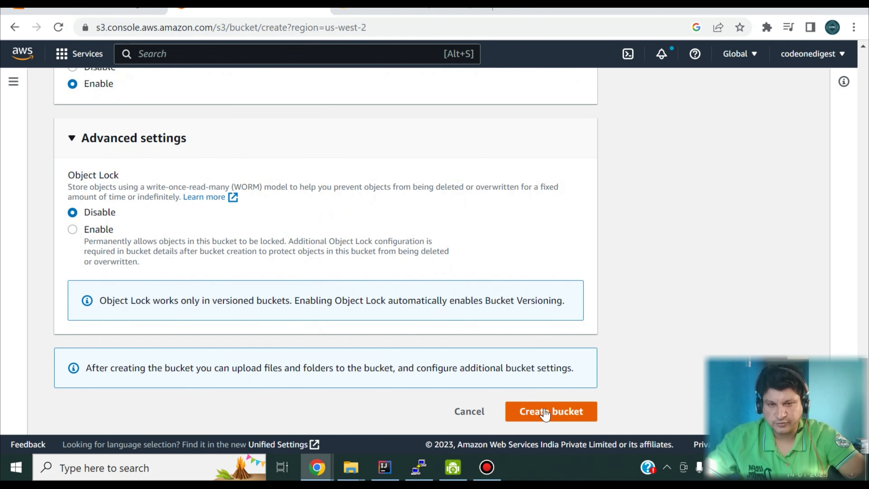
Cancel the new bucket form and open the existing codeonedigests3bucket, which has 0 objects.
left_click(467, 416)
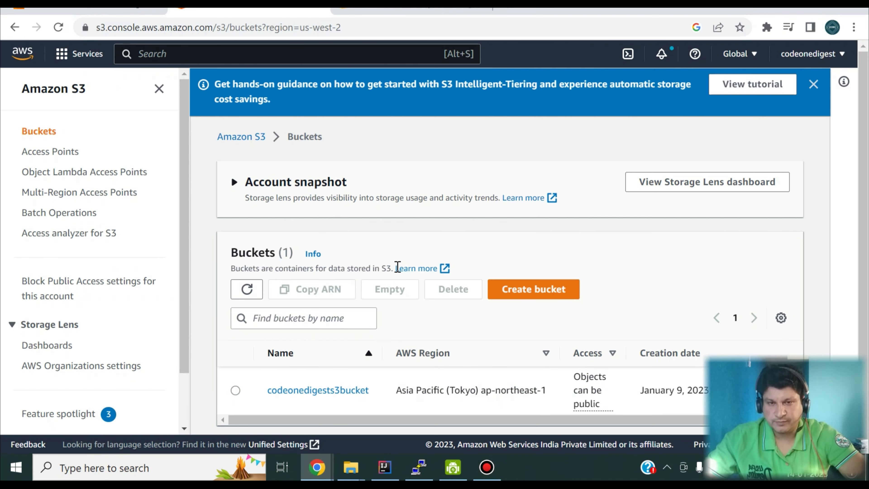
left_click(336, 390)
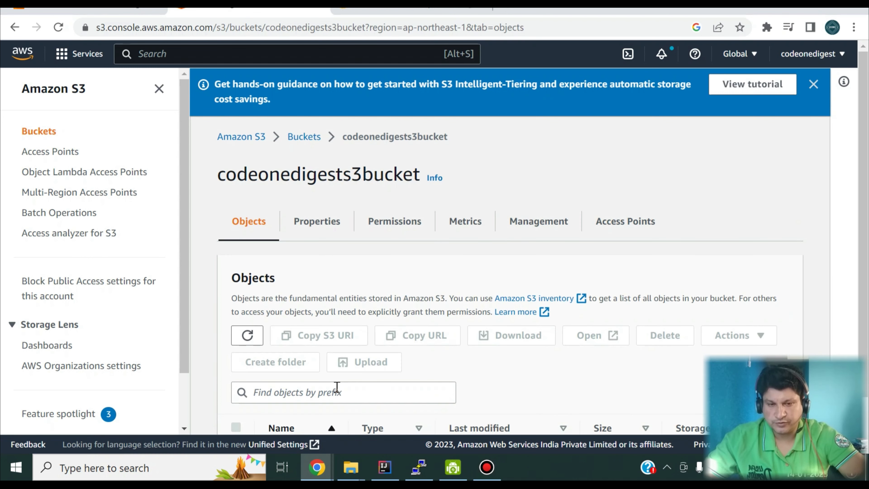
scroll(338, 391, "down", 1)
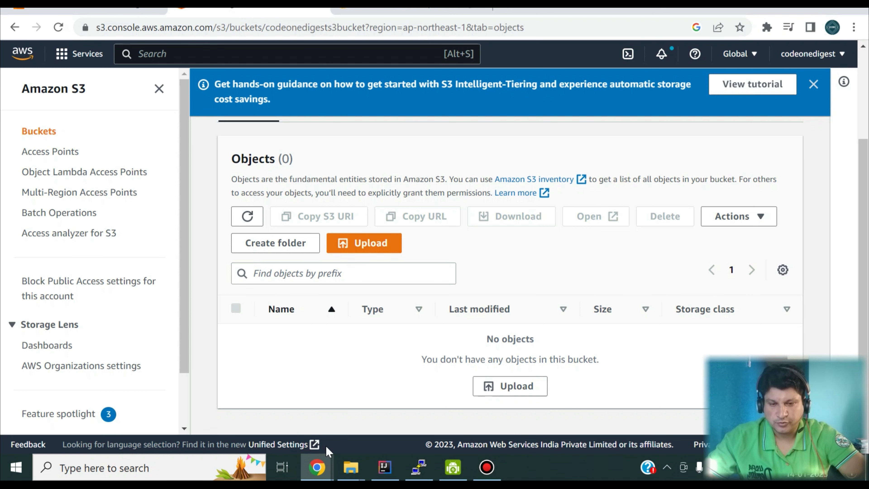
left_click(385, 468)
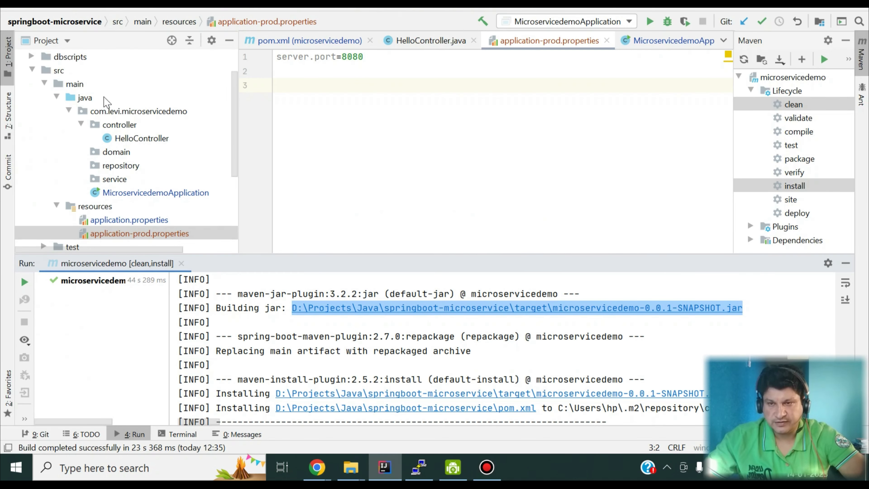
Show the springboot-microservice project root in File Explorer and open its folder.
scroll(67, 64, "up", 2)
right_click(59, 58)
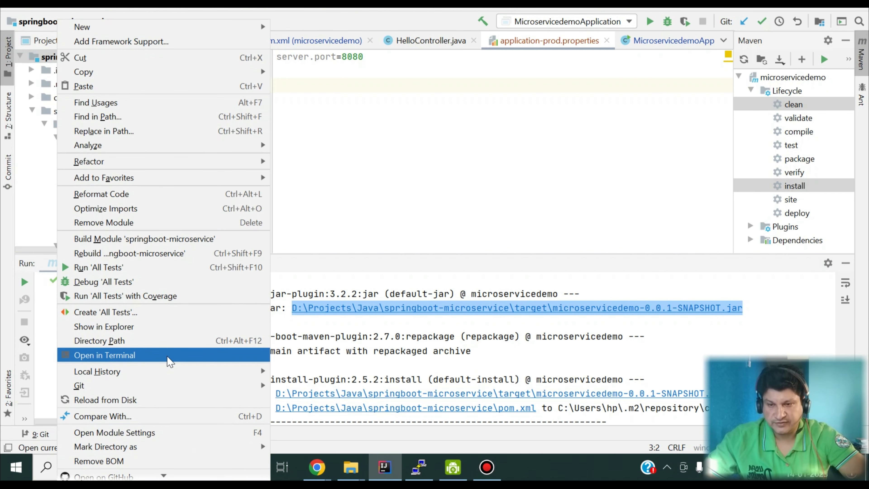
left_click(187, 327)
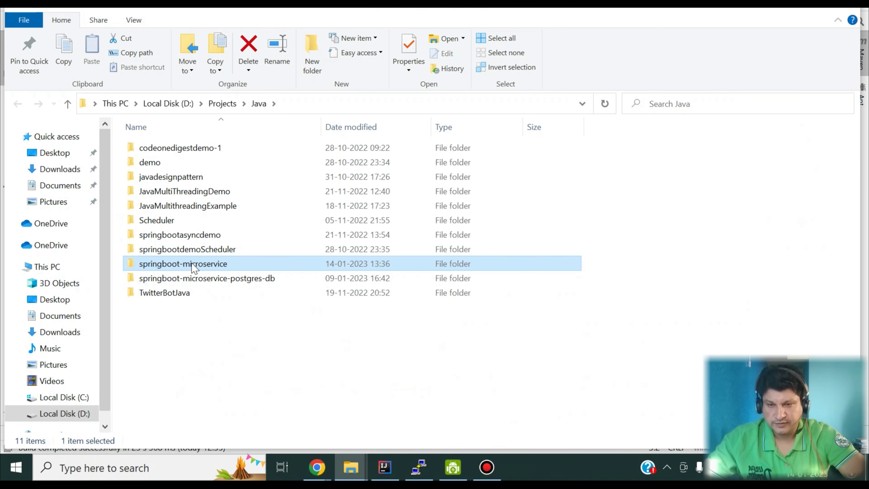
double_click(194, 265)
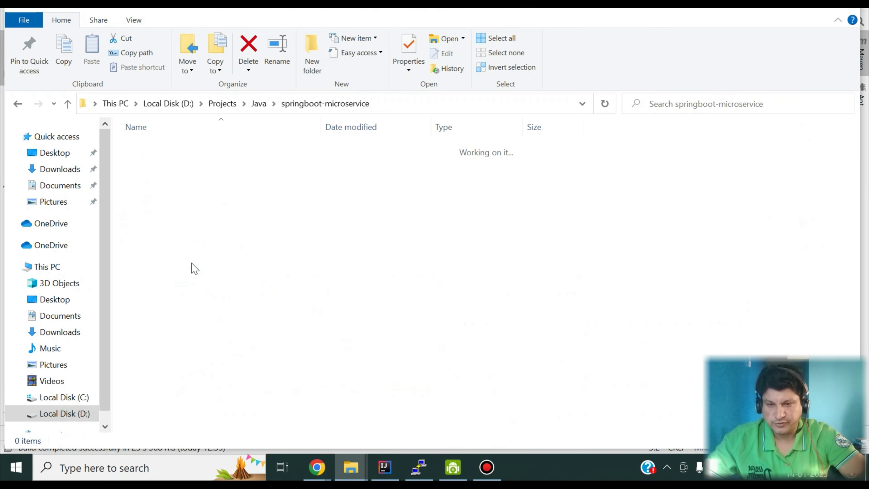
Copy the target folder path holding the jar, then open codeonedigests3bucket's Upload page.
double_click(153, 221)
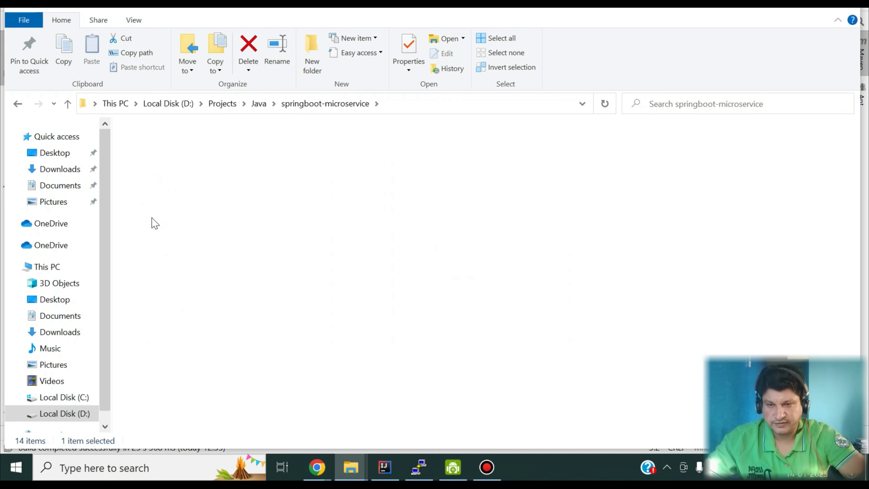
left_click(506, 102)
key("ctrl+c")
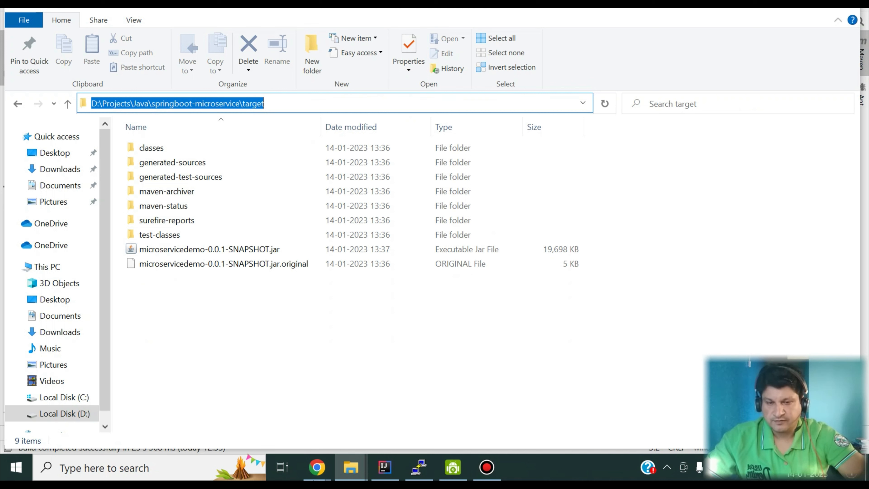
left_click(316, 468)
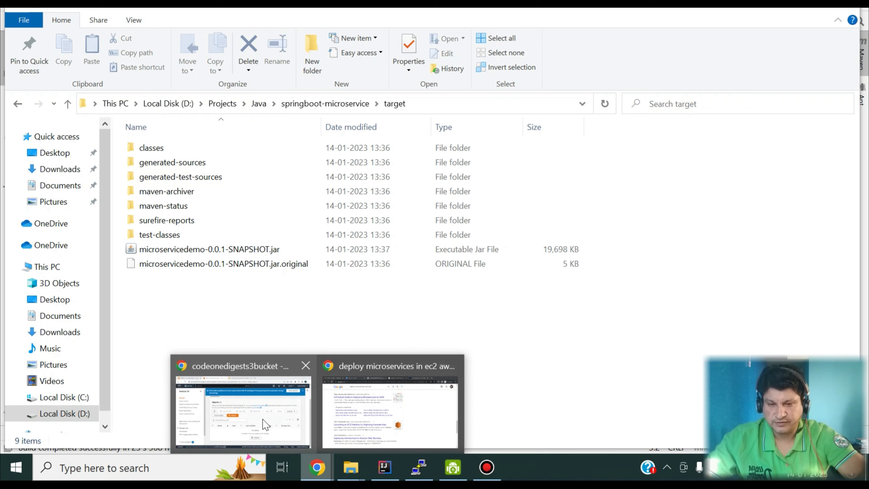
left_click(253, 420)
left_click(343, 244)
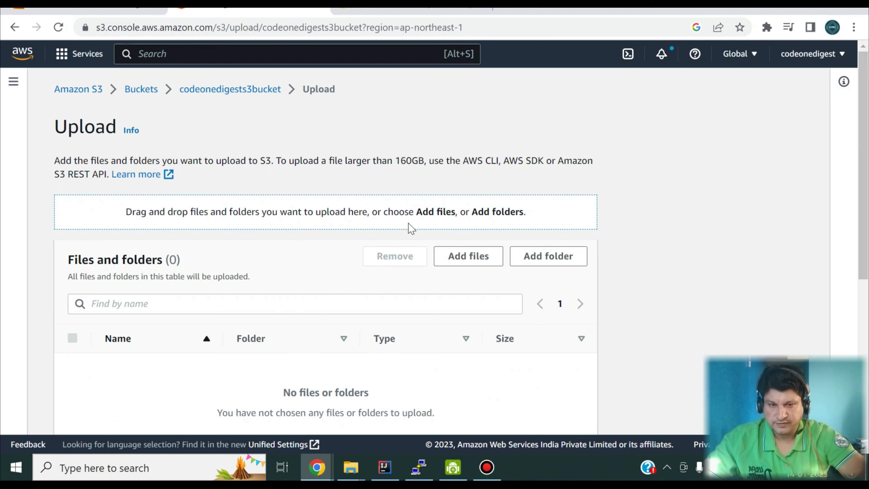
Add microservicedemo-0.0.1-SNAPSHOT.jar (19.2 MB) from the target folder to the upload list and select it.
left_click(451, 258)
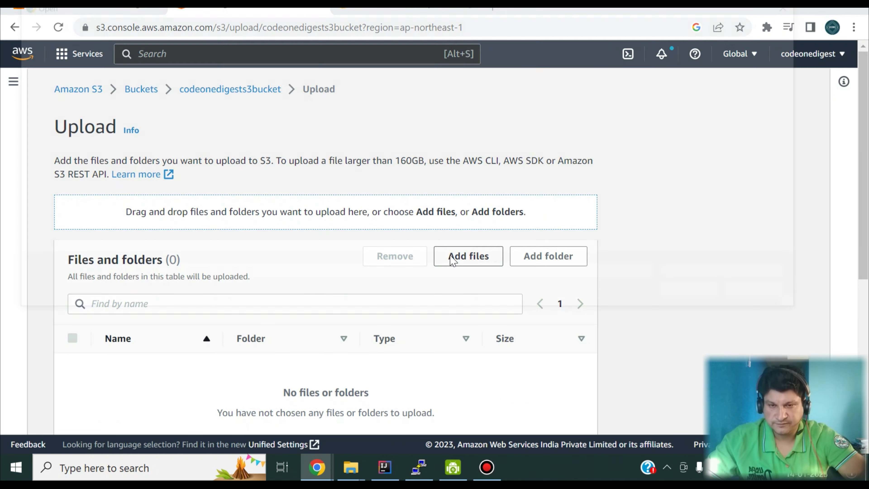
key("ctrl+v")
key("Return")
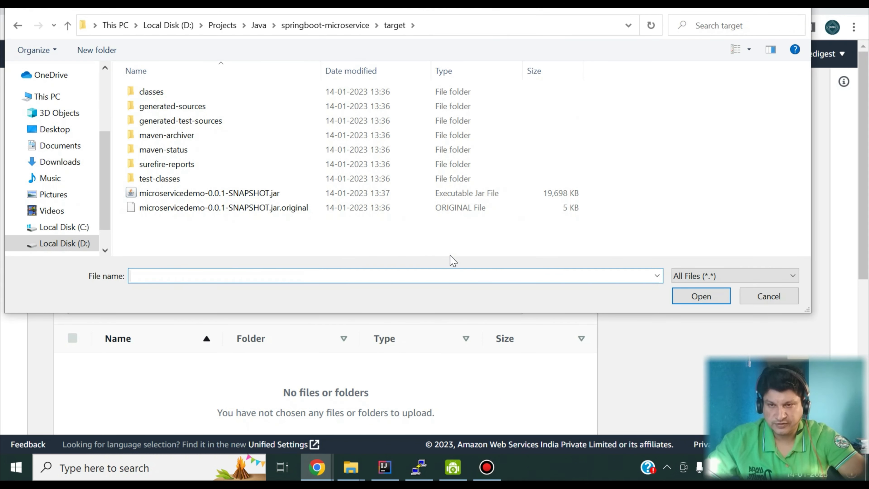
left_click(248, 193)
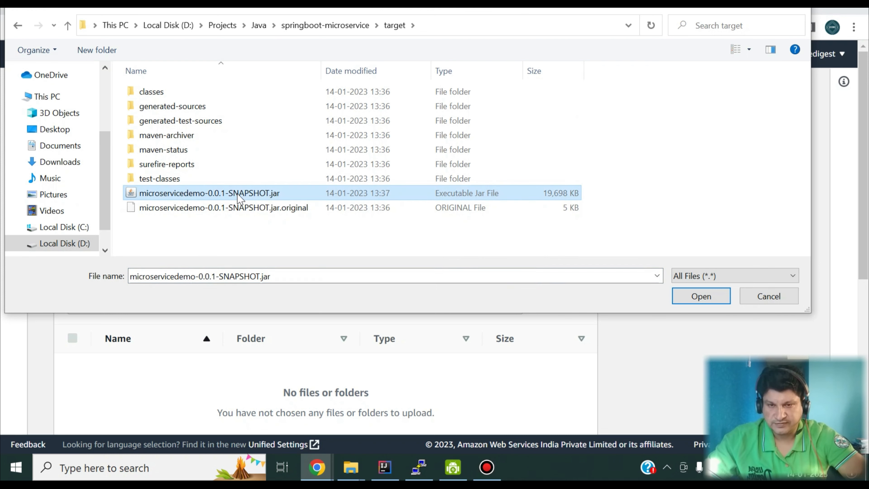
left_click(701, 296)
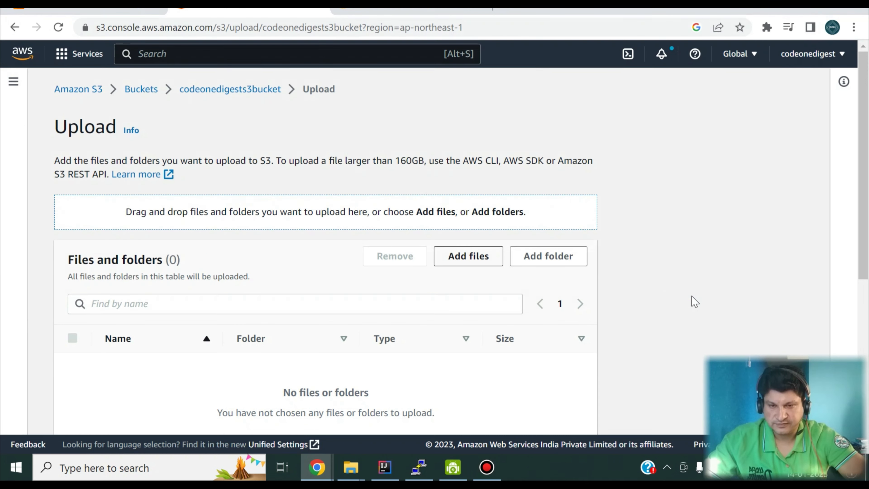
scroll(440, 347, "down", 3)
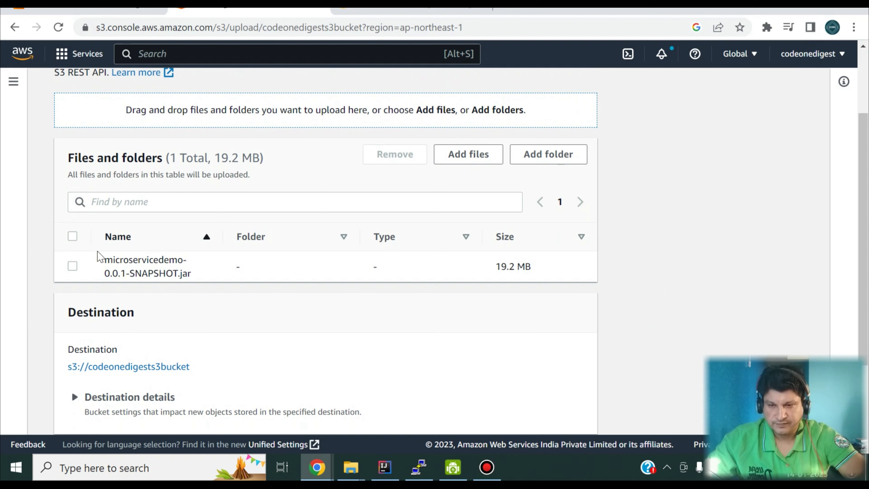
left_click(74, 268)
scroll(59, 301, "down", 3)
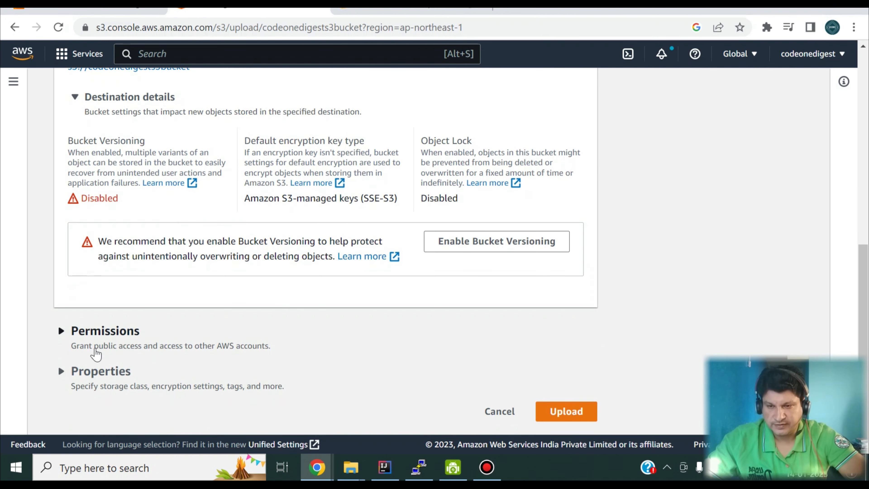
Grant public-read access to the upload and acknowledge the public-access risk.
left_click(62, 332)
scroll(64, 335, "down", 3)
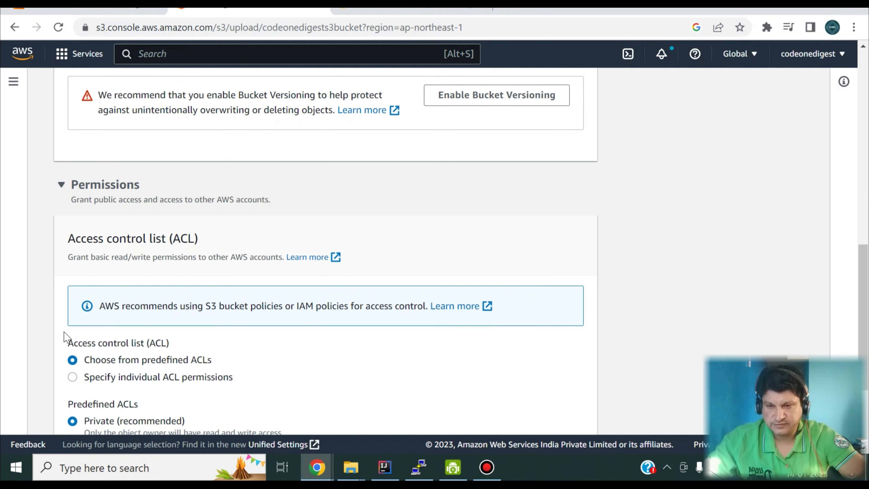
scroll(222, 289, "down", 2)
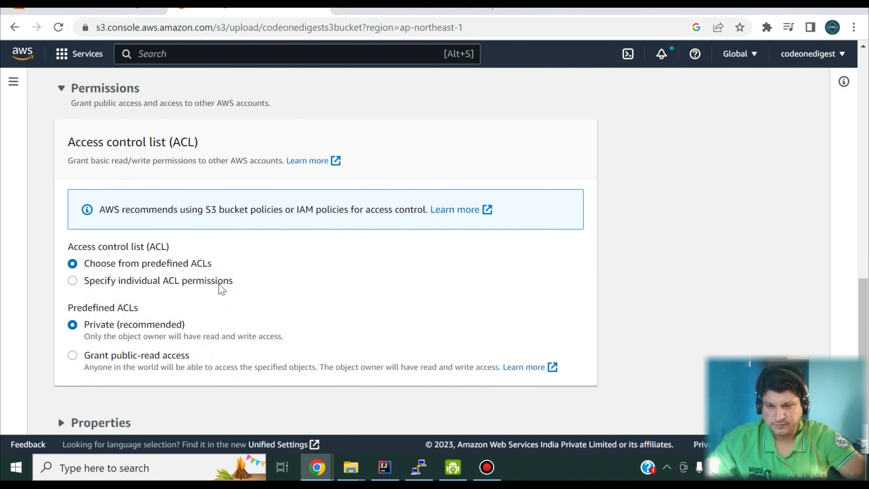
scroll(224, 289, "down", 2)
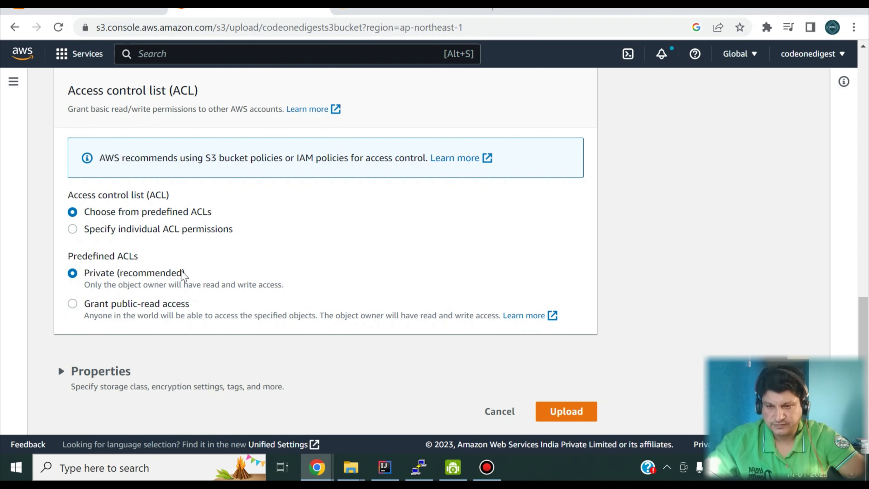
left_click(72, 303)
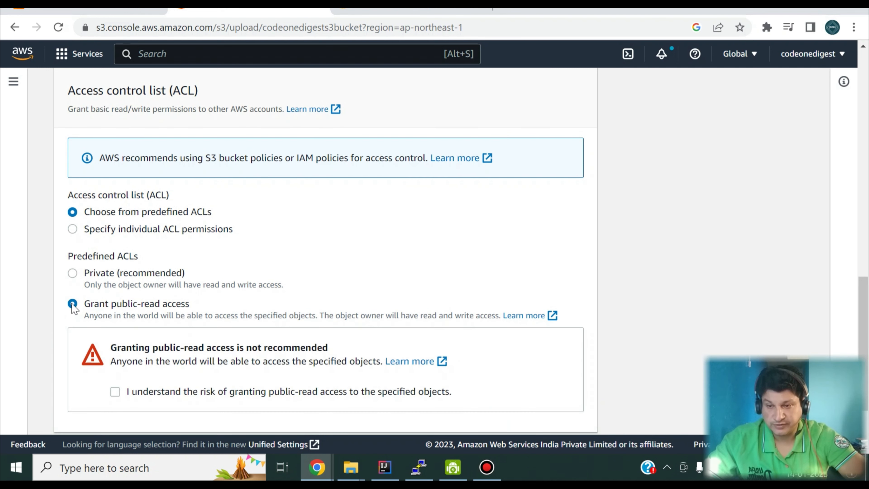
scroll(221, 267, "down", 3)
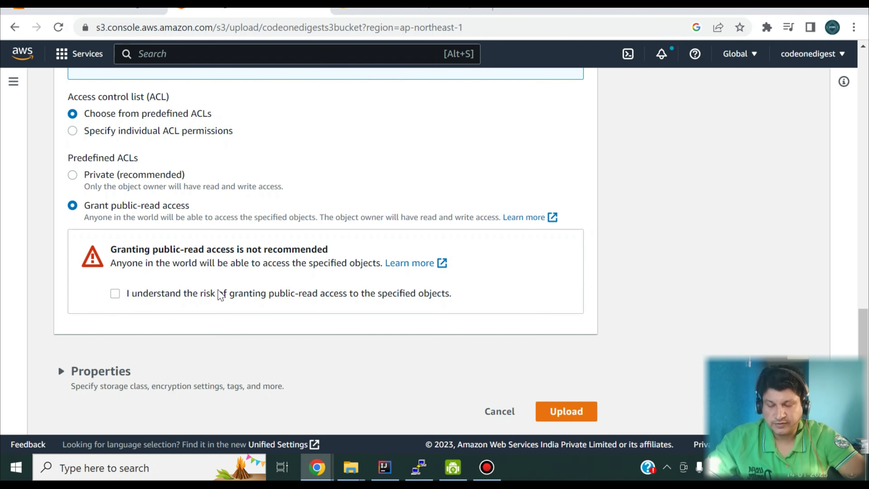
left_click(114, 297)
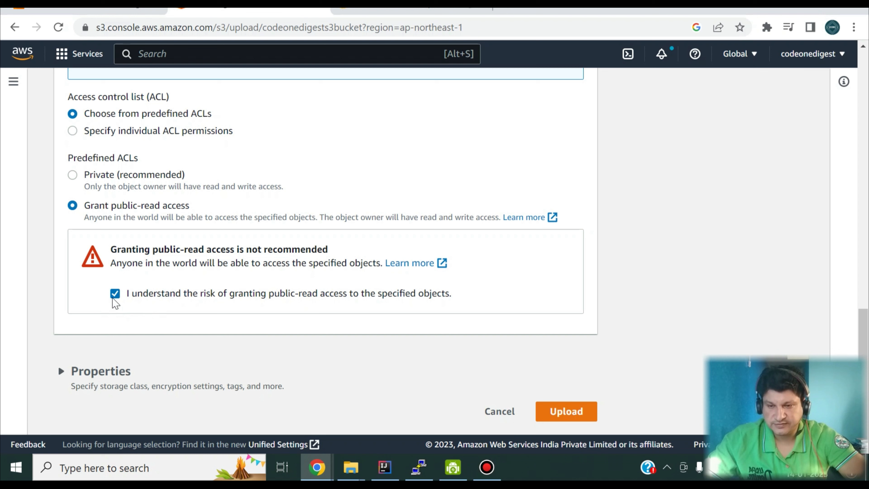
Review the upload's storage and encryption properties and start uploading the jar.
left_click(60, 386)
scroll(62, 384, "down", 10)
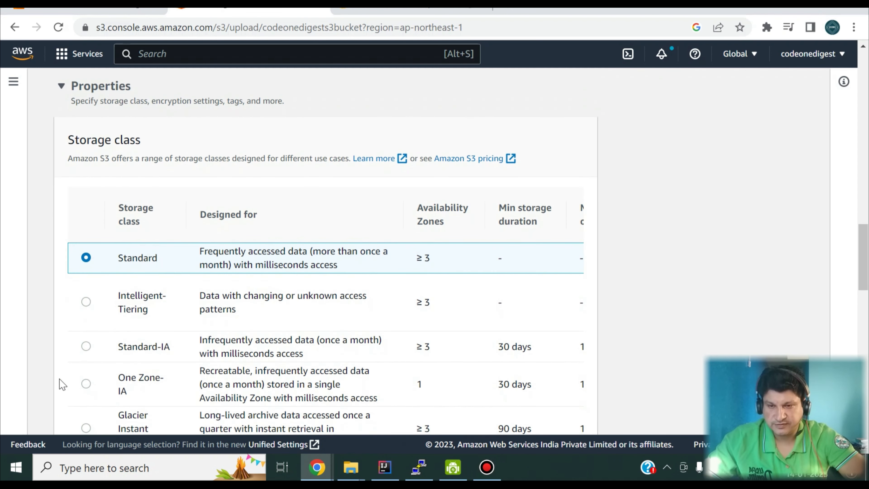
scroll(61, 384, "down", 15)
scroll(61, 384, "up", 2)
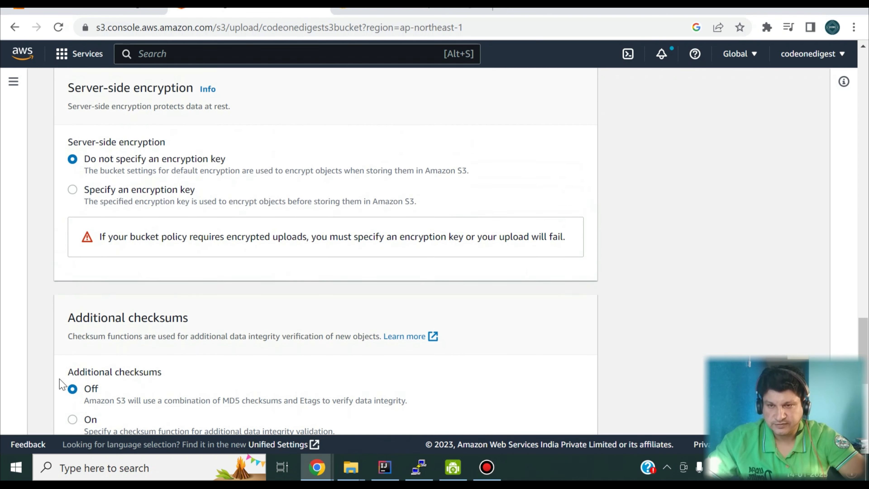
scroll(61, 384, "down", 10)
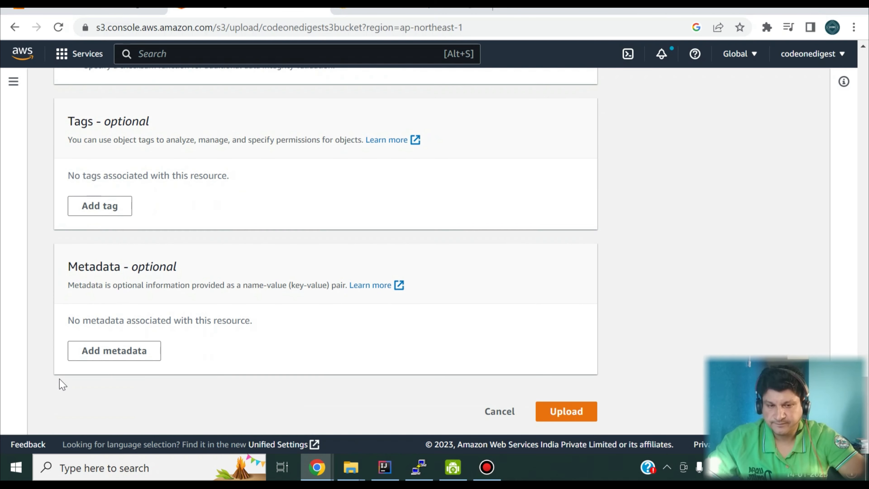
left_click(554, 421)
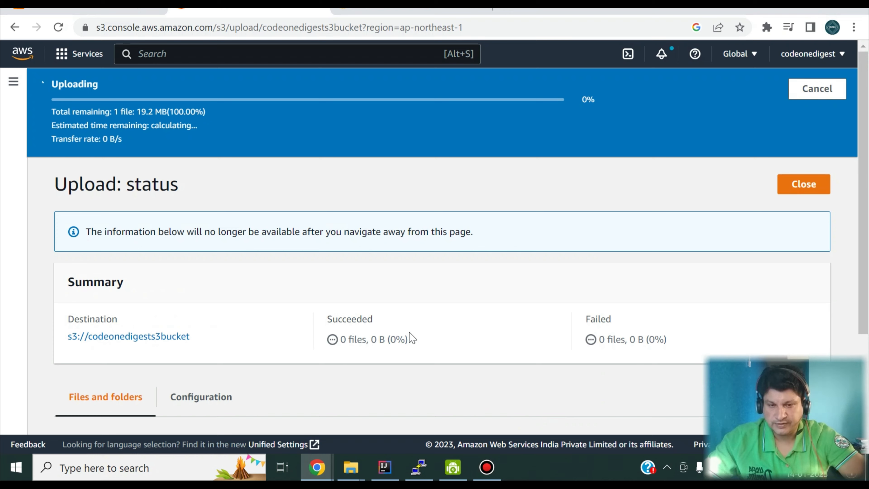
Close the upload status, open the uploaded jar's details and copy its Object URL.
scroll(413, 339, "down", 1)
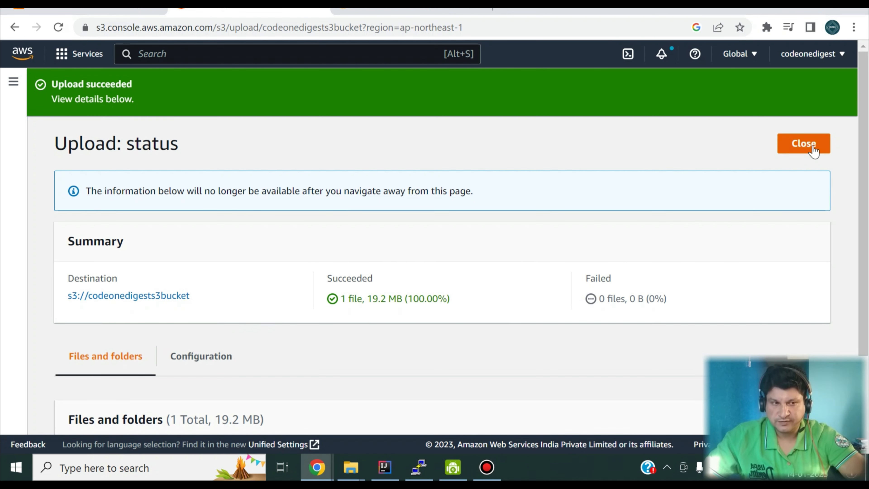
left_click(802, 151)
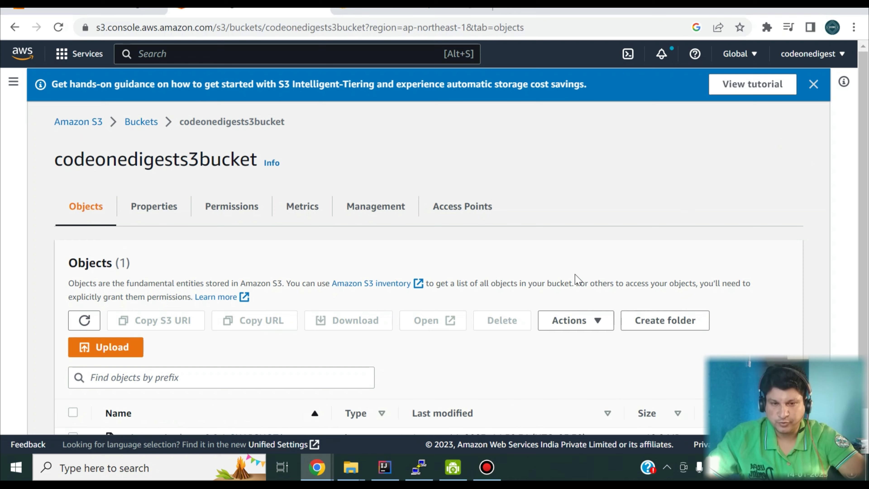
scroll(576, 280, "down", 1)
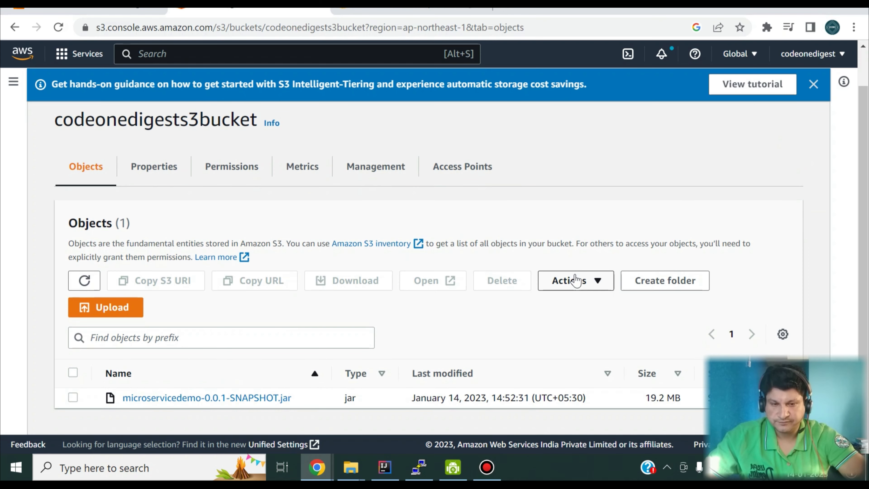
left_click(255, 399)
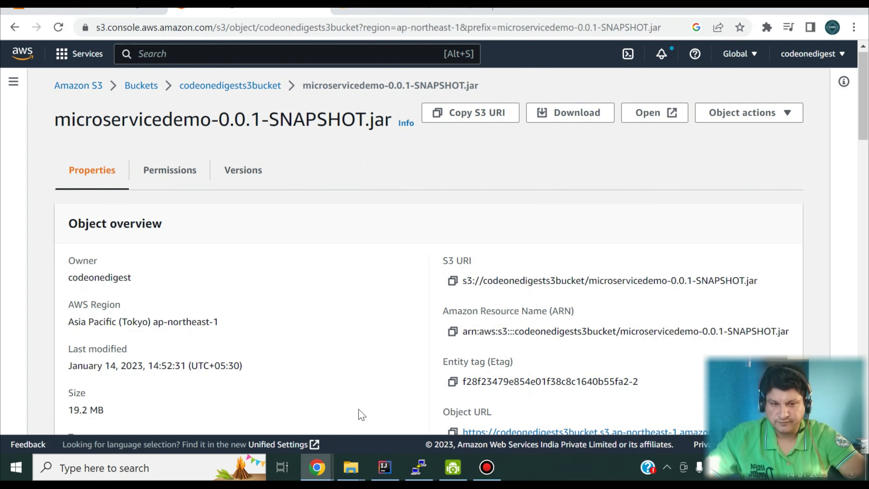
scroll(359, 414, "down", 5)
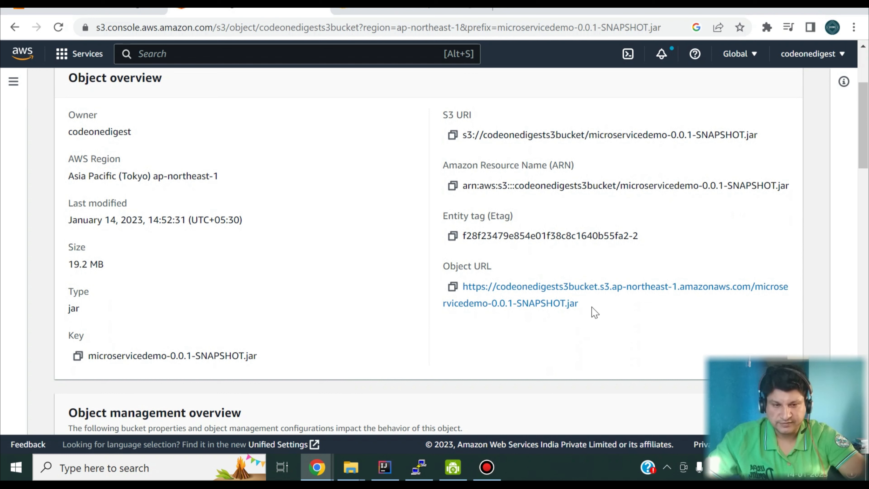
left_click_drag(594, 311, 465, 288)
key("ctrl+c")
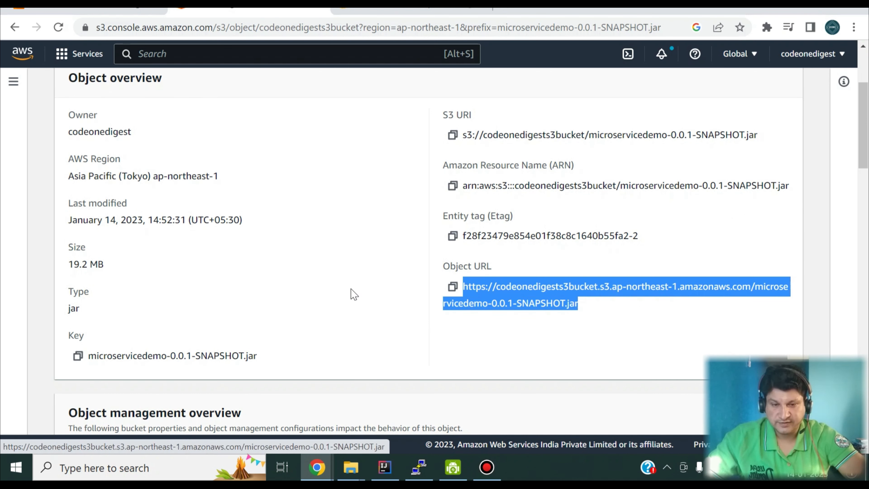
left_click(417, 474)
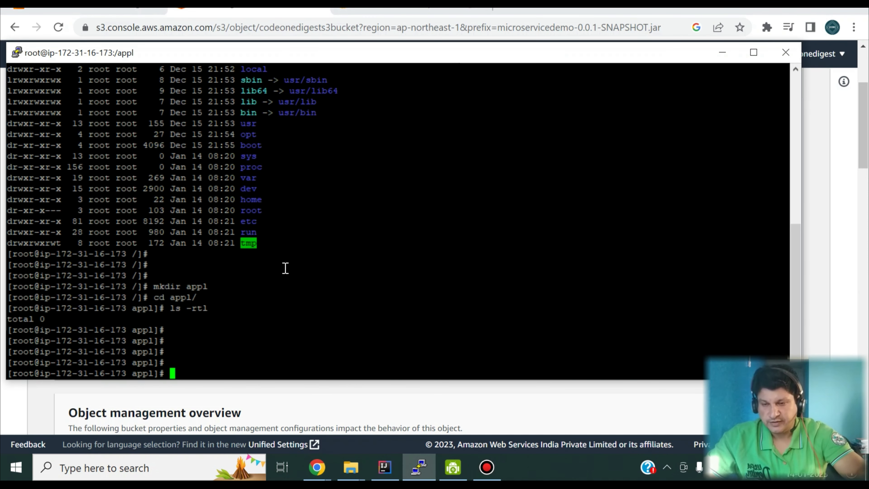
Download the jar into /appl with wget and the Object URL, then confirm it with ls -rtl.
type("wget")
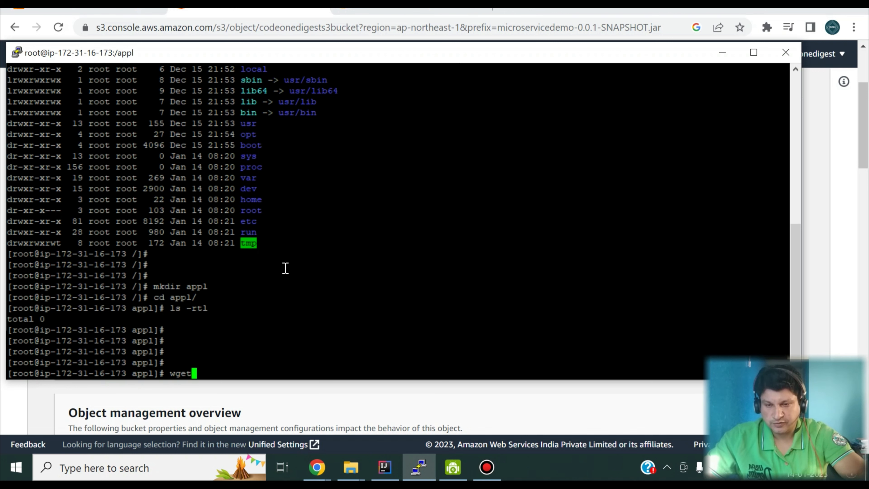
right_click(286, 269)
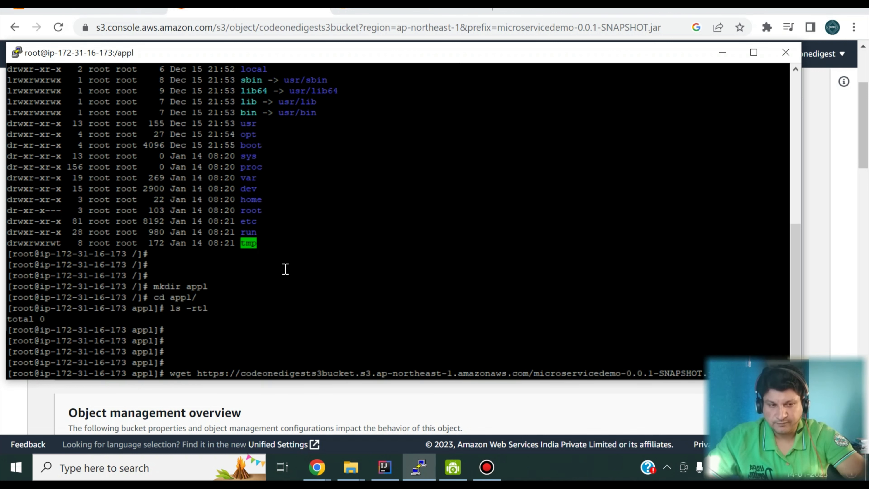
key("Return")
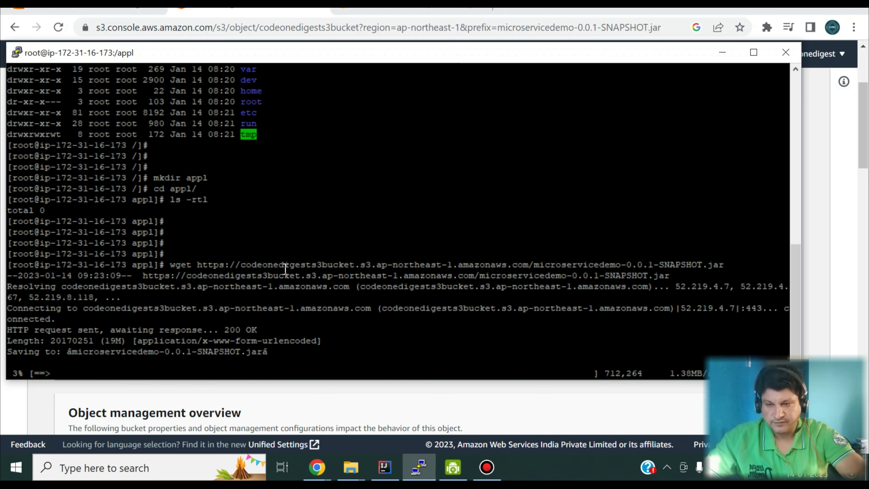
type("ls -rtl")
key("Return")
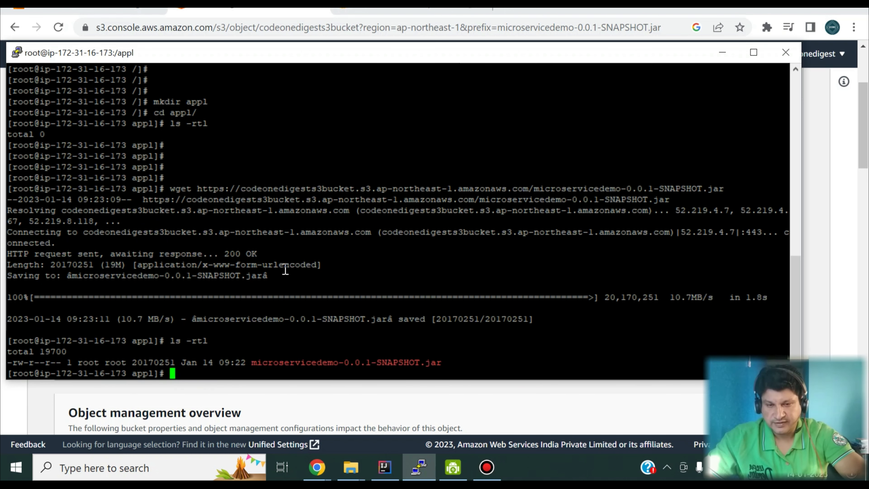
key("Return")
key("Return")
key("Return")
key("Return")
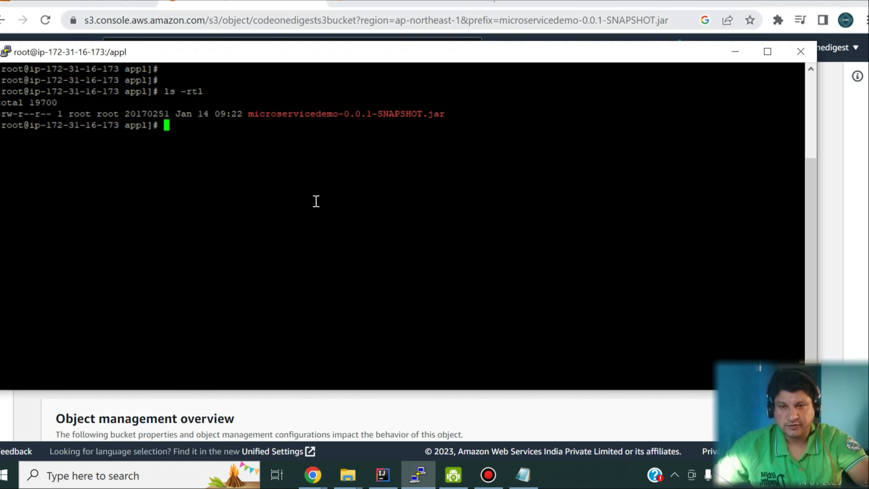
Copy the Java 1.8 install command from the notes, run it and confirm with y.
left_click(523, 475)
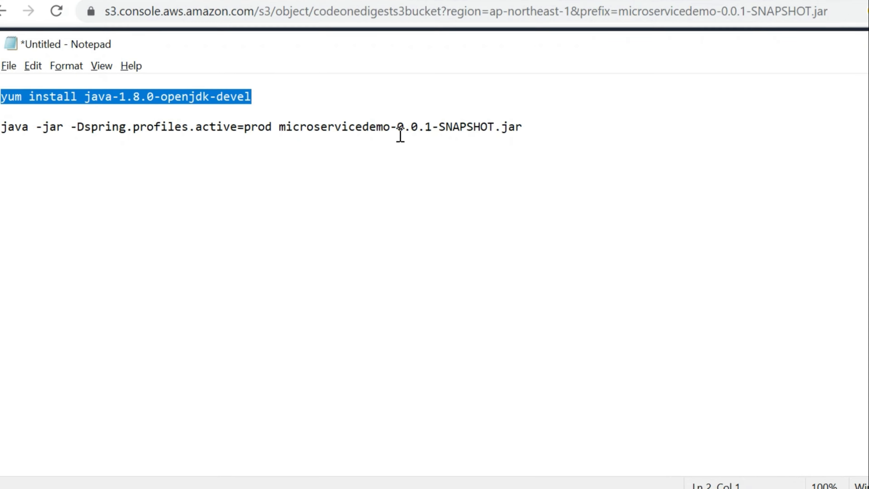
left_click(400, 135)
left_click_drag(269, 97, 135, 87)
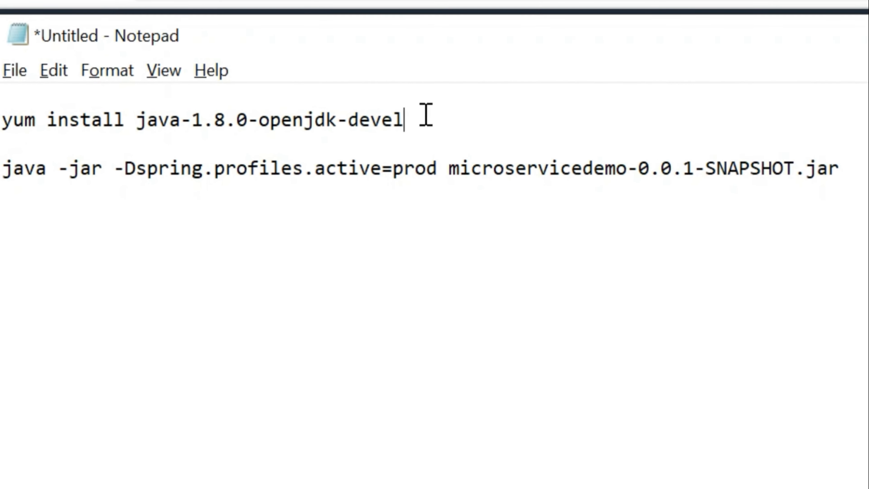
left_click_drag(219, 104, 2, 119)
key("ctrl+c")
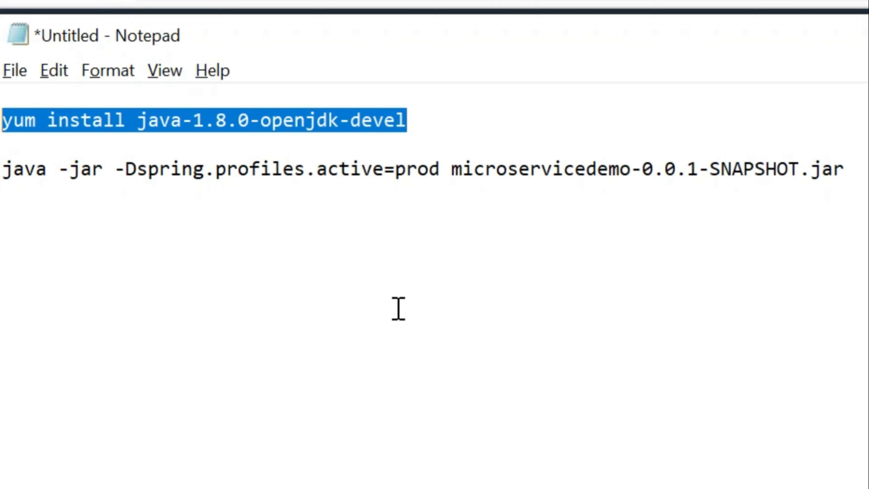
key("alt+Tab")
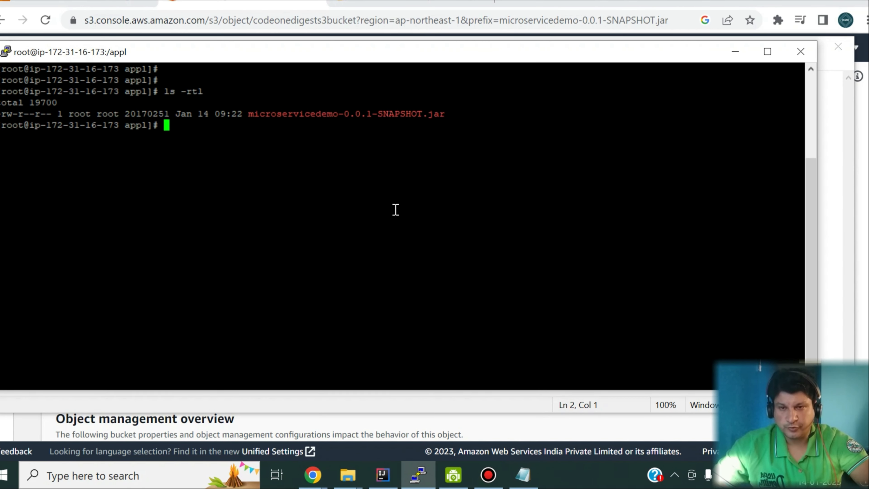
right_click(395, 210)
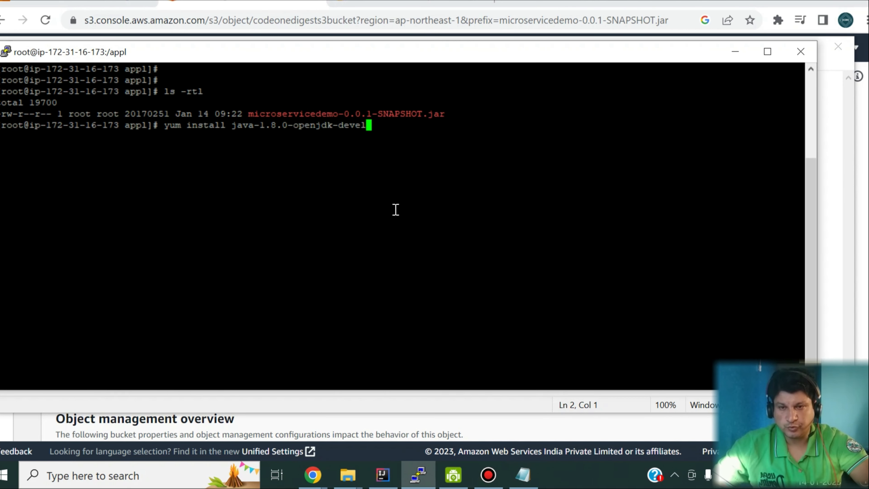
key("Return")
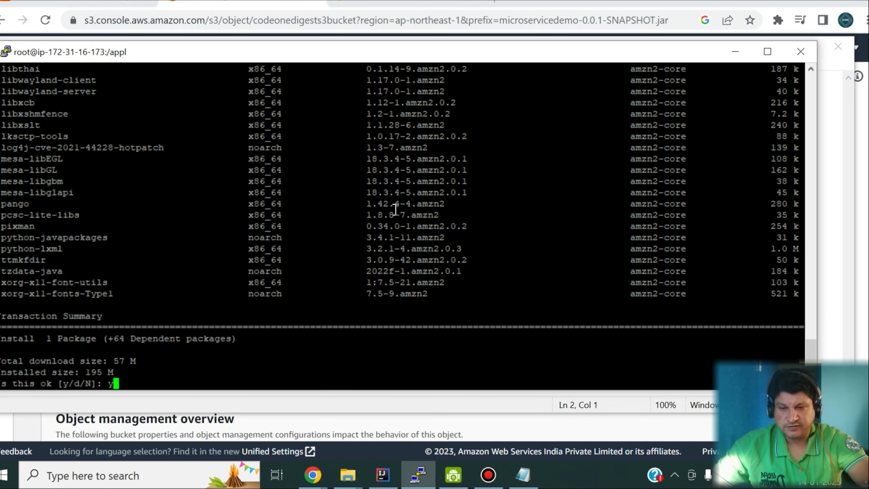
type("y")
key("Return")
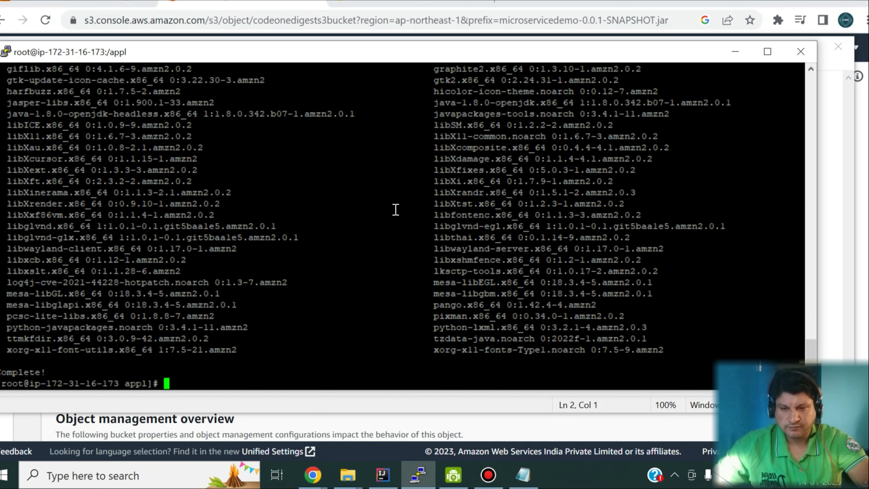
Verify java -version reports 1.8.0_342 and ls -rtl lists the jar in /appl.
key("Return")
key("Return")
key("Return")
key("Return")
type("ja")
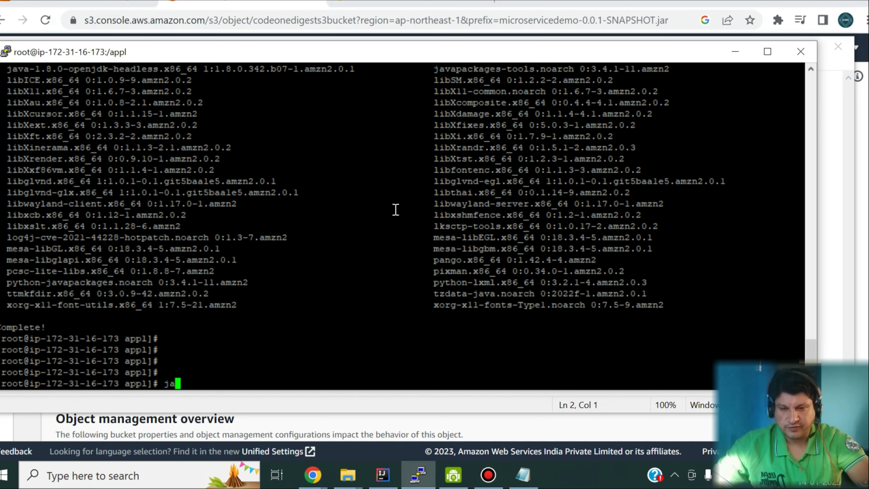
type("va -version")
key("Return")
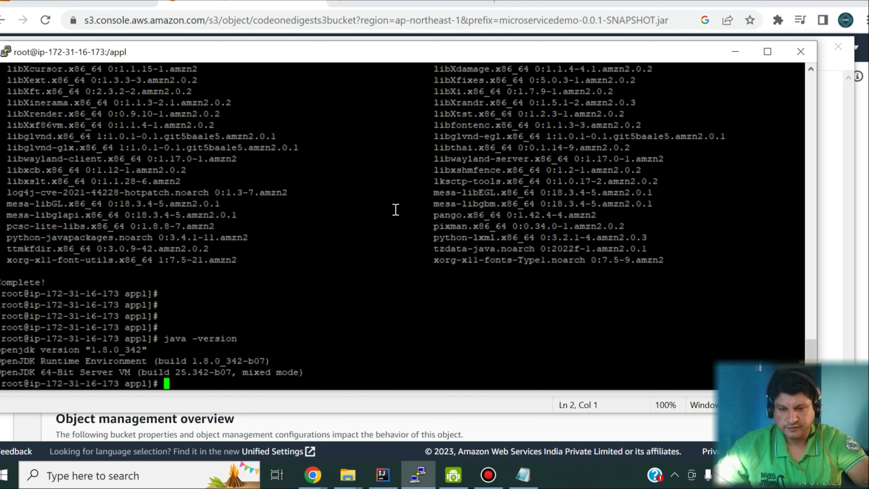
key("Return")
key("Return")
key("Return")
key("Return")
key("Return")
type("ls -rtl")
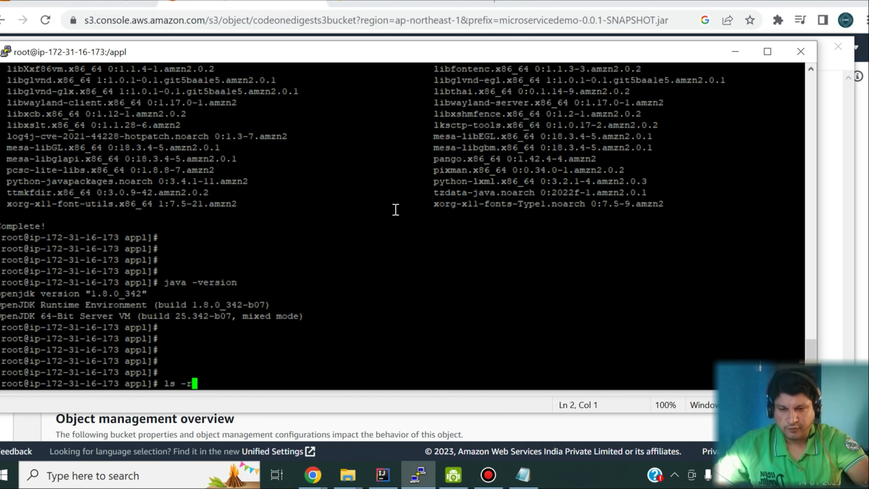
key("Return")
key("Return")
key("Return")
key("Return")
key("Return")
key("Return")
key("Return")
key("Return")
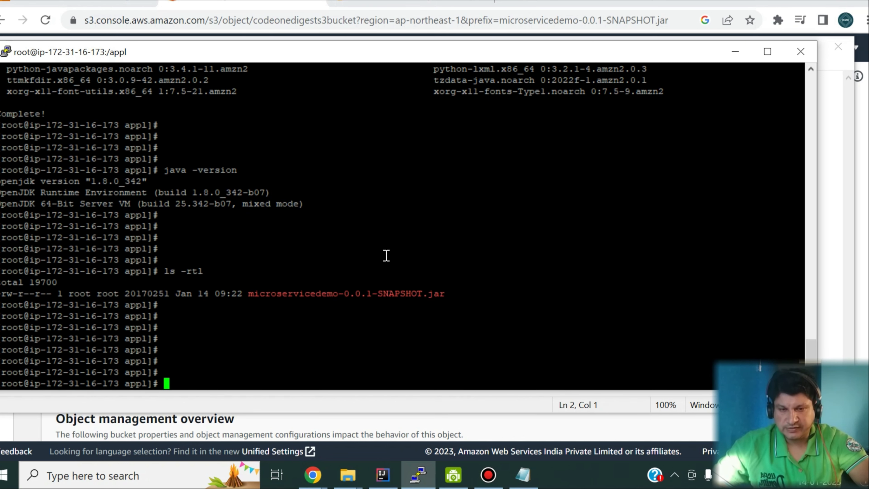
double_click(384, 297)
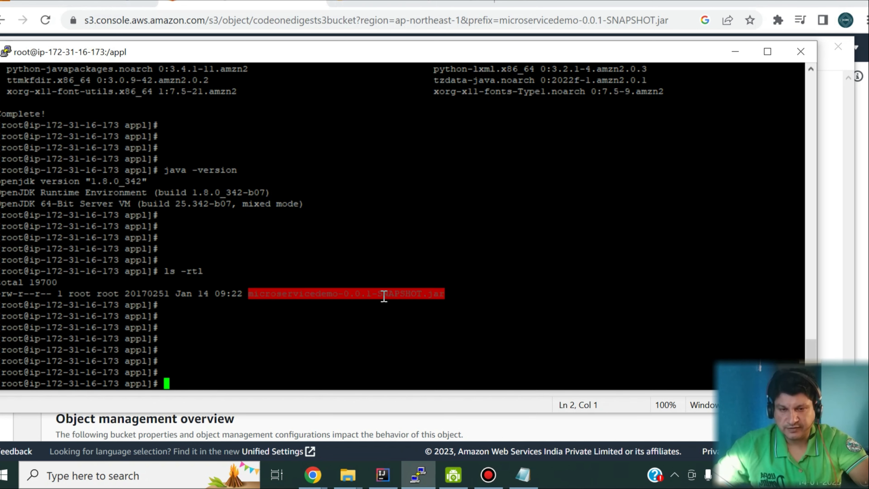
left_click(469, 317)
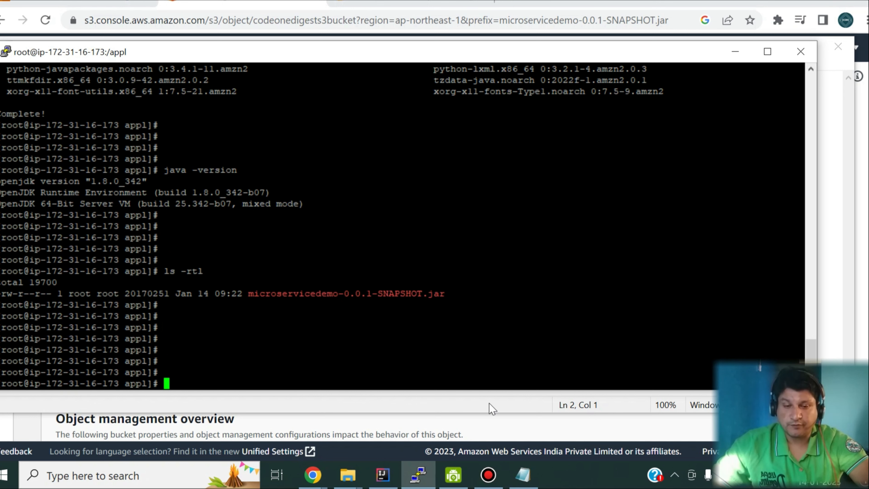
left_click(383, 474)
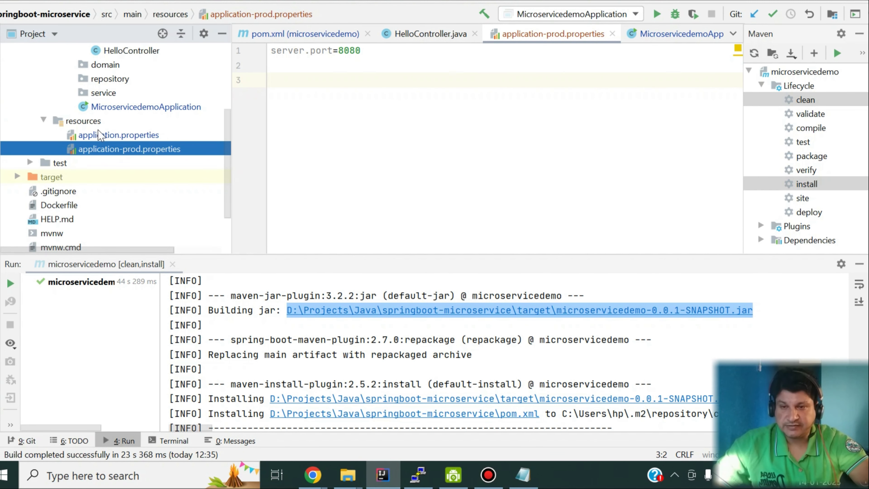
Review application-prod.properties, then copy the java -jar -Dspring.profiles.active=prod command from the notes.
left_click(99, 135)
left_click(116, 149)
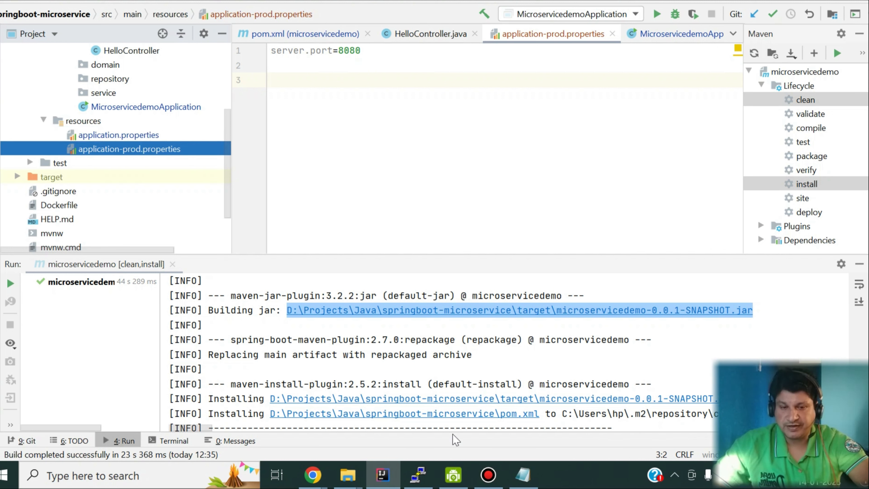
left_click(523, 475)
left_click(337, 152)
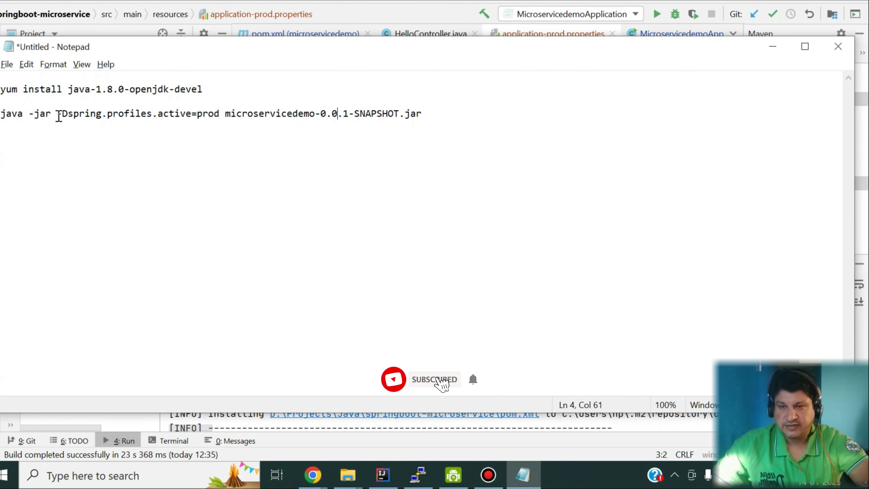
left_click_drag(57, 114, 192, 113)
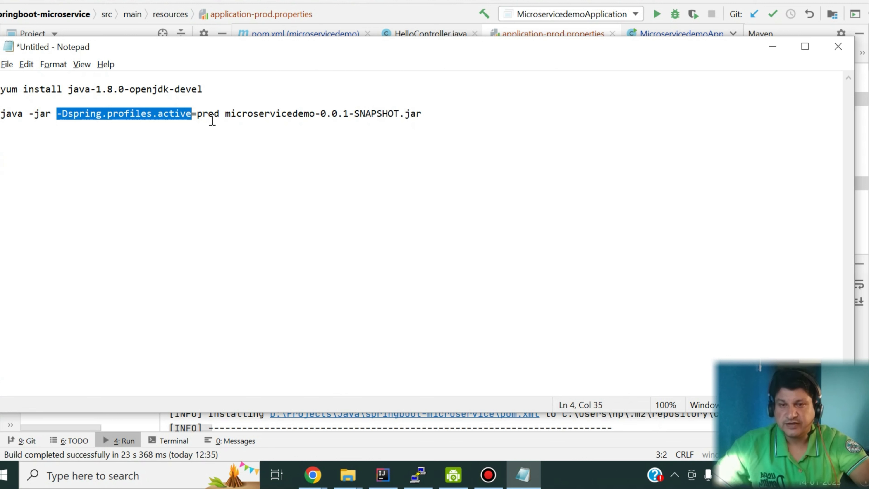
double_click(208, 113)
left_click(207, 112)
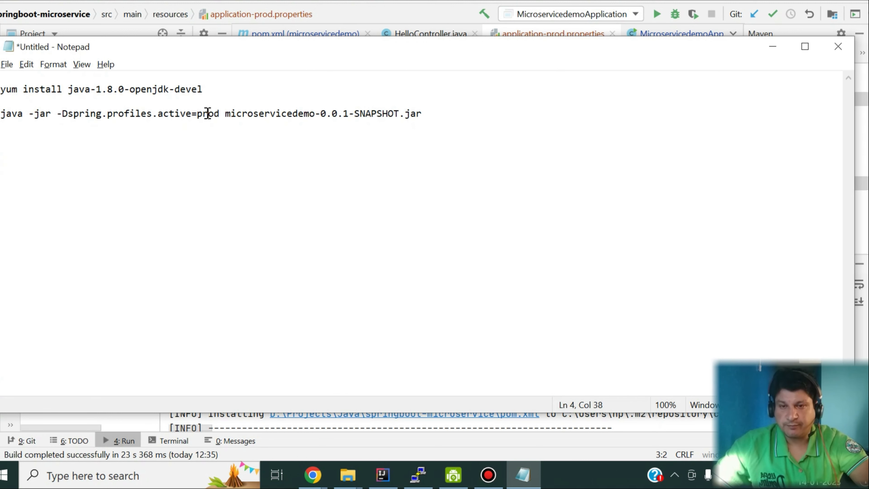
left_click_drag(426, 113, 1, 113)
key("ctrl+c")
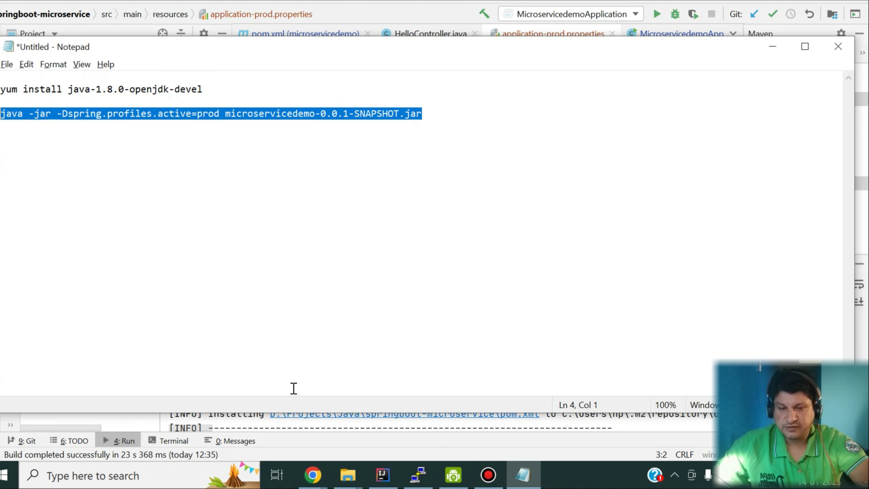
left_click(418, 474)
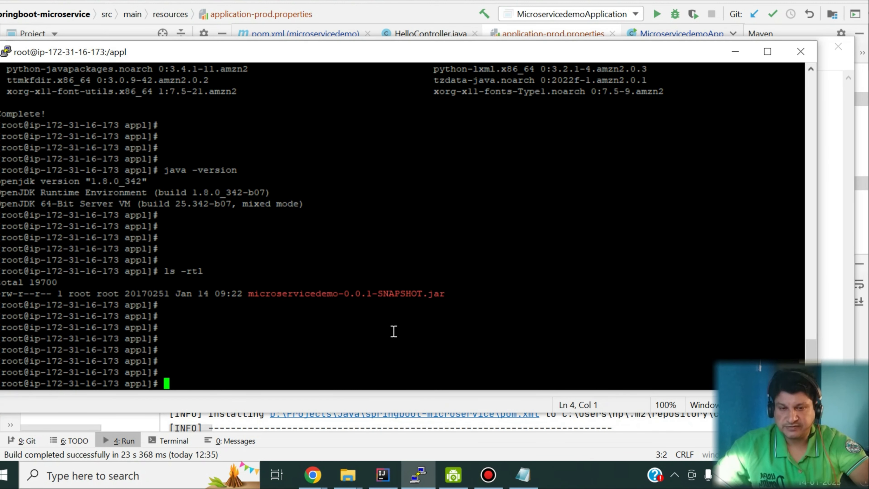
Run the jar with -Dspring.profiles.active=prod so Tomcat starts on port 8080.
right_click(394, 331)
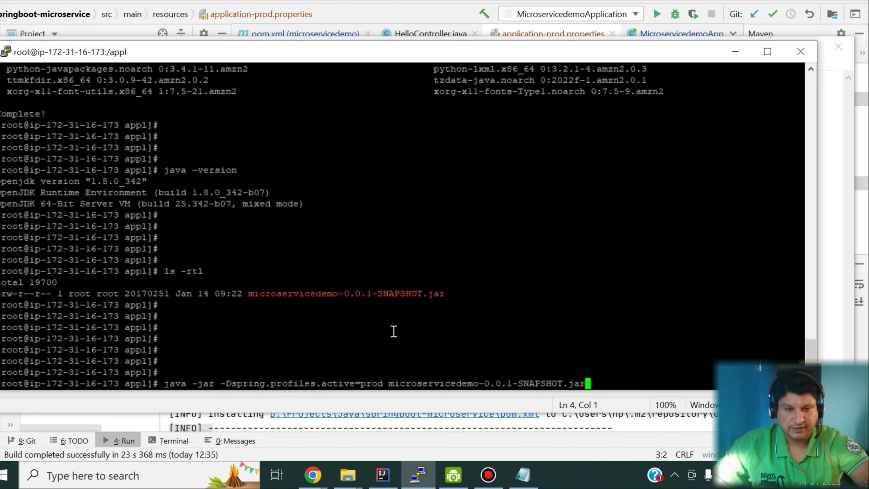
key("Return")
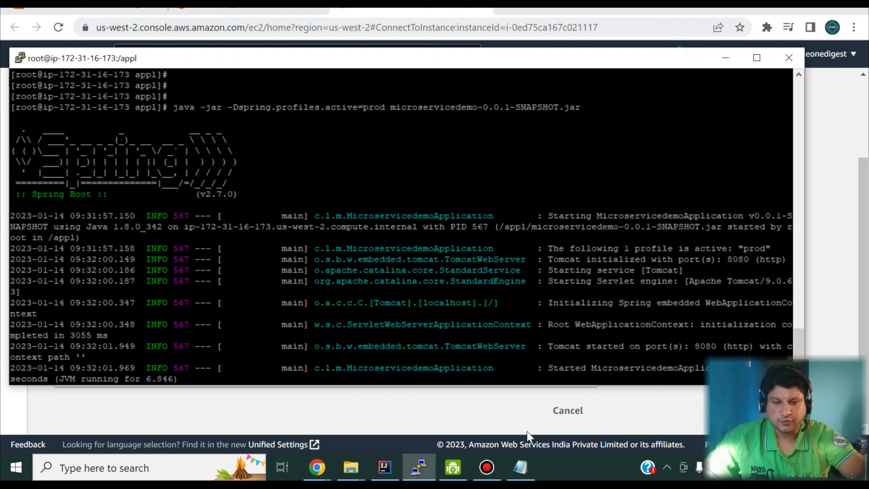
left_click(520, 468)
Put the instance's Public DNS from the EC2 connect page into the Notepad URL's host.
left_click(444, 201)
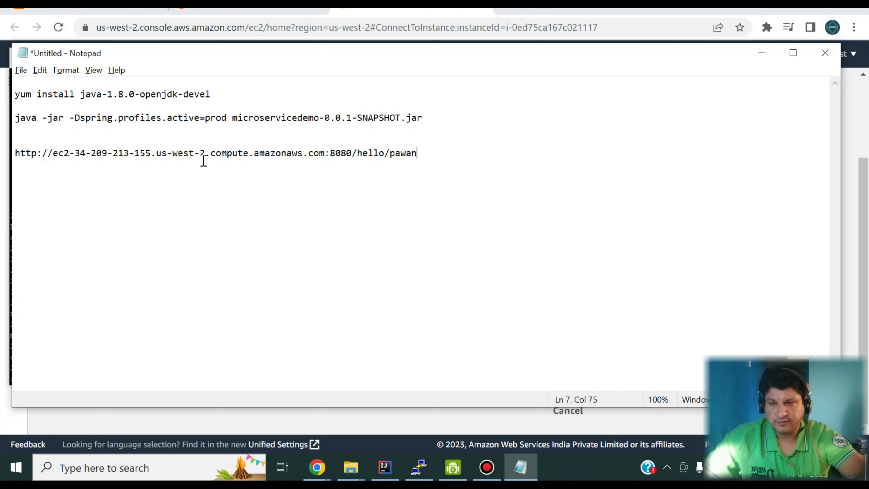
left_click_drag(53, 156, 325, 155)
left_click(239, 10)
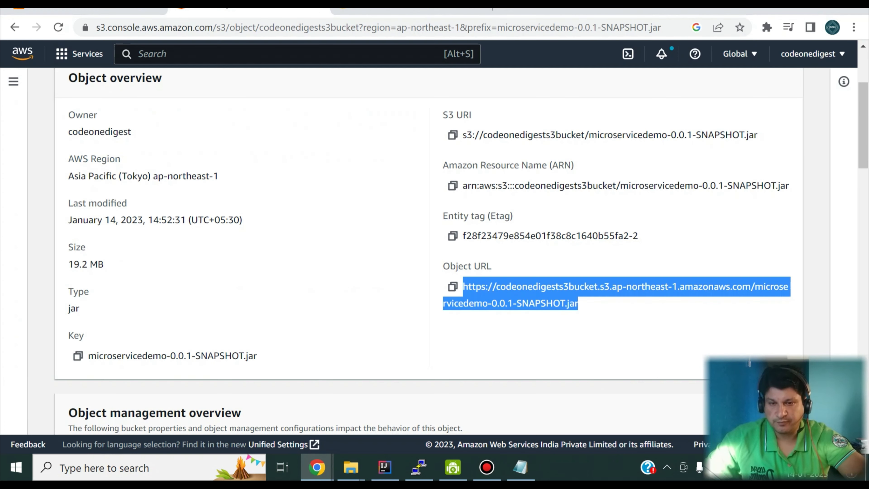
left_click(376, 11)
triple_click(176, 255)
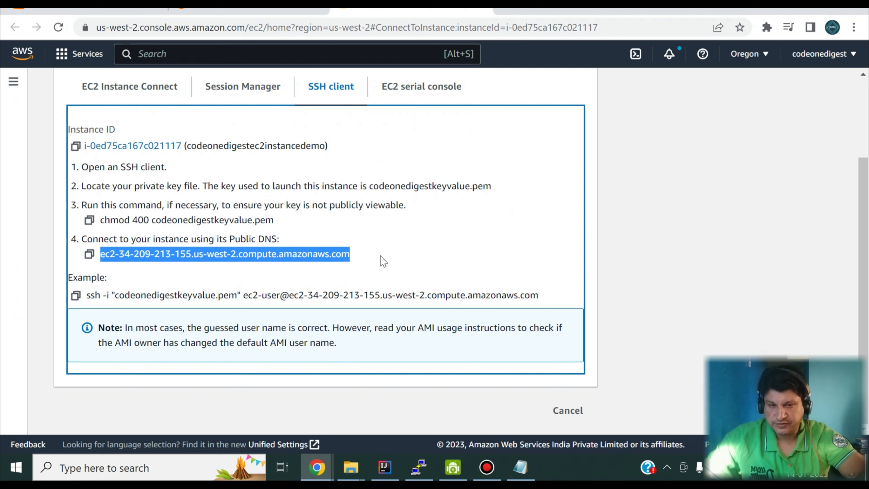
key("alt+Tab")
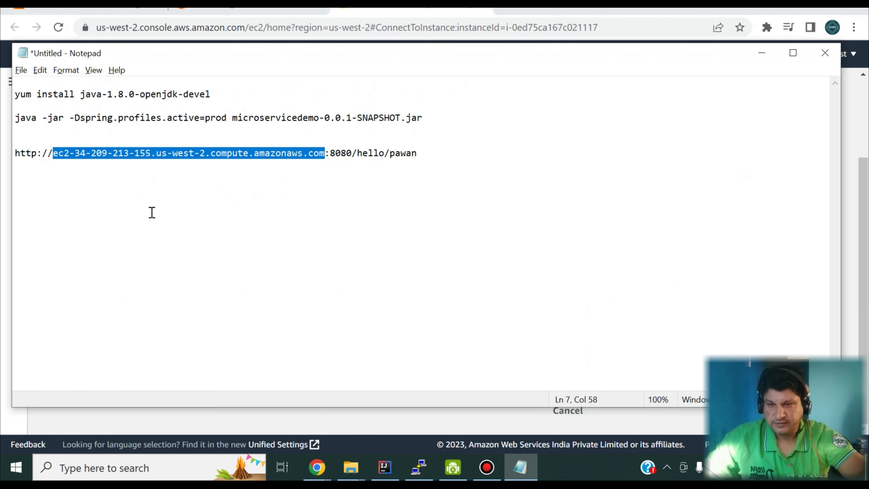
left_click(152, 211)
Check the port 8080 portion of the hello endpoint URL in Notepad.
left_click(346, 151)
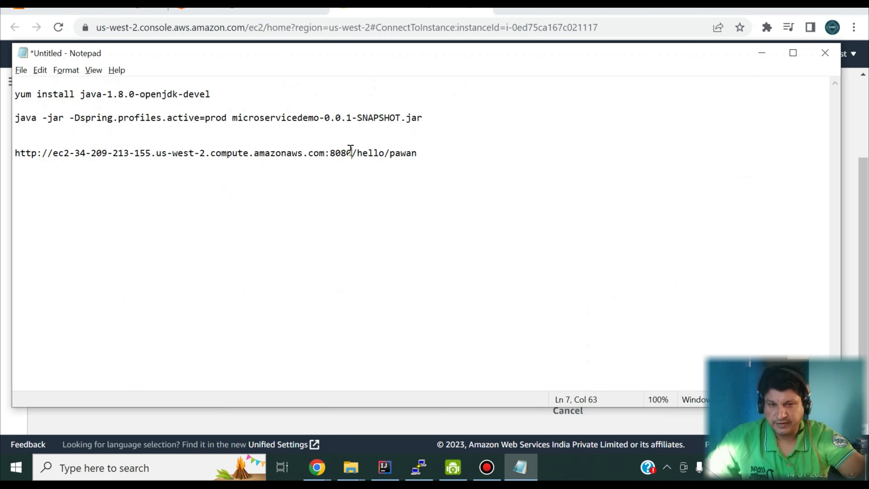
double_click(341, 150)
left_click(341, 151)
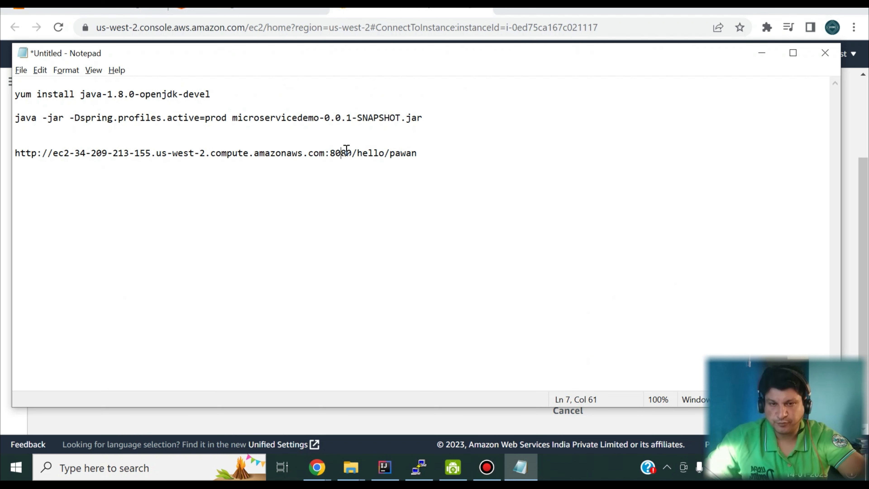
left_click_drag(353, 151, 331, 146)
left_click(345, 177)
left_click_drag(352, 153, 330, 152)
left_click(332, 163)
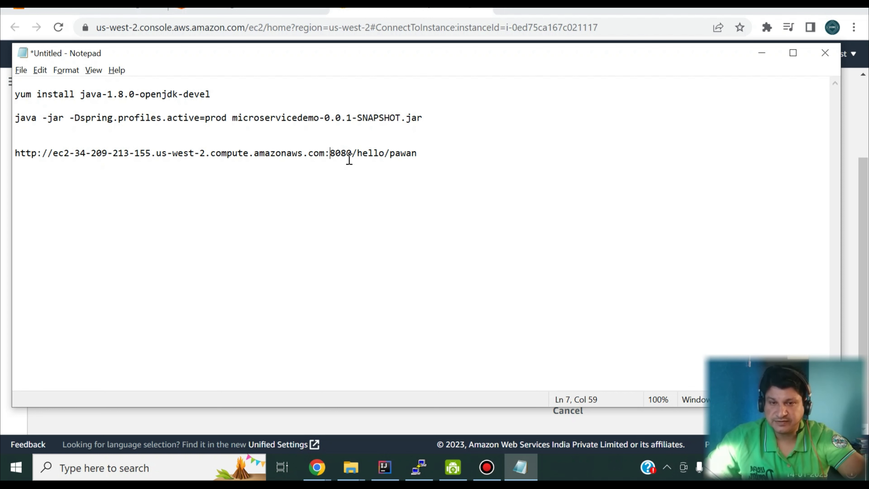
left_click_drag(353, 152, 330, 152)
Copy the complete hello endpoint URL and open a new Chrome tab.
left_click(369, 154)
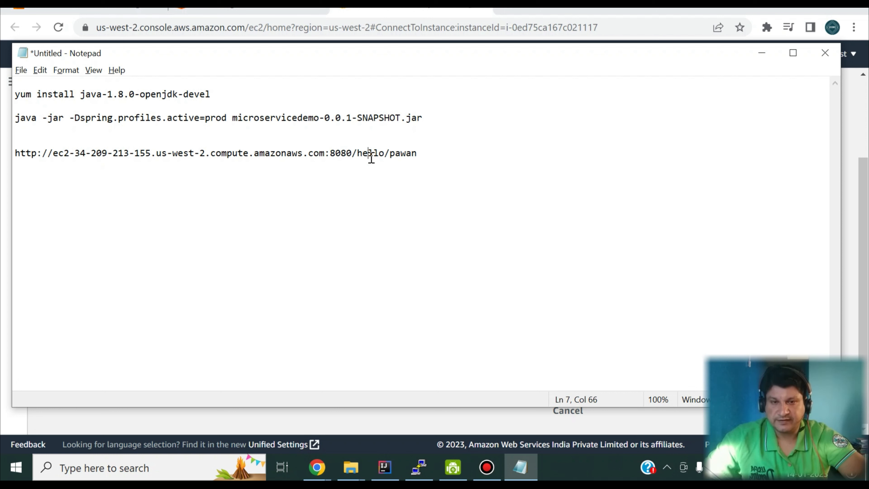
left_click_drag(357, 152, 385, 151)
double_click(397, 153)
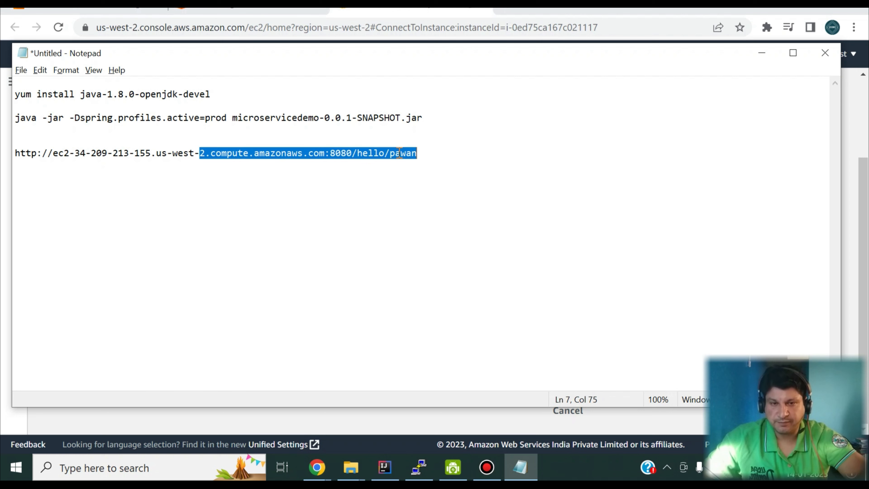
left_click(418, 154)
left_click_drag(418, 154, 10, 145)
key("ctrl+c")
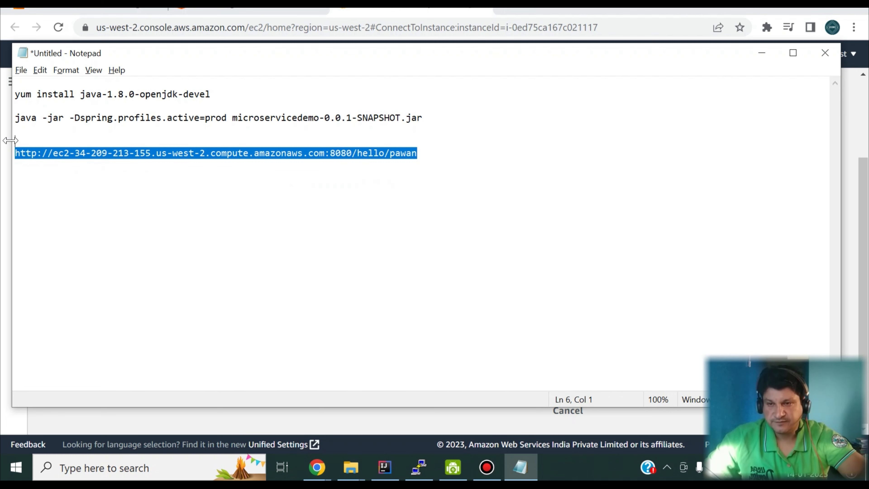
left_click(510, 11)
left_click(510, 10)
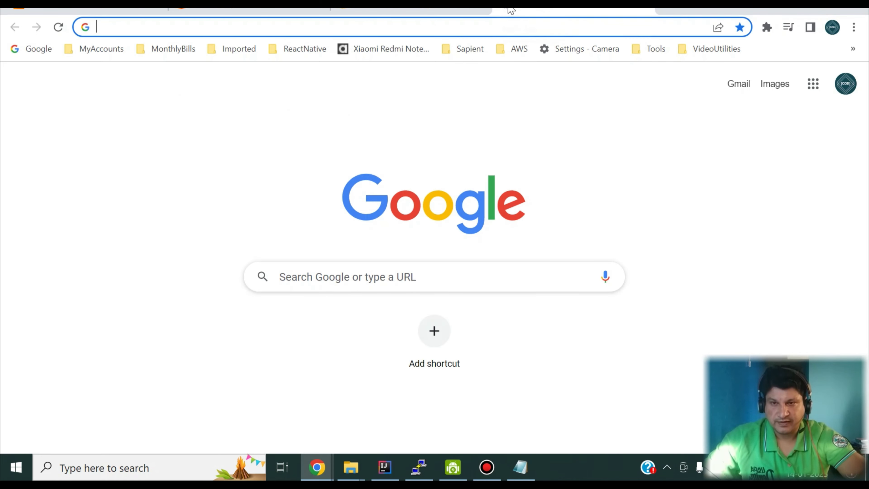
Load the hello endpoint on port 8080 and confirm the HelloController requests in the PuTTY logs.
key("ctrl+v")
key("Return")
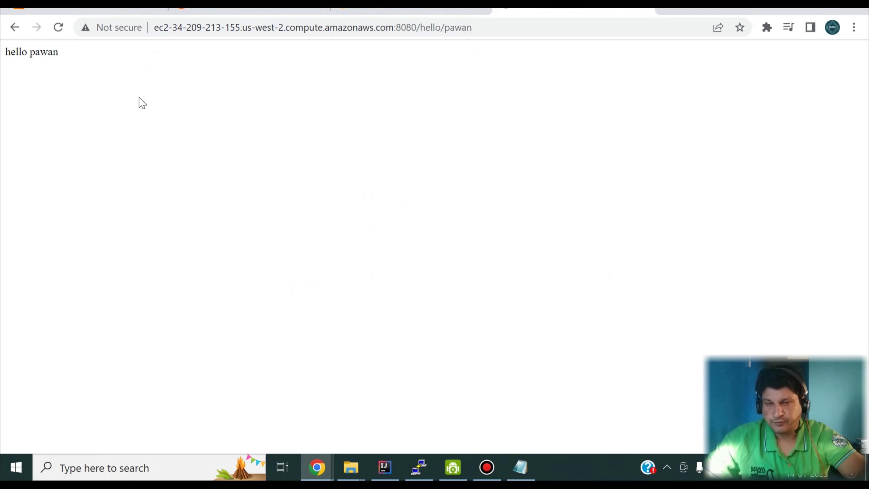
left_click(410, 463)
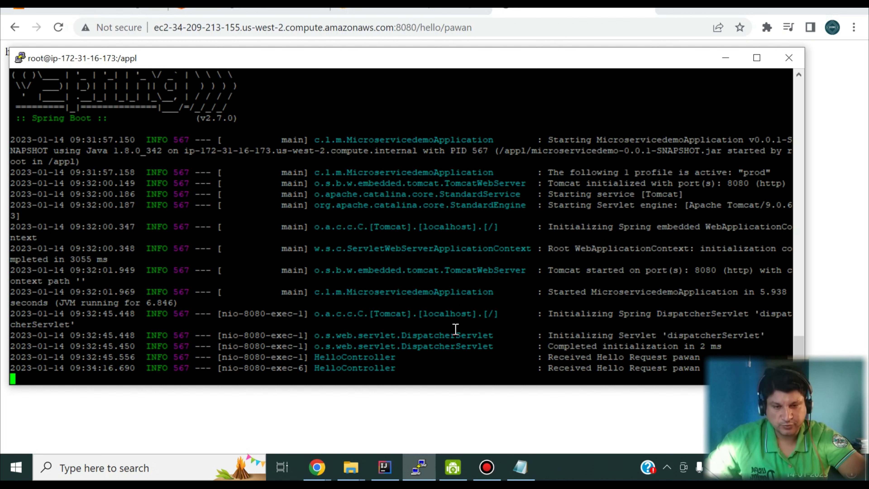
double_click(446, 331)
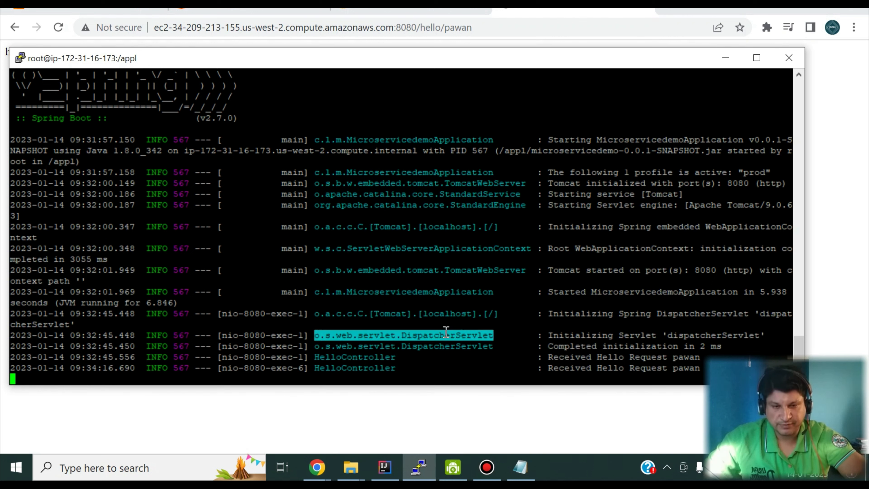
left_click(354, 356)
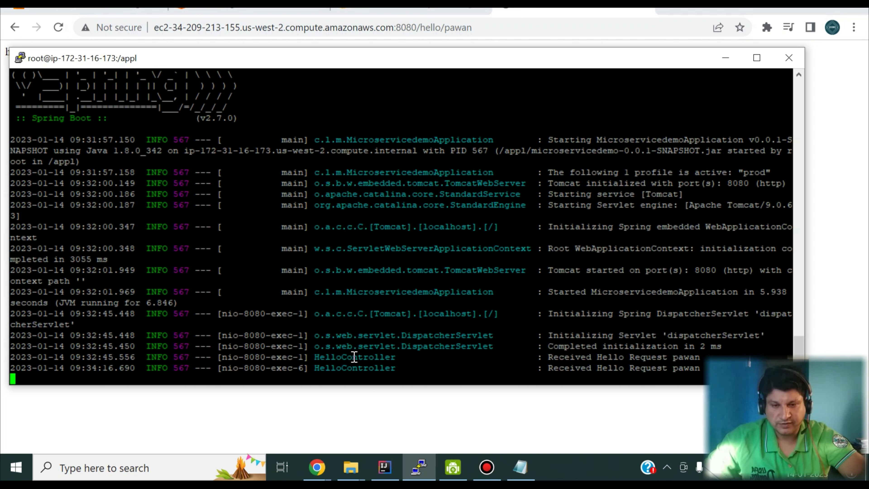
double_click(354, 356)
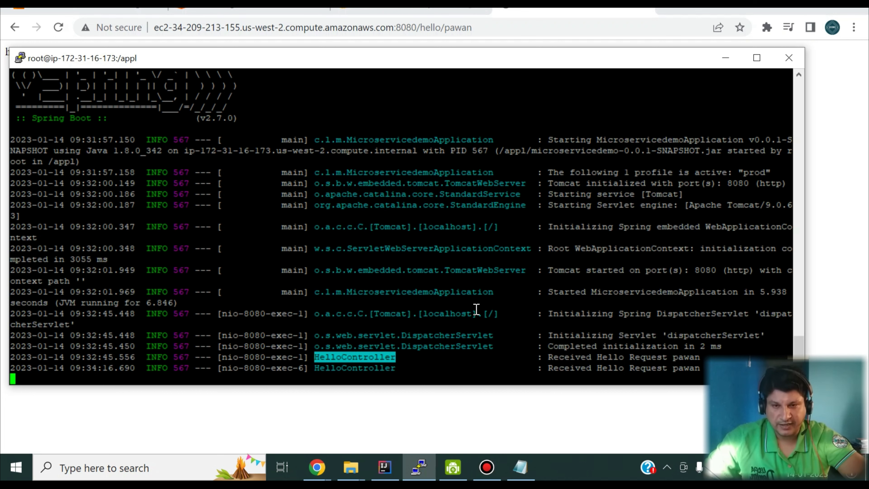
Return to the browser's hello response, then switch to the EC2 connection page.
key("alt+Tab")
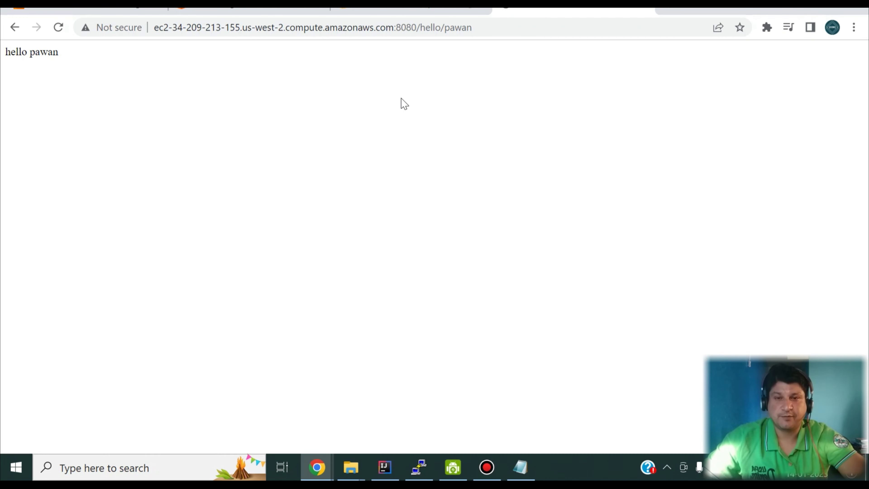
left_click(314, 32)
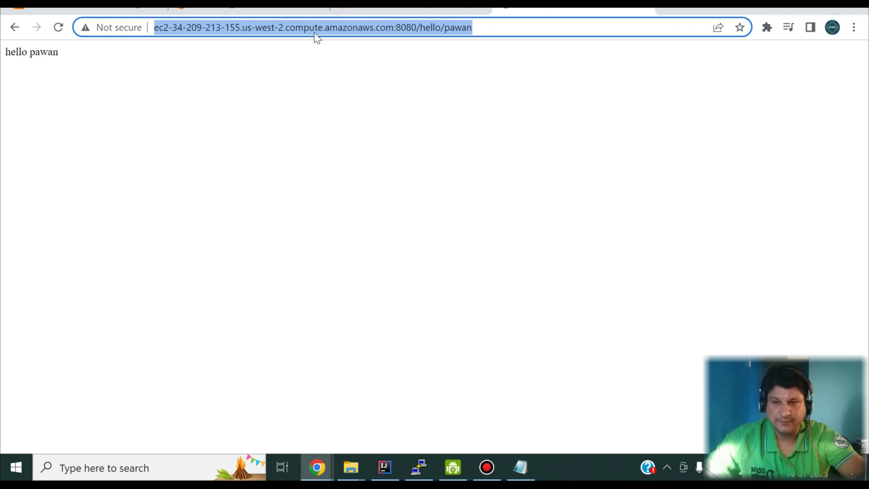
left_click(377, 11)
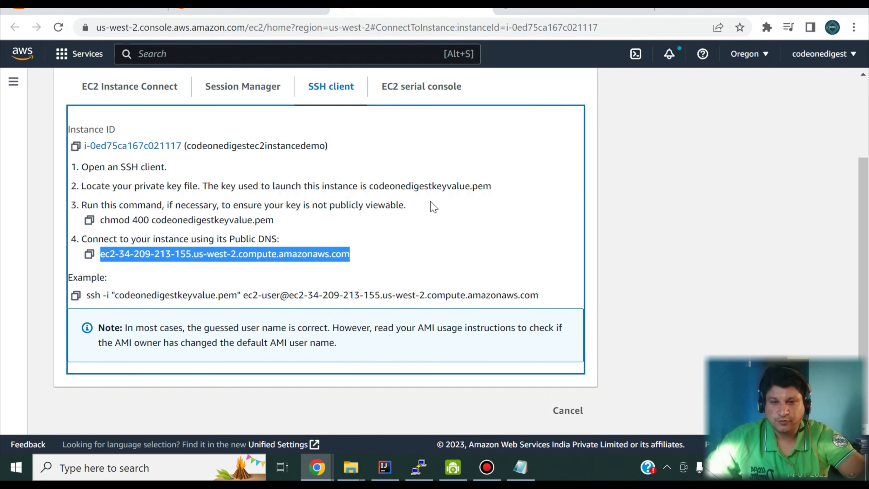